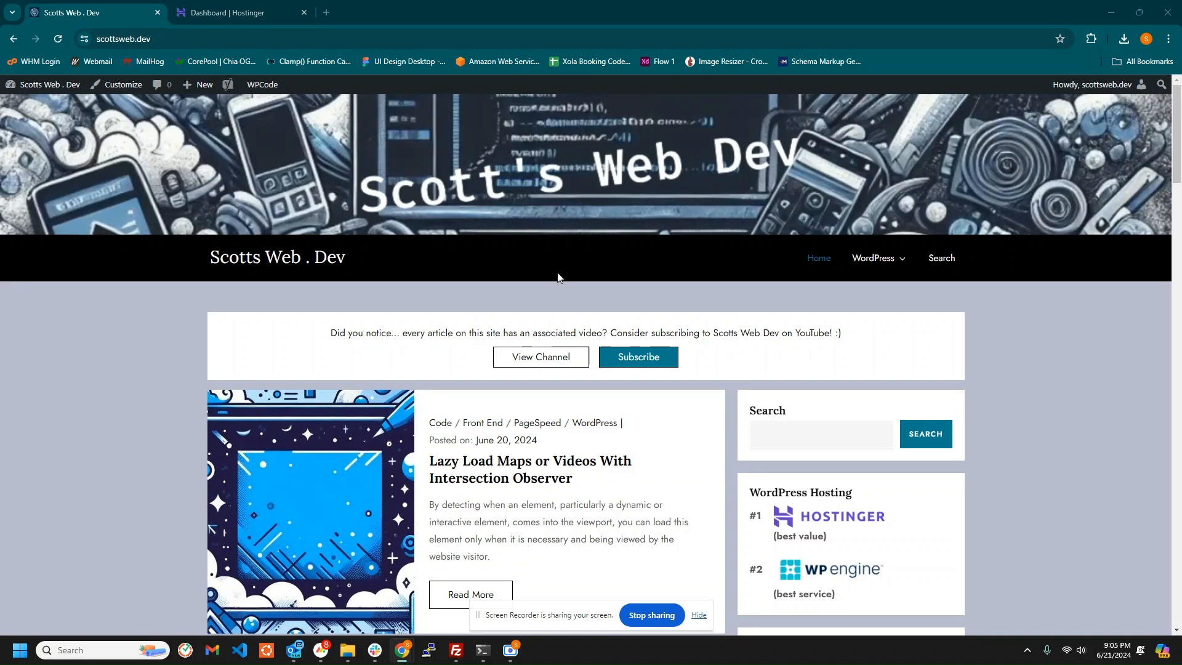
Switch to FileZilla and open the new-hosting folder inside public_html on the remote site
{"action": "left_click", "coordinate": [455, 650]}
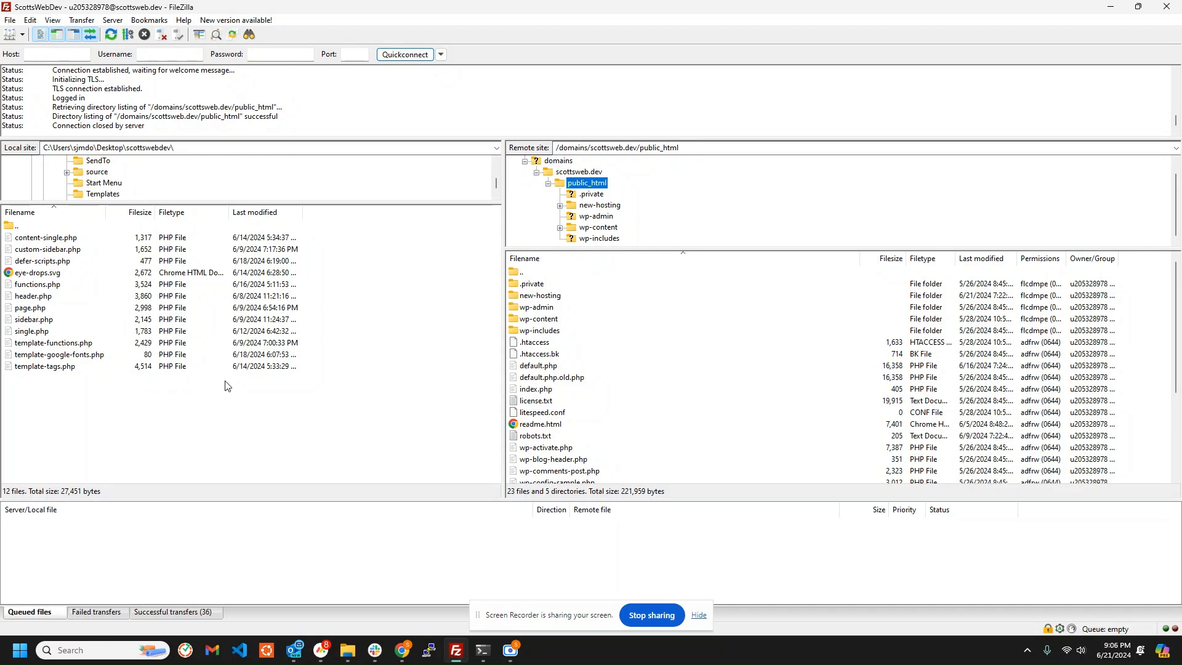
{"action": "left_click", "coordinate": [8, 20]}
{"action": "mouse_move", "coordinate": [298, 21]}
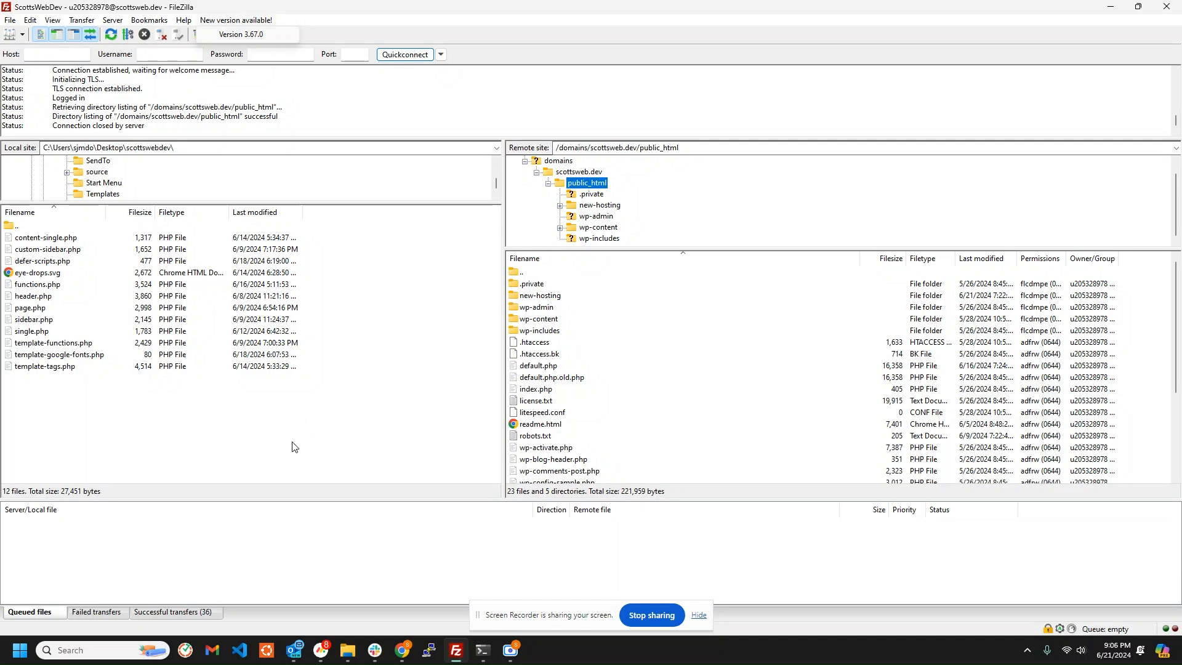
{"action": "left_click", "coordinate": [591, 206]}
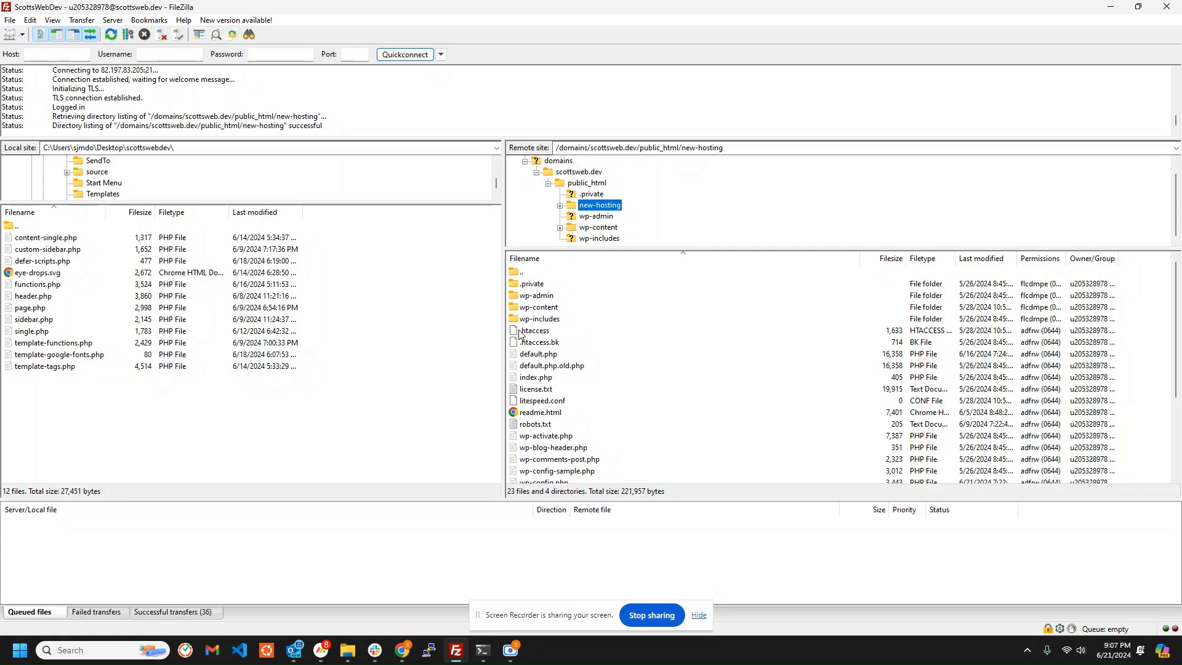
Switch to Chrome and load scottsweb.dev/new-hosting to test the copied site
{"action": "mouse_move", "coordinate": [405, 652]}
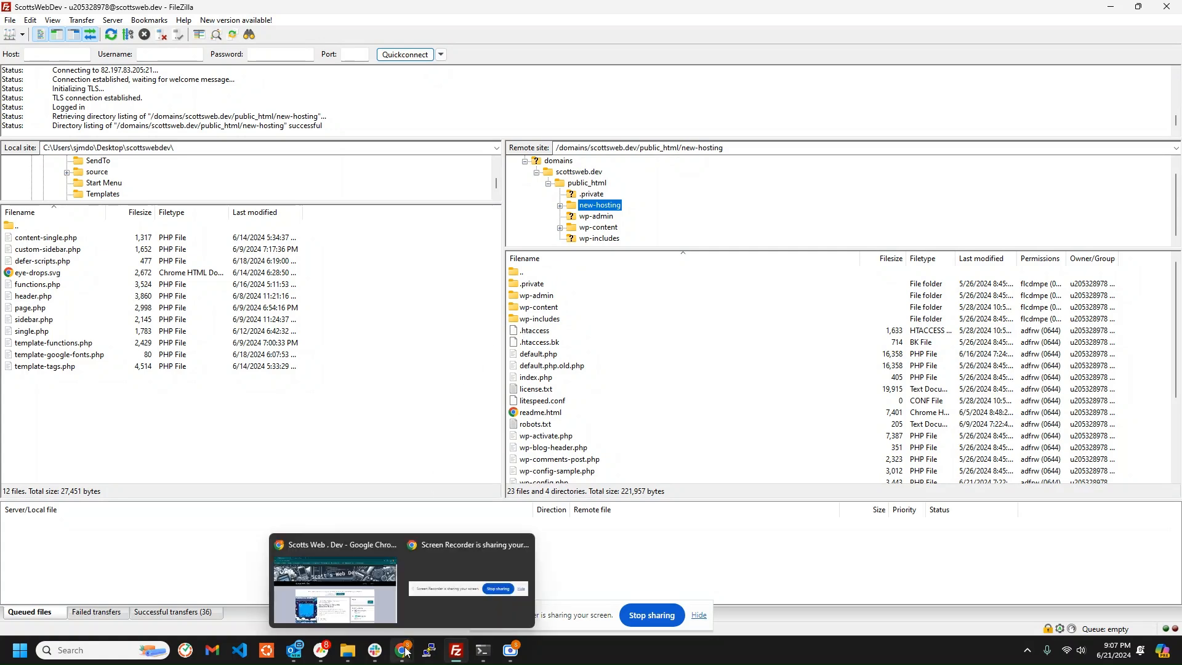
{"action": "left_click", "coordinate": [370, 590]}
{"action": "left_click", "coordinate": [228, 40]}
{"action": "left_click", "coordinate": [245, 40]}
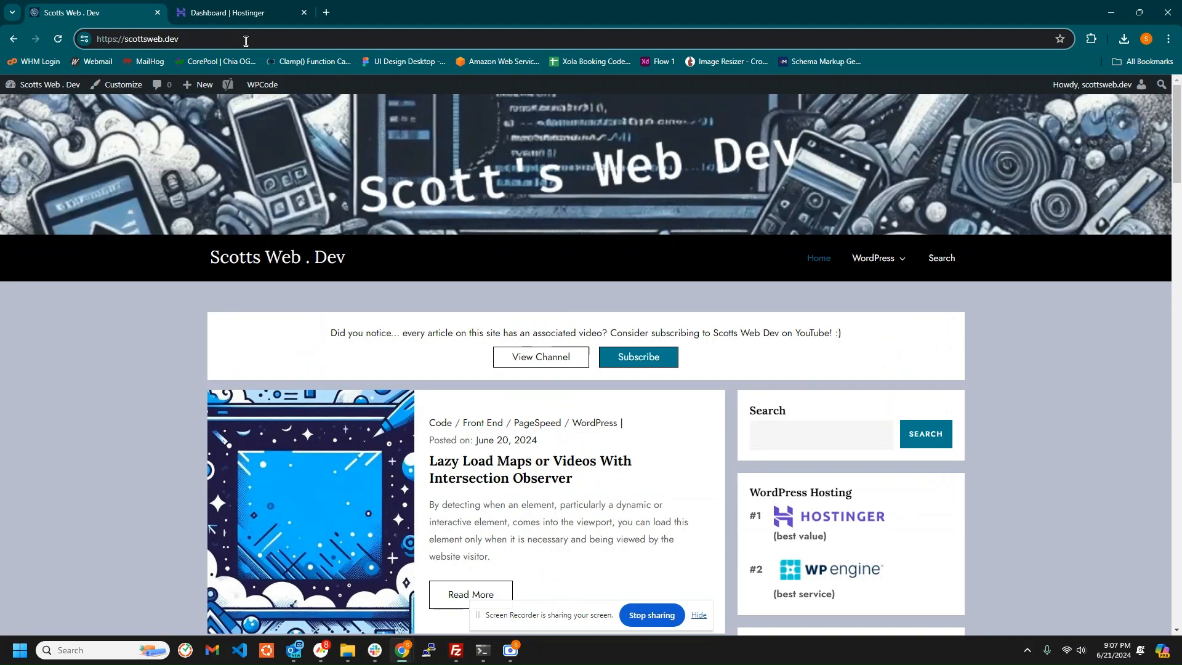
{"action": "type", "text": "/"}
{"action": "type", "text": "new-hosting"}
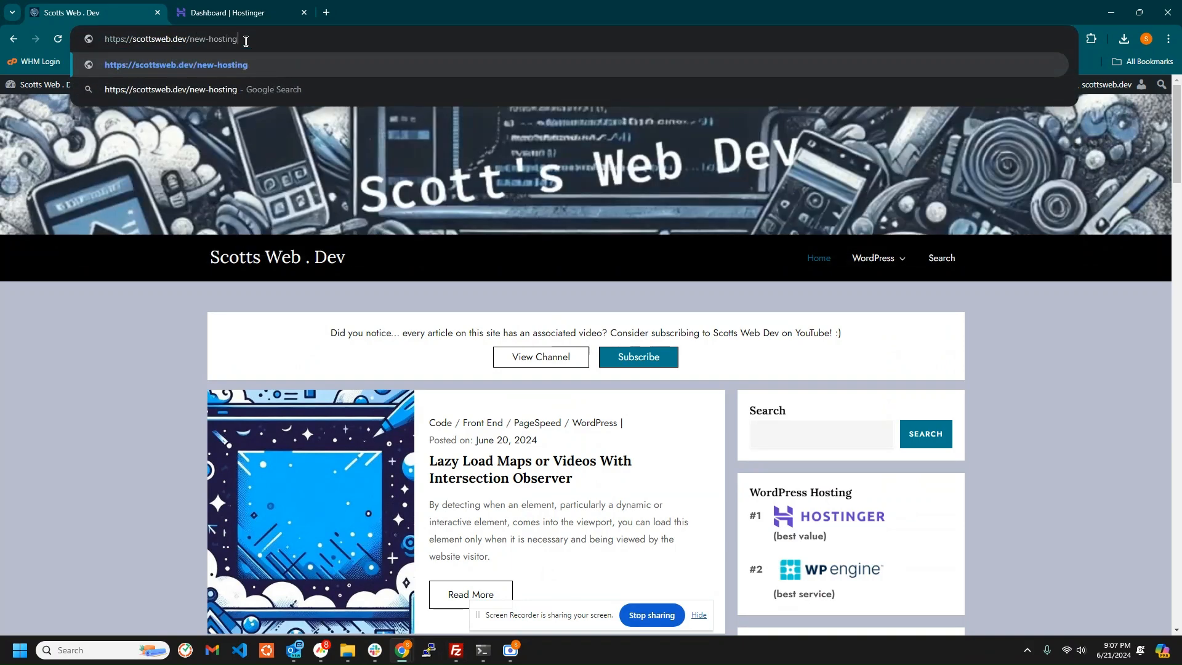
{"action": "key", "text": "Return"}
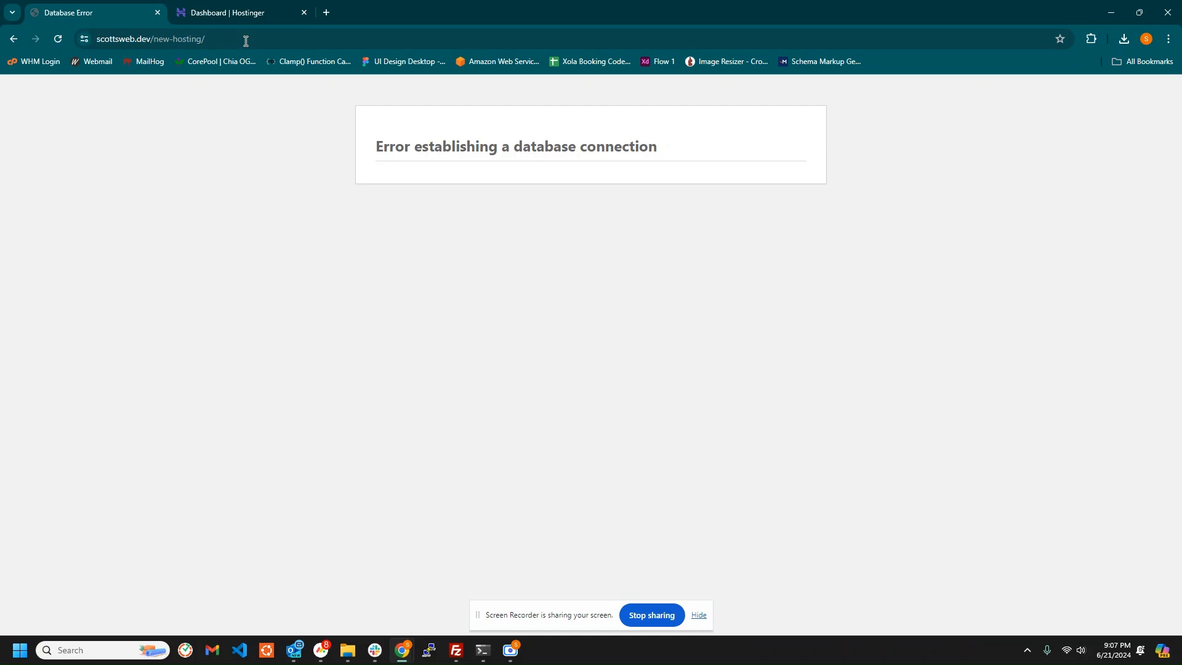
Open Hostinger's database management, enter newdb as the new MySQL database name and append 2 to the prefilled username
{"action": "left_click", "coordinate": [249, 17]}
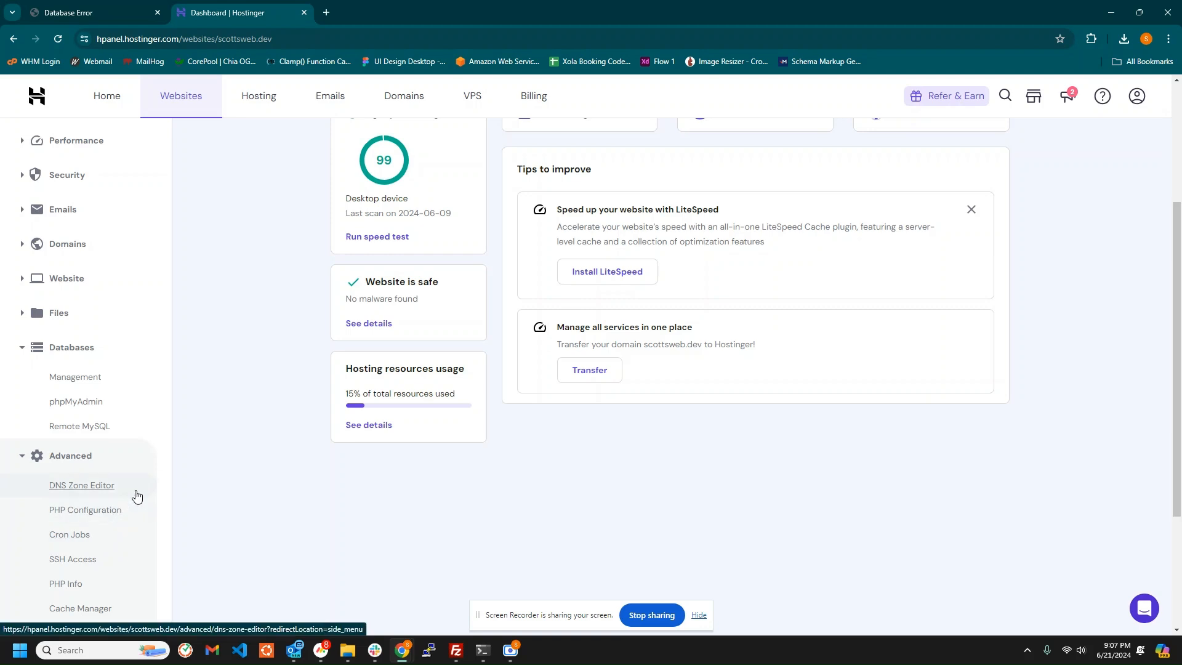
{"action": "left_click", "coordinate": [81, 382]}
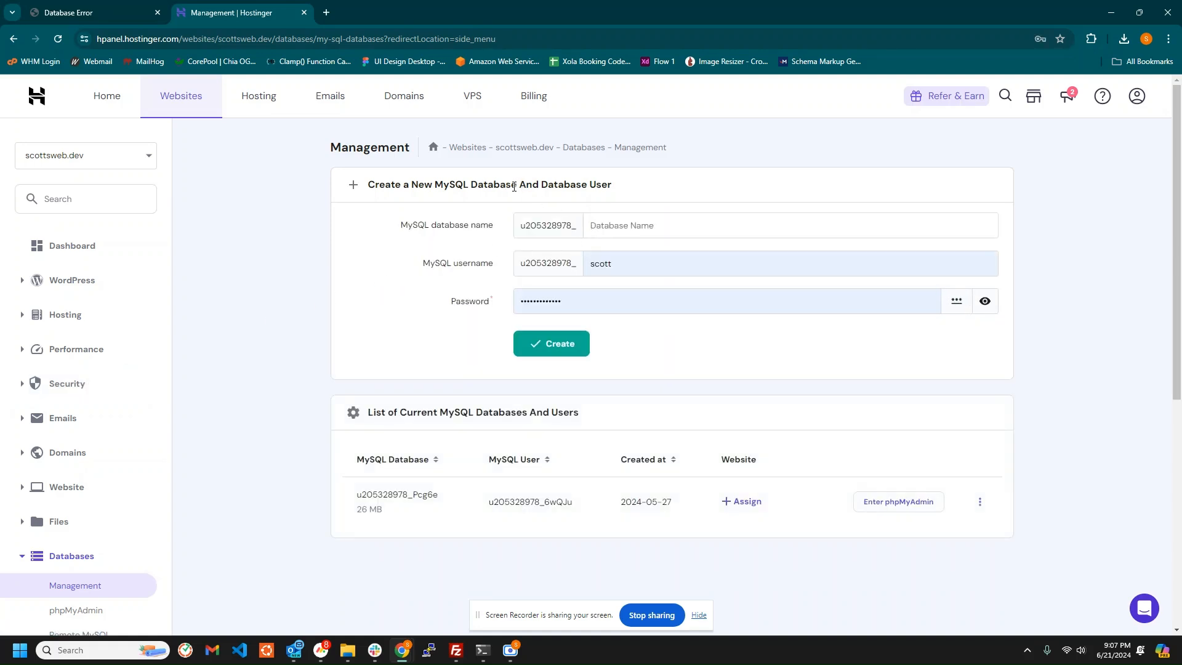
{"action": "left_click", "coordinate": [625, 234]}
{"action": "type", "text": "newdb"}
{"action": "key", "text": "Tab"}
{"action": "key", "text": "End"}
{"action": "type", "text": "2"}
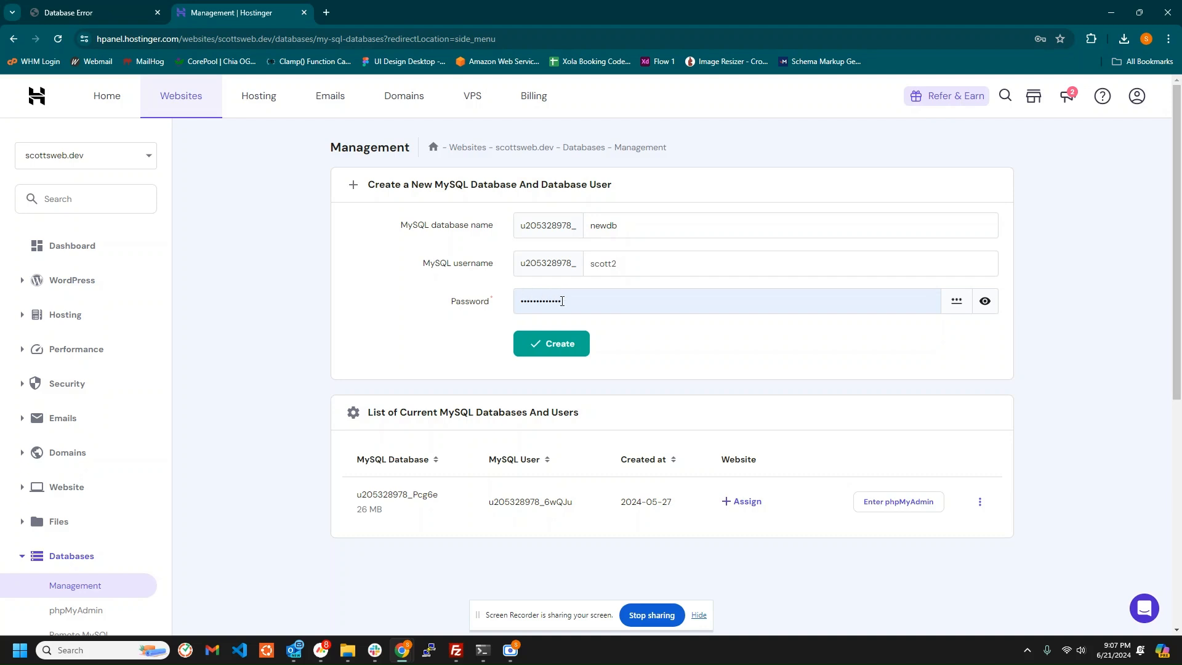
Replace the prefilled MySQL password with a new database password and reveal it
{"action": "left_click", "coordinate": [562, 301]}
{"action": "left_click_drag", "start_coordinate": [562, 301], "coordinate": [516, 301]}
{"action": "type", "text": "••"}
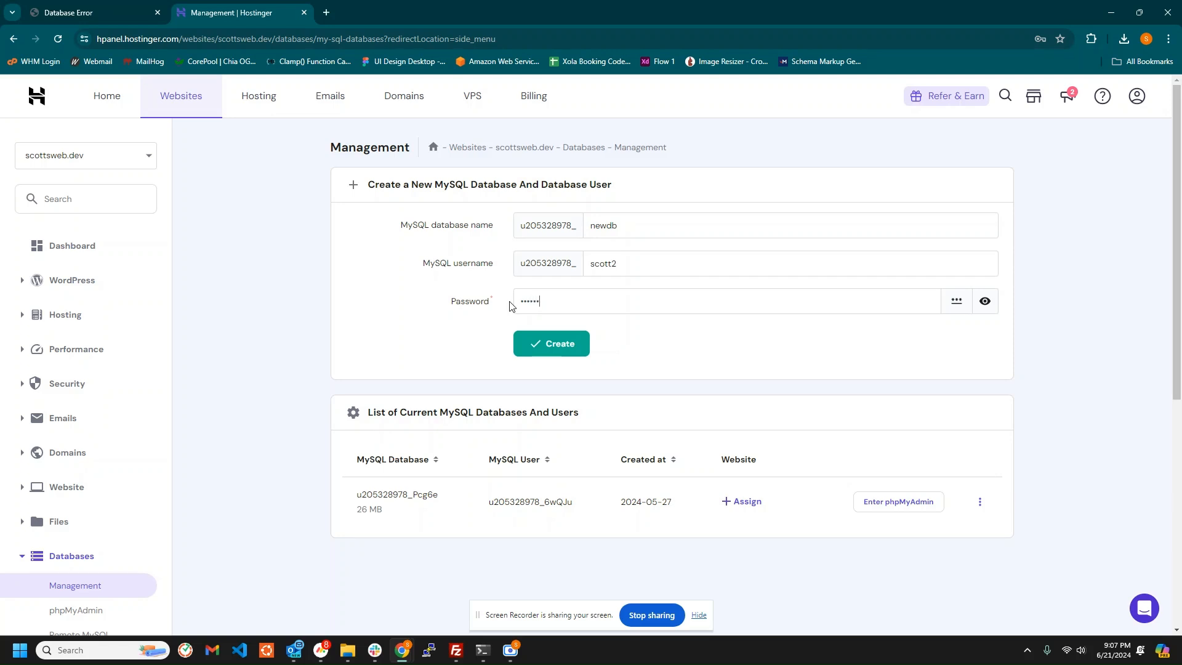
{"action": "type", "text": "•••••••••"}
{"action": "left_click", "coordinate": [984, 303]}
Open Notepad and record the database name as the account prefix plus newb, followed by a "db user:" line
{"action": "left_click", "coordinate": [80, 647]}
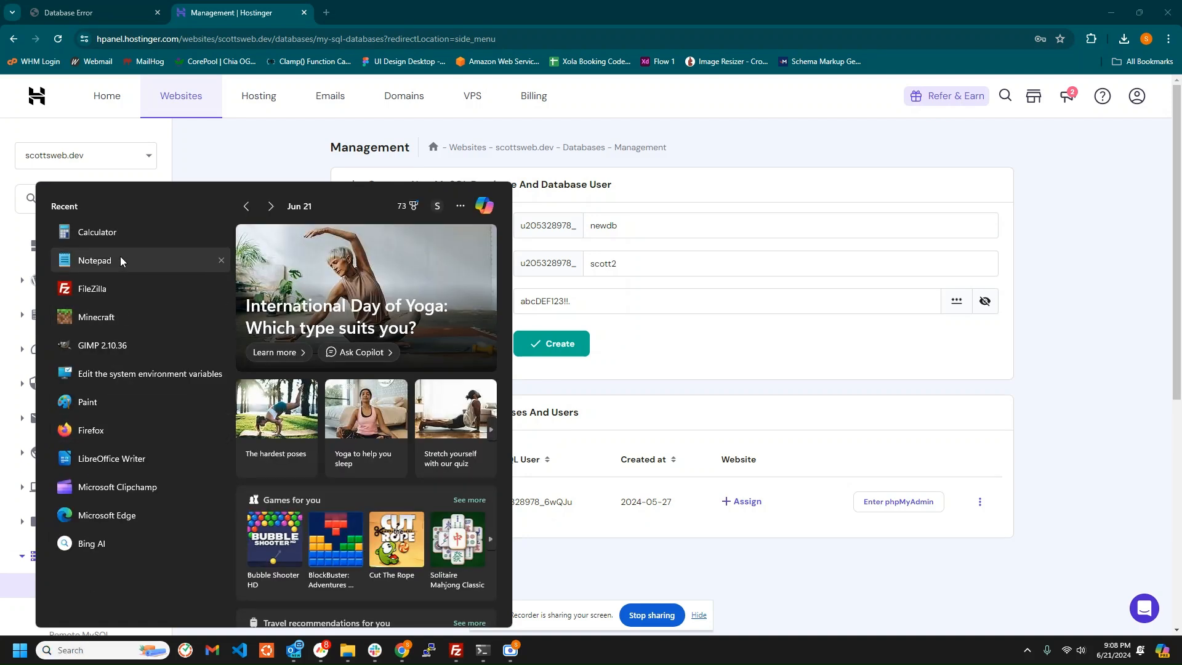
{"action": "left_click", "coordinate": [120, 259]}
{"action": "left_click_drag", "start_coordinate": [835, 302], "coordinate": [863, 322]}
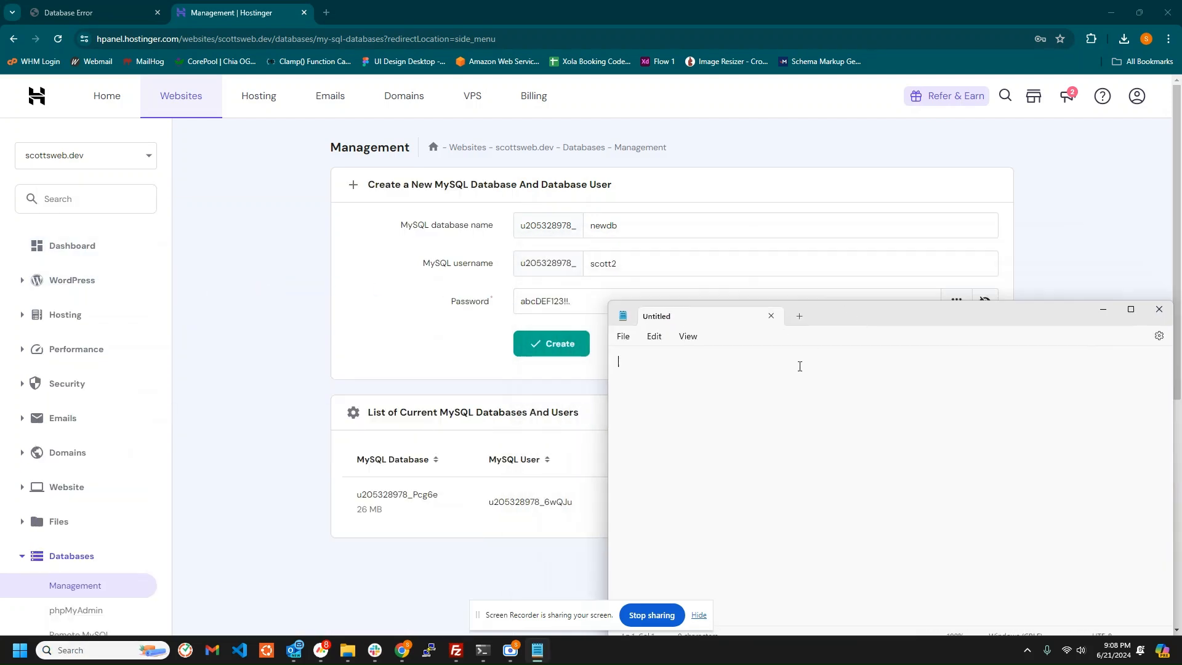
{"action": "type", "text": "db name: u20532"}
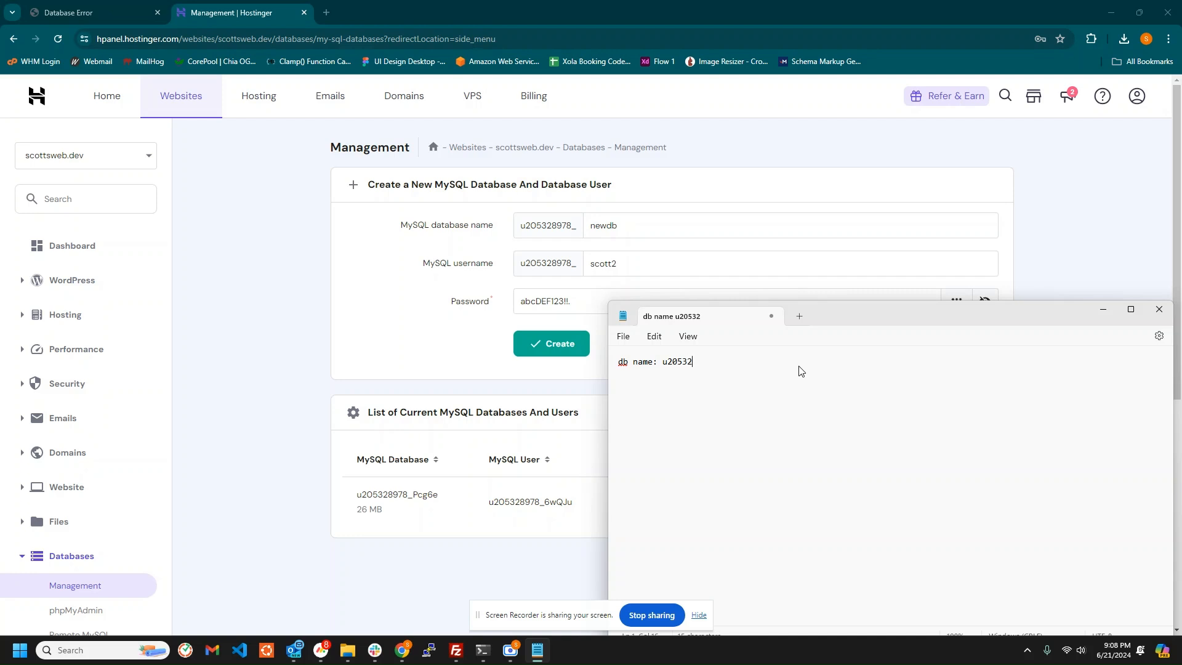
{"action": "type", "text": "8978_n"}
{"action": "type", "text": "ewb "}
{"action": "type", "text": "db user:"}
Copy the account prefix from the "db name:" line to the "db user:" line and complete it with the new MySQL username
{"action": "key", "text": "Up"}
{"action": "key", "text": "Right"}
{"action": "key", "text": "shift+Right"}
{"action": "key", "text": "shift+Right"}
{"action": "key", "text": "shift+Right"}
{"action": "key", "text": "shift+Right"}
{"action": "key", "text": "shift+Right"}
{"action": "key", "text": "shift+Right"}
{"action": "key", "text": "shift+Right"}
{"action": "key", "text": "shift+Right"}
{"action": "key", "text": "shift+Right"}
{"action": "key", "text": "shift+Right"}
{"action": "key", "text": "shift+Right"}
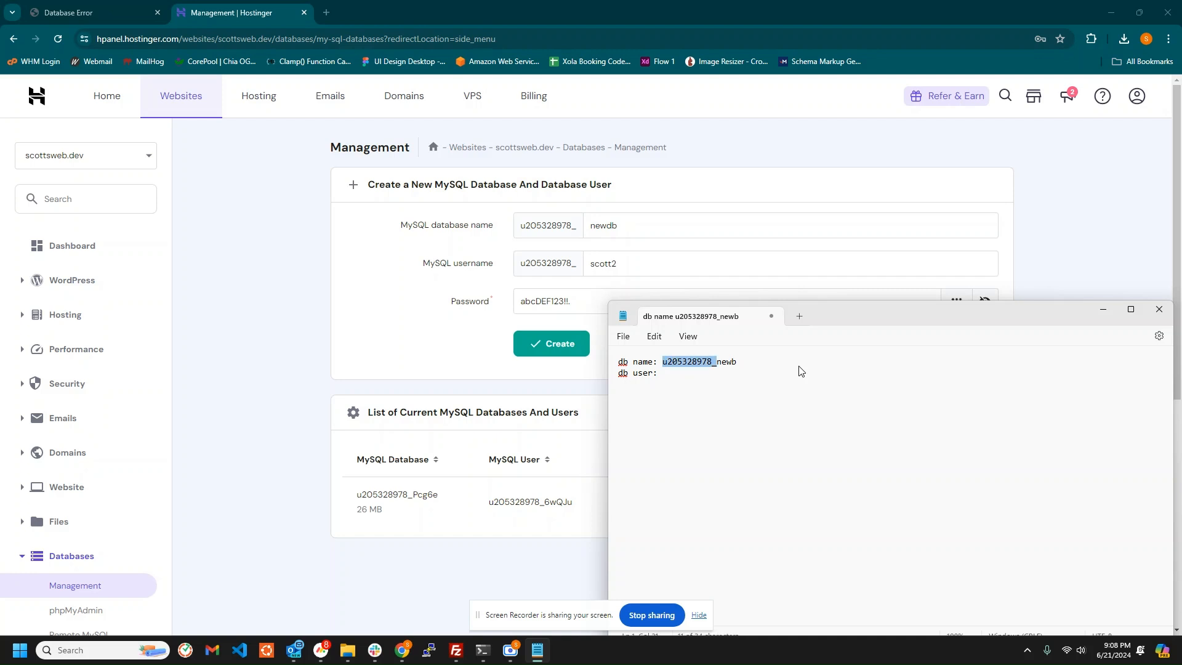
{"action": "key", "text": "ctrl+c"}
{"action": "key", "text": "Down"}
{"action": "key", "text": "ctrl+v"}
{"action": "type", "text": "scott2 "}
Add a "db pass:" line to the notes and copy the database password from the Hostinger form into it
{"action": "type", "text": "db pass:"}
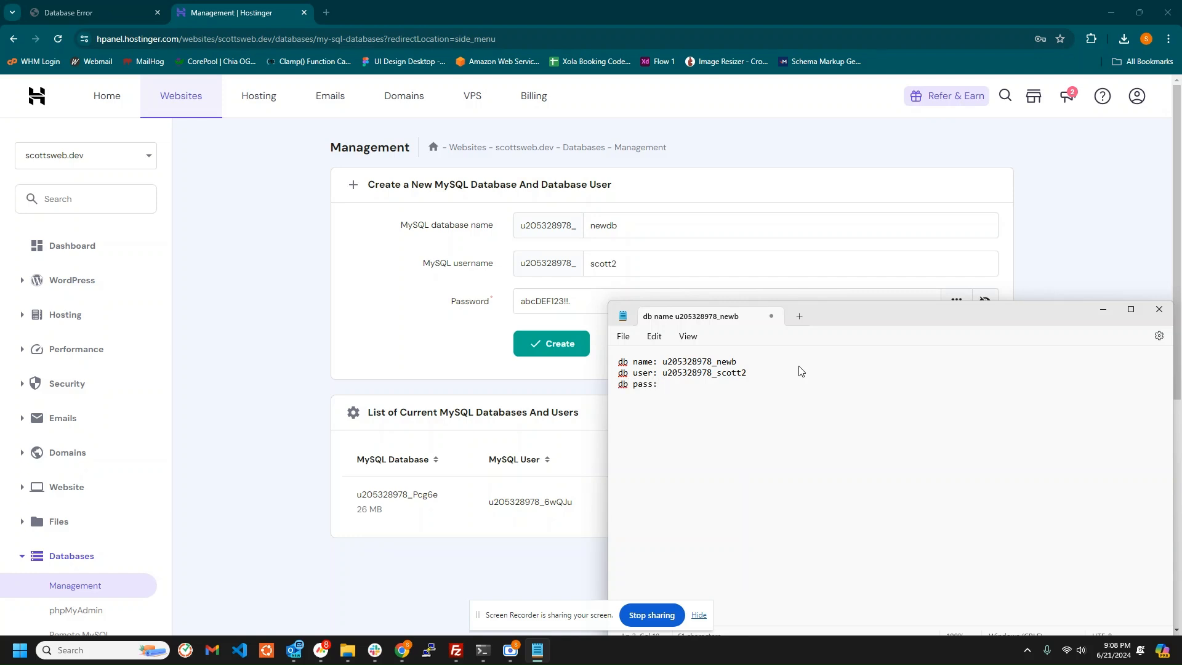
{"action": "triple_click", "coordinate": [555, 302]}
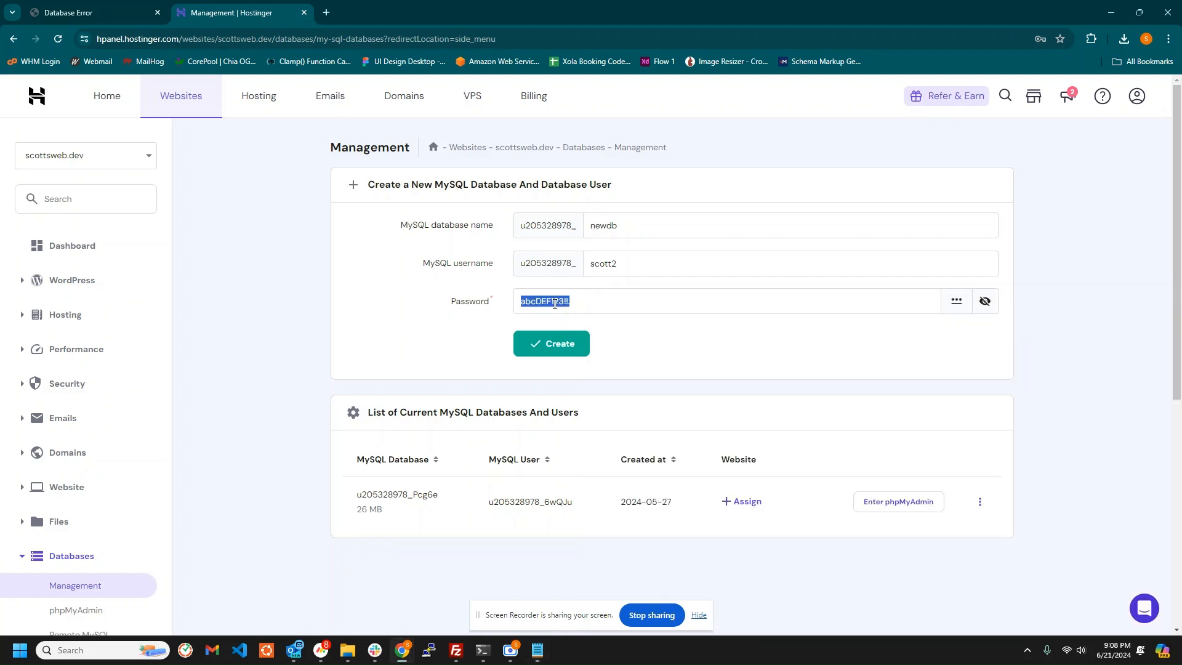
{"action": "mouse_move", "coordinate": [537, 650]}
{"action": "left_click", "coordinate": [551, 600]}
{"action": "key", "text": "ctrl+v"}
Return to Chrome and create the new MySQL database with its user
{"action": "left_click", "coordinate": [307, 388]}
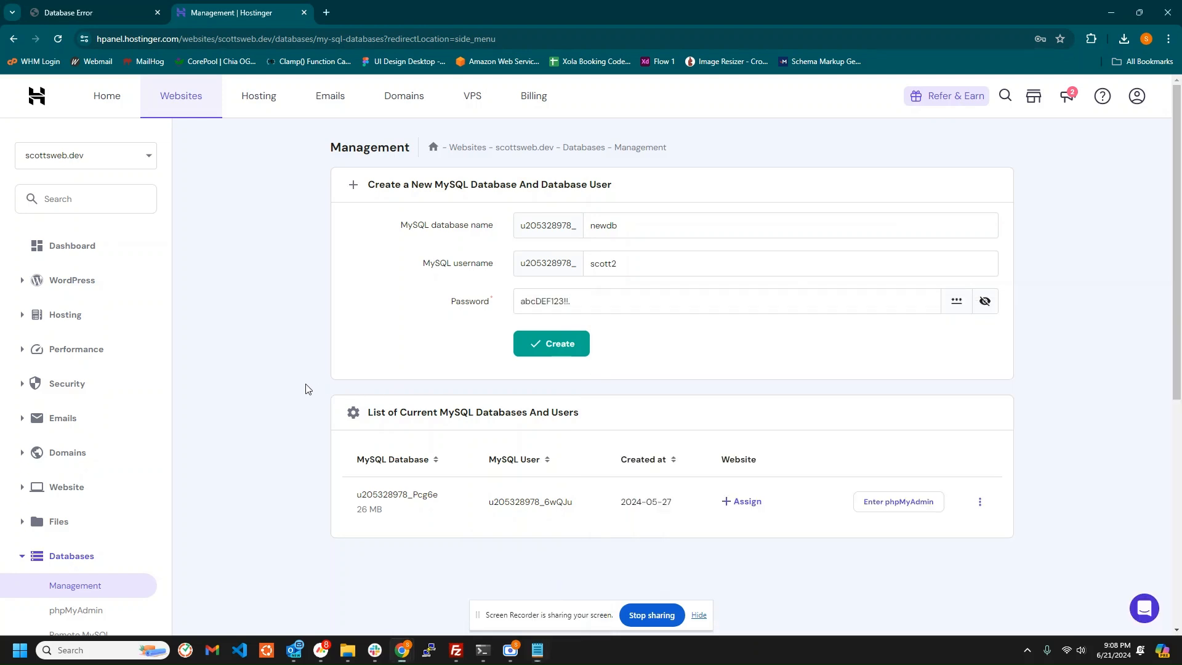
{"action": "left_click", "coordinate": [557, 354]}
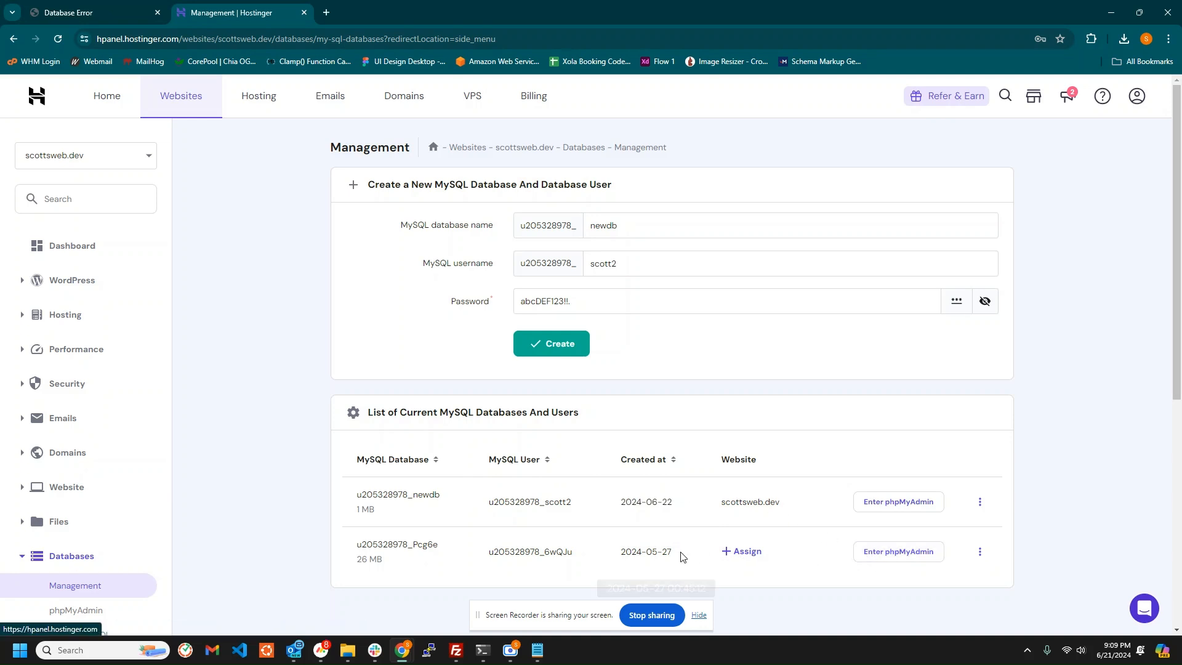
Export the existing Pcg6e database from phpMyAdmin with the Quick method in SQL format and locate the downloaded file
{"action": "left_click", "coordinate": [867, 552]}
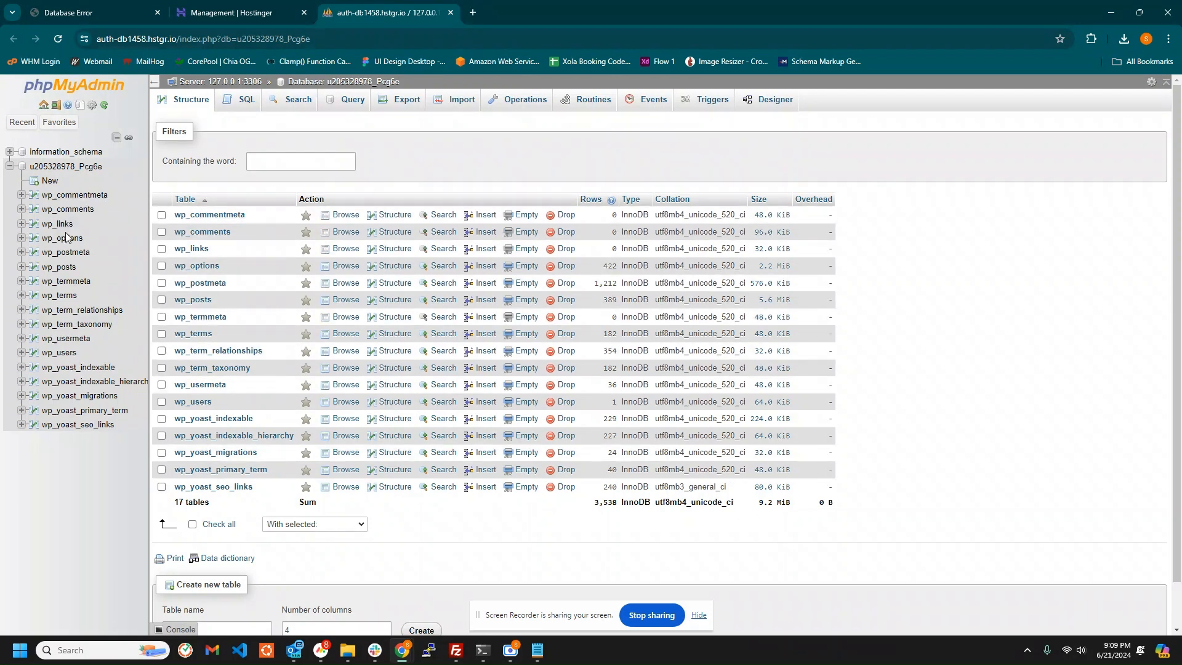
{"action": "left_click", "coordinate": [404, 108]}
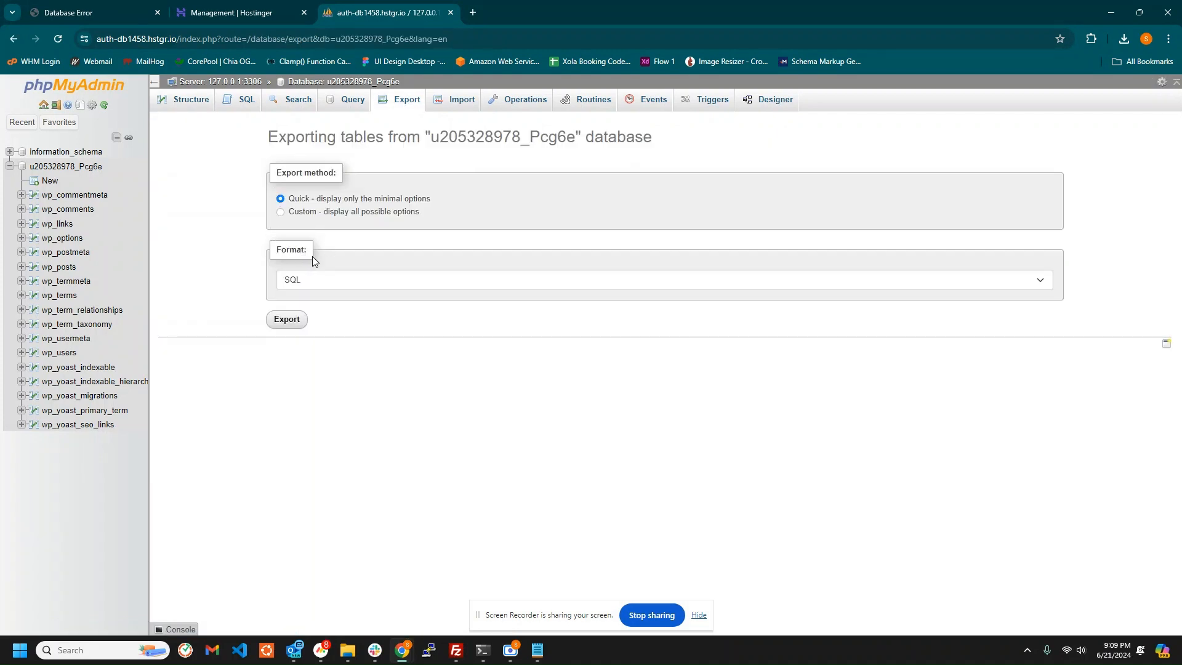
{"action": "left_click", "coordinate": [286, 319]}
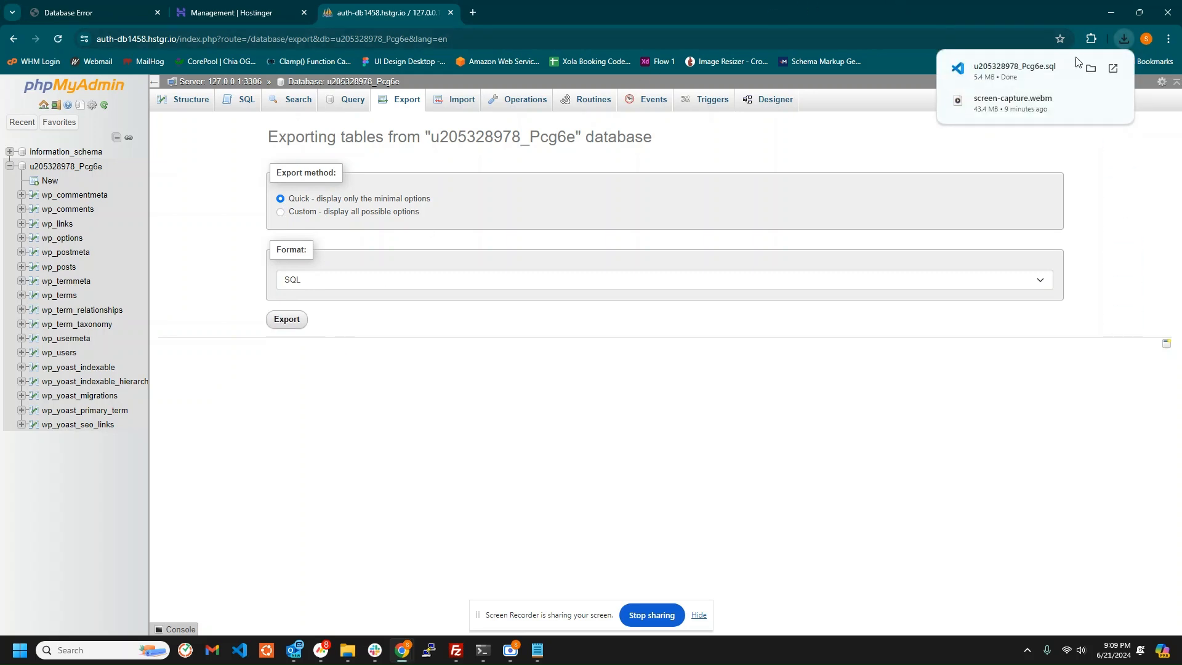
{"action": "left_click", "coordinate": [1090, 69]}
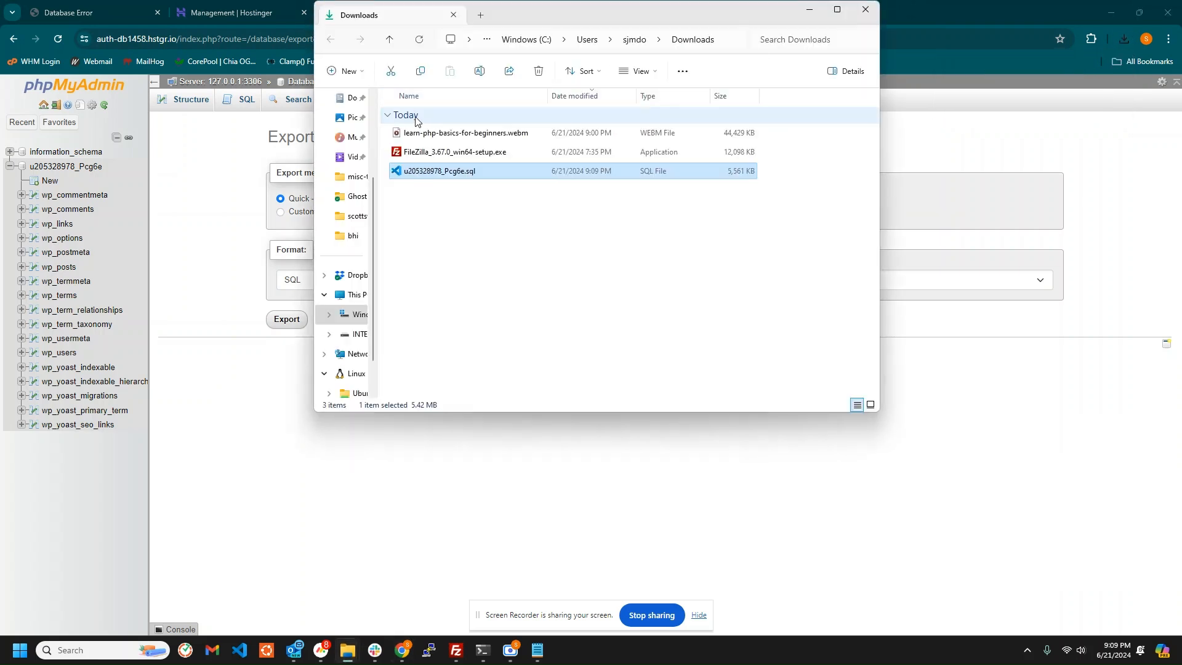
{"action": "left_click", "coordinate": [811, 11]}
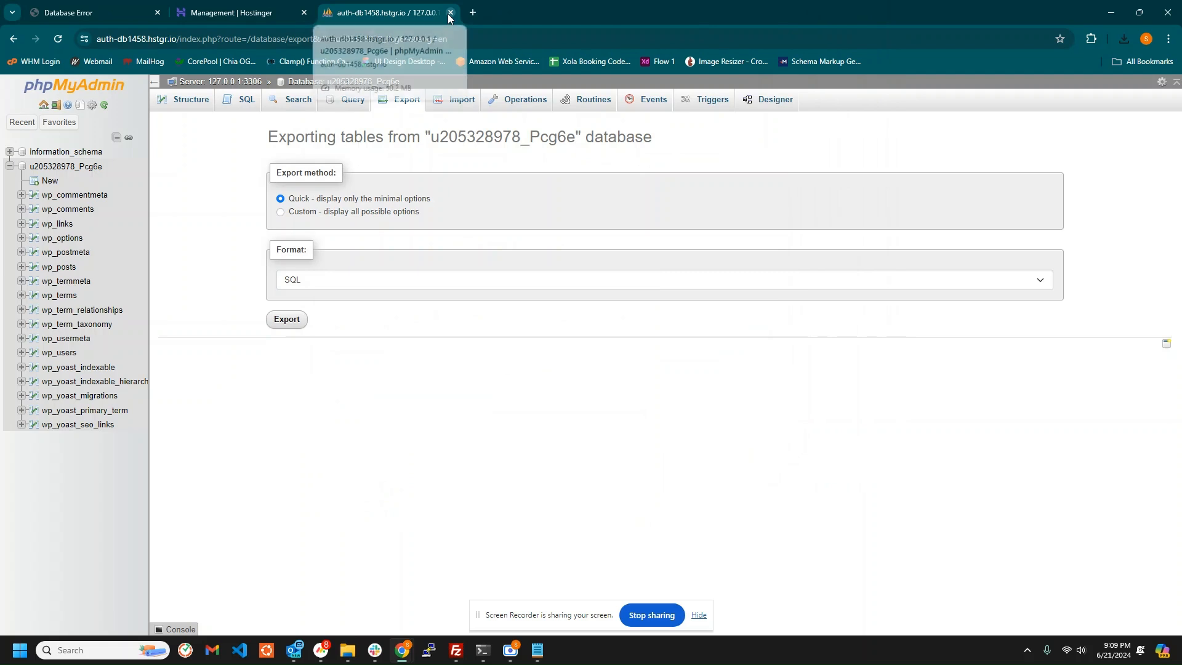
Close the old database's phpMyAdmin page and open the newdb database in phpMyAdmin from Hostinger's database list
{"action": "left_click", "coordinate": [450, 12]}
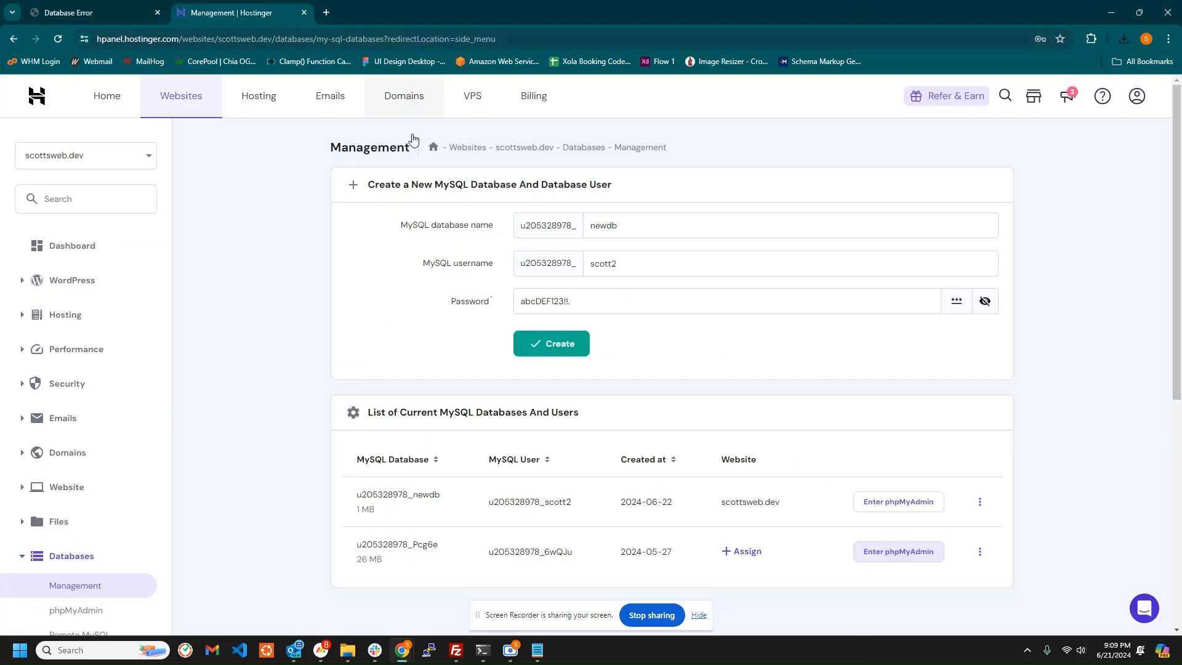
{"action": "scroll", "coordinate": [327, 369], "scroll_direction": "down", "scroll_amount": 2}
{"action": "scroll", "coordinate": [327, 380], "scroll_direction": "up", "scroll_amount": 2}
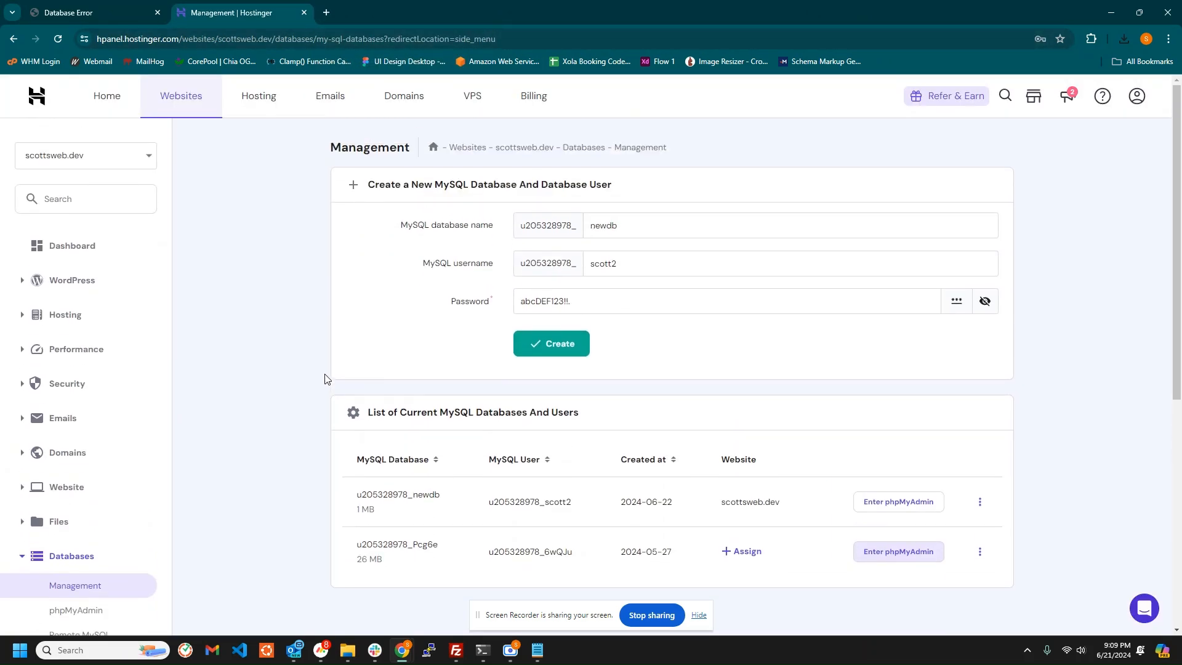
{"action": "scroll", "coordinate": [327, 376], "scroll_direction": "down", "scroll_amount": 1}
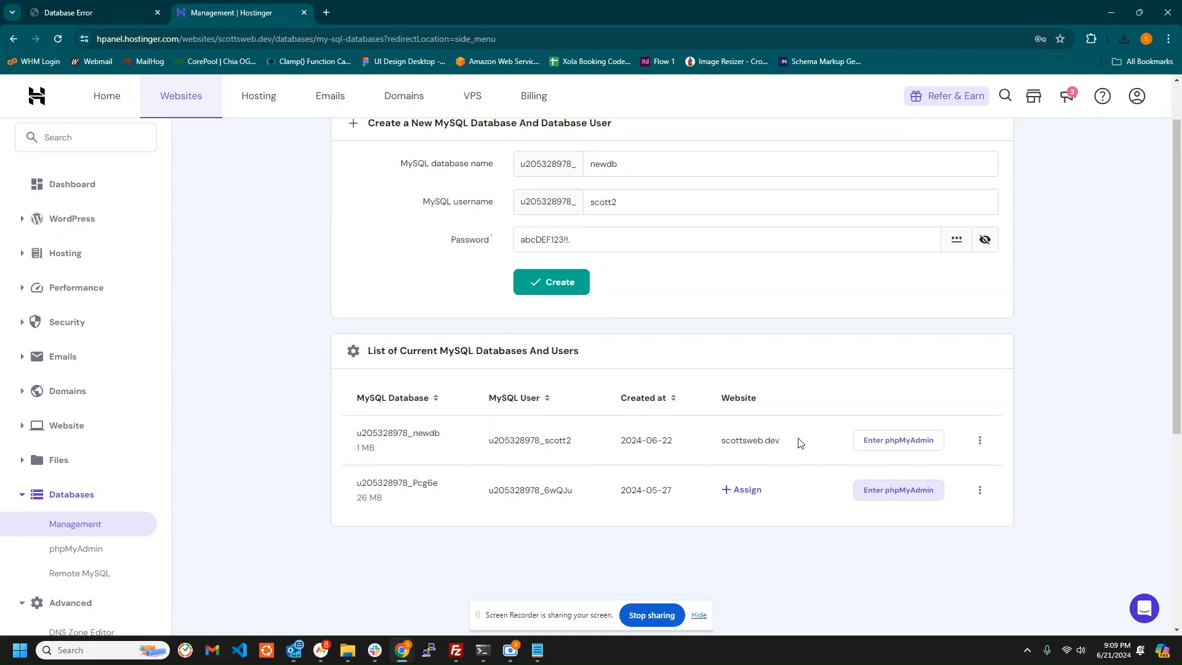
{"action": "left_click", "coordinate": [899, 439]}
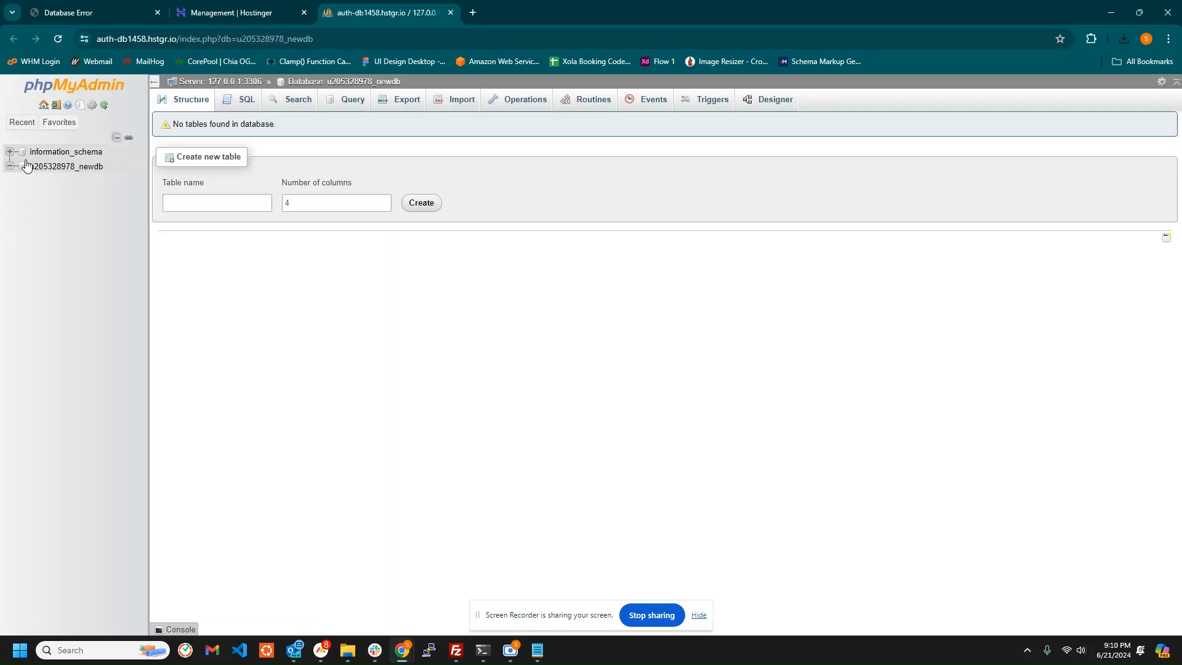
{"action": "left_click", "coordinate": [66, 168]}
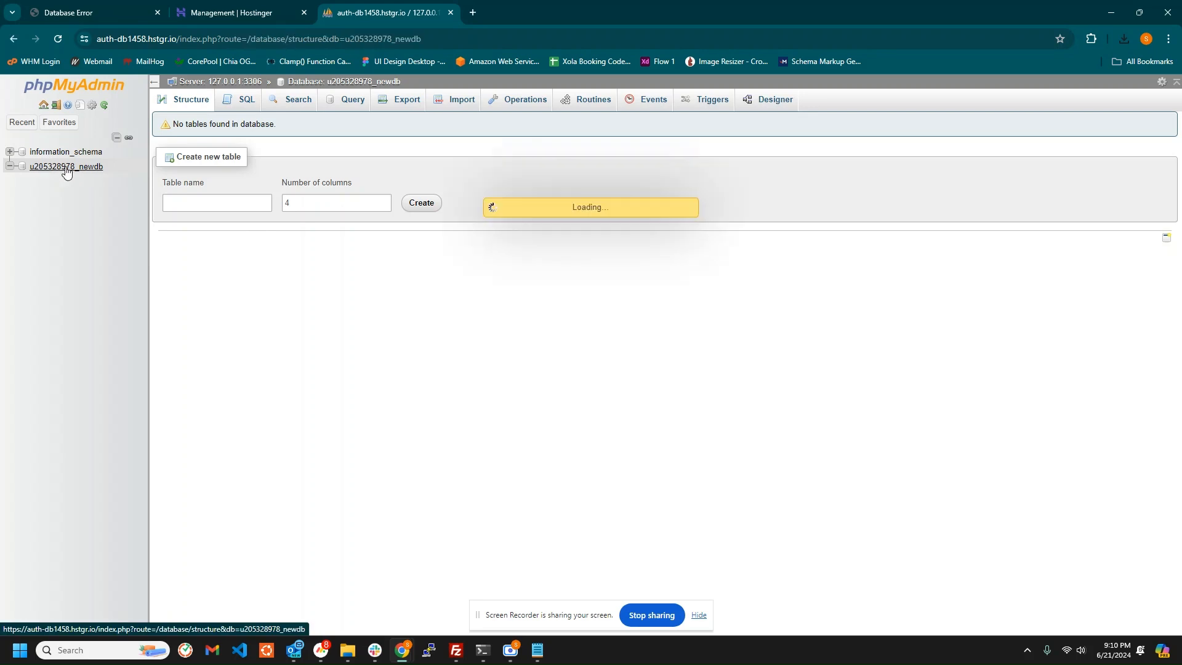
Import the exported Pcg6e SQL file from Downloads into newdb with the default import settings
{"action": "left_click", "coordinate": [451, 103]}
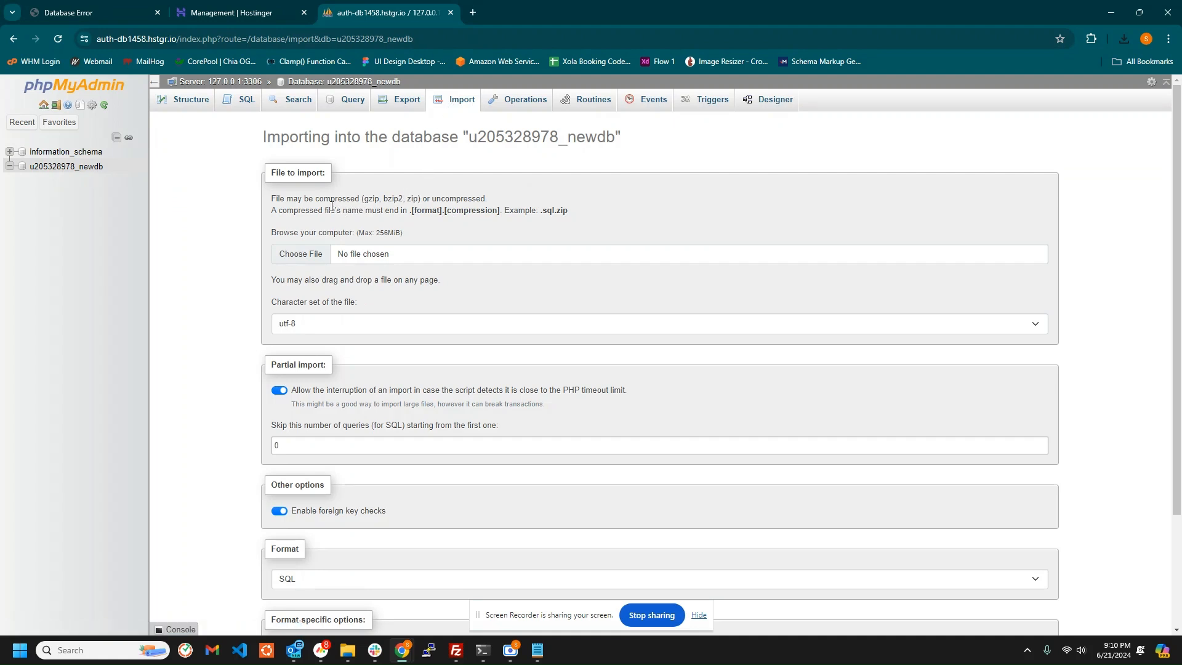
{"action": "left_click", "coordinate": [305, 255]}
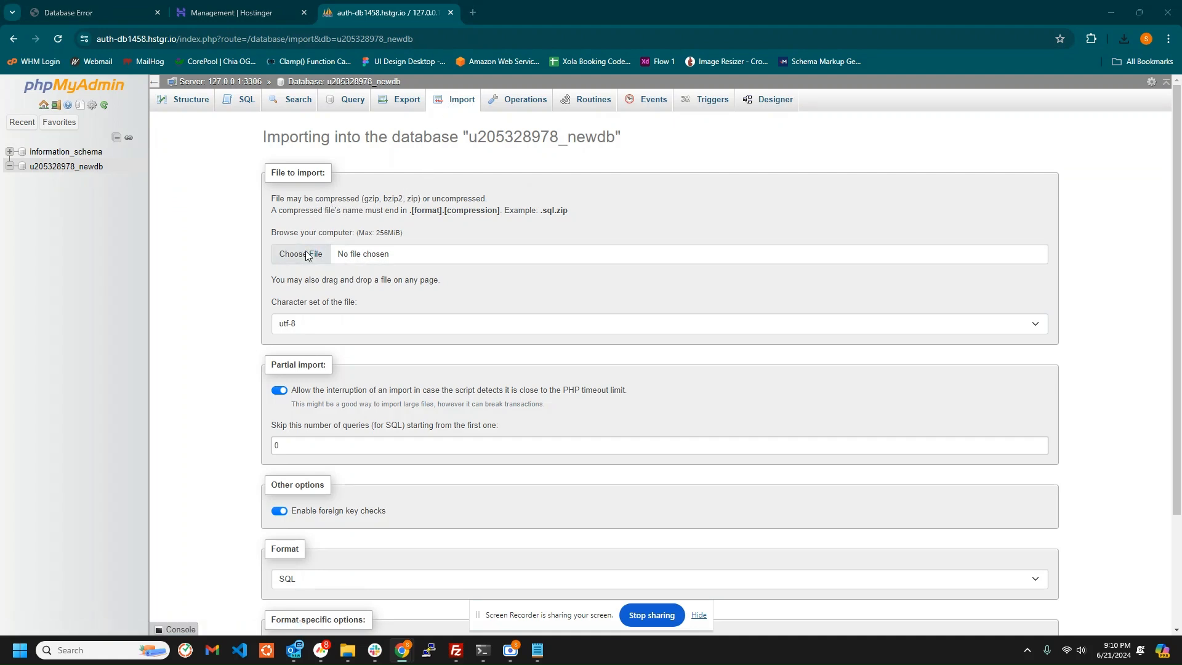
{"action": "left_click", "coordinate": [157, 153]}
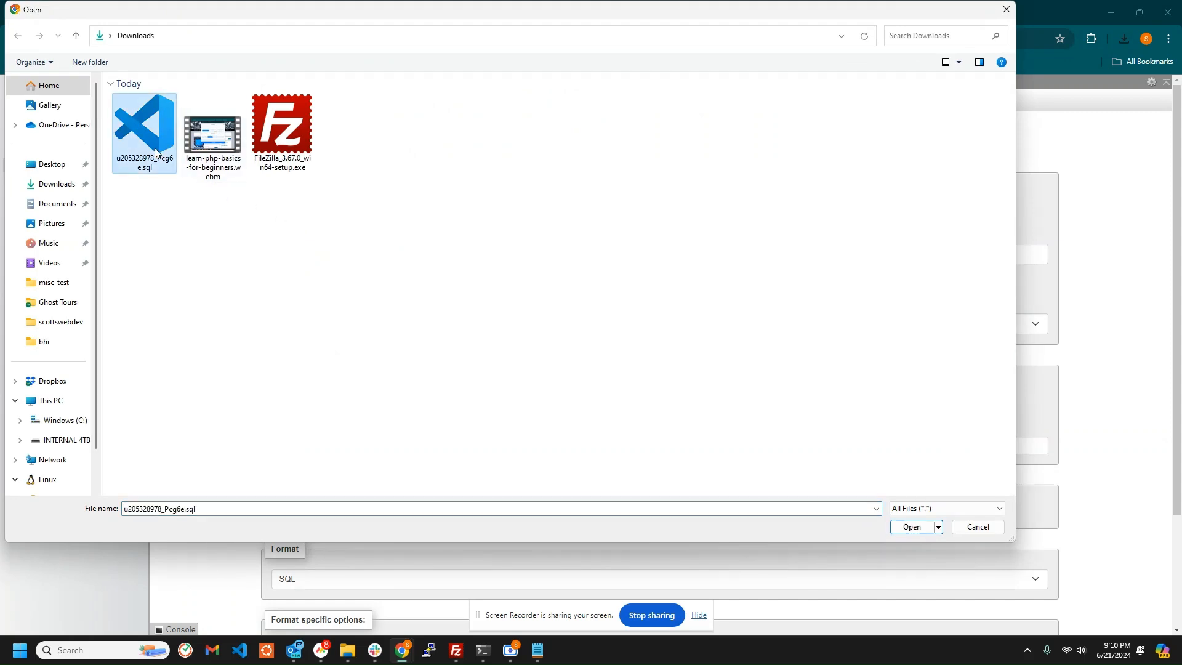
{"action": "left_click", "coordinate": [912, 527]}
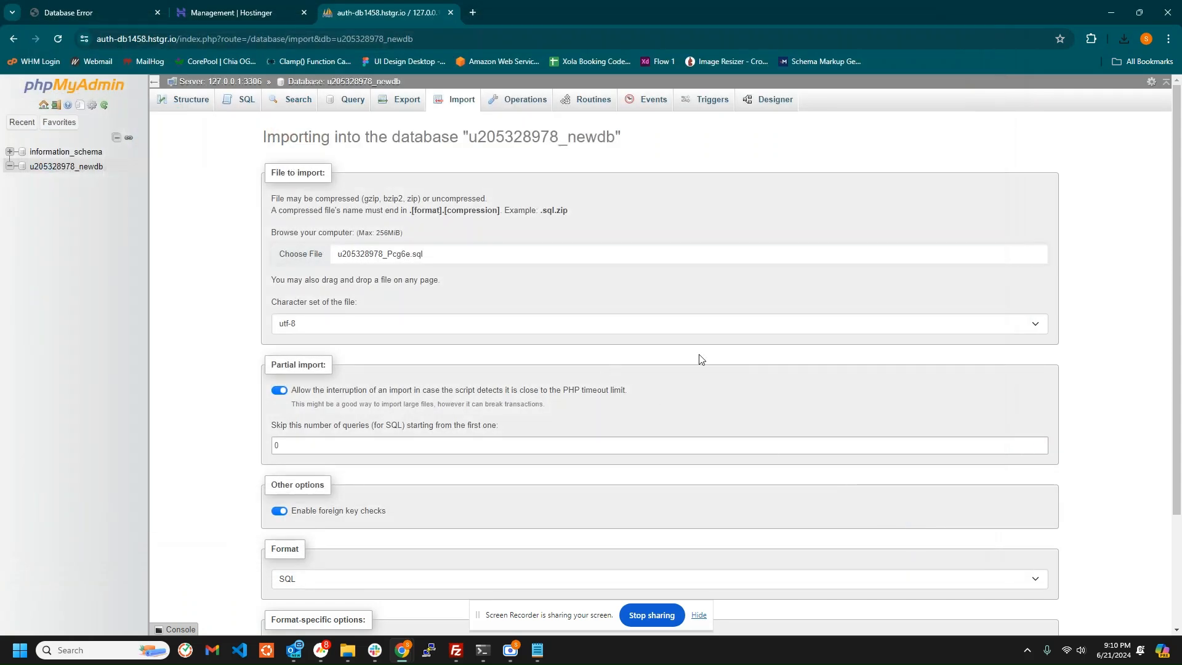
{"action": "scroll", "coordinate": [637, 406], "scroll_direction": "down", "scroll_amount": 2}
{"action": "left_click", "coordinate": [280, 591]}
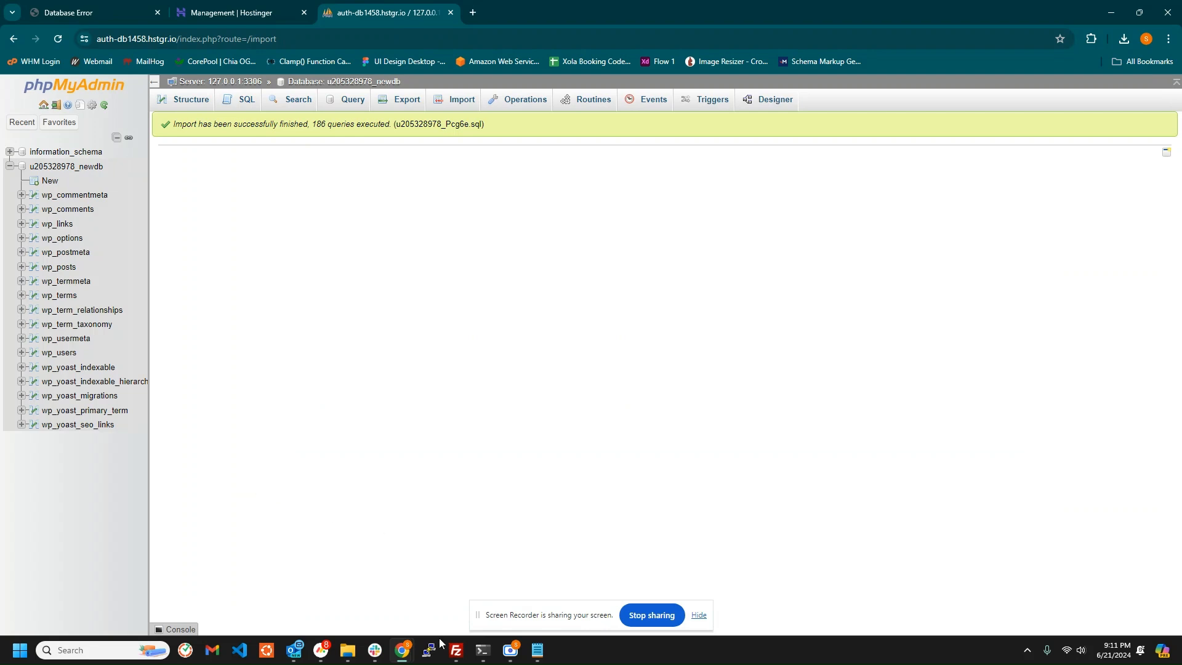
Switch to FileZilla and open the new-hosting folder's wp-config.php for editing, discarding the local copy and downloading it anew
{"action": "mouse_move", "coordinate": [457, 659]}
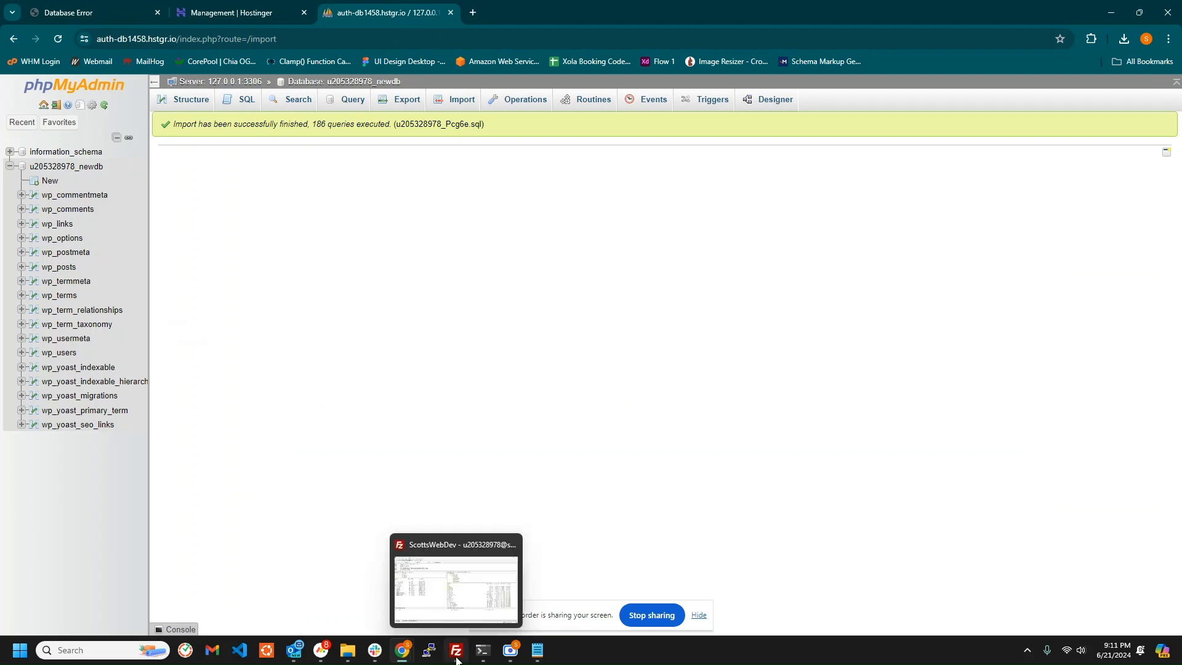
{"action": "left_click", "coordinate": [457, 660]}
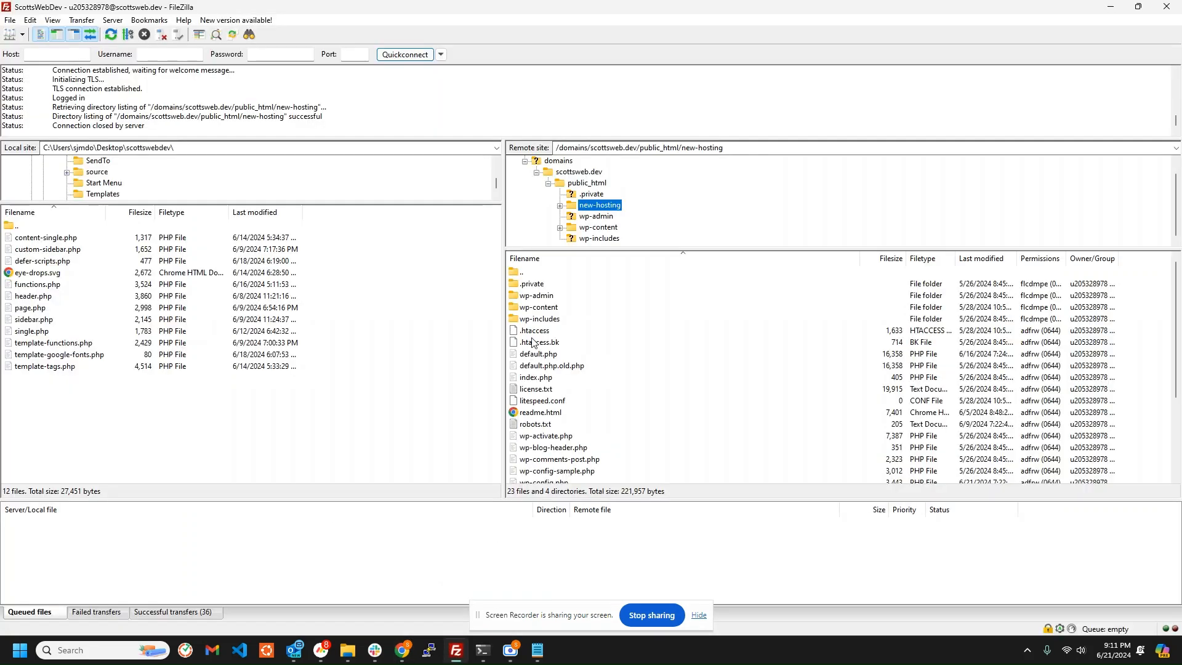
{"action": "scroll", "coordinate": [540, 342], "scroll_direction": "down", "scroll_amount": 2}
{"action": "scroll", "coordinate": [540, 342], "scroll_direction": "down", "scroll_amount": 1}
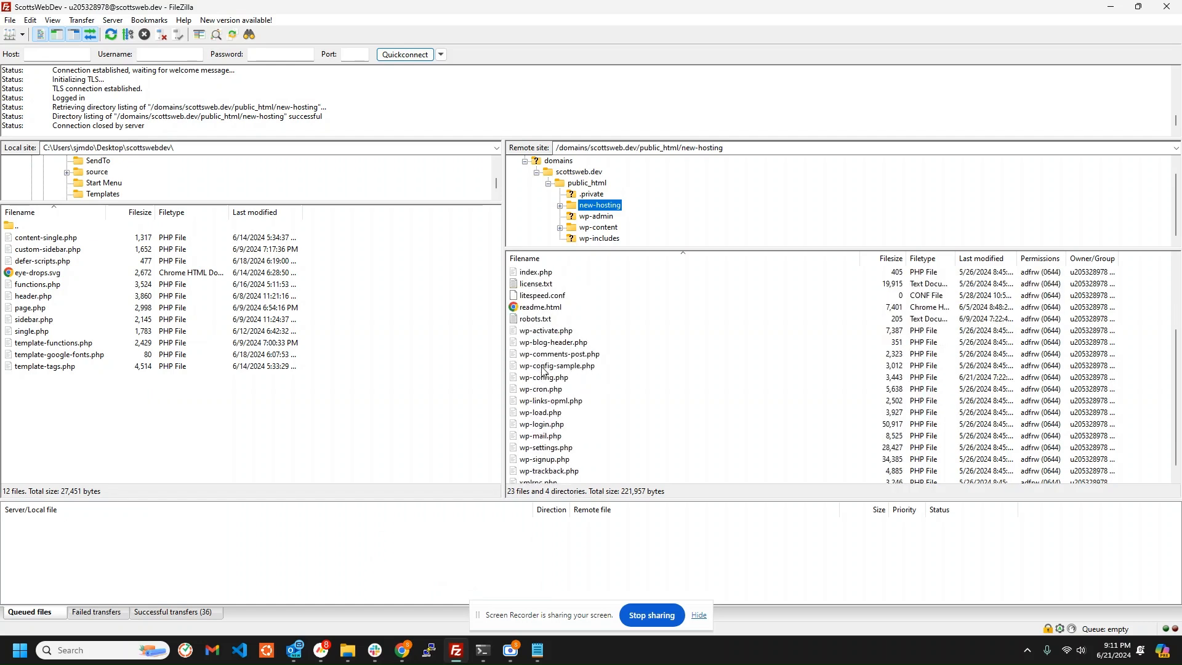
{"action": "right_click", "coordinate": [544, 378]}
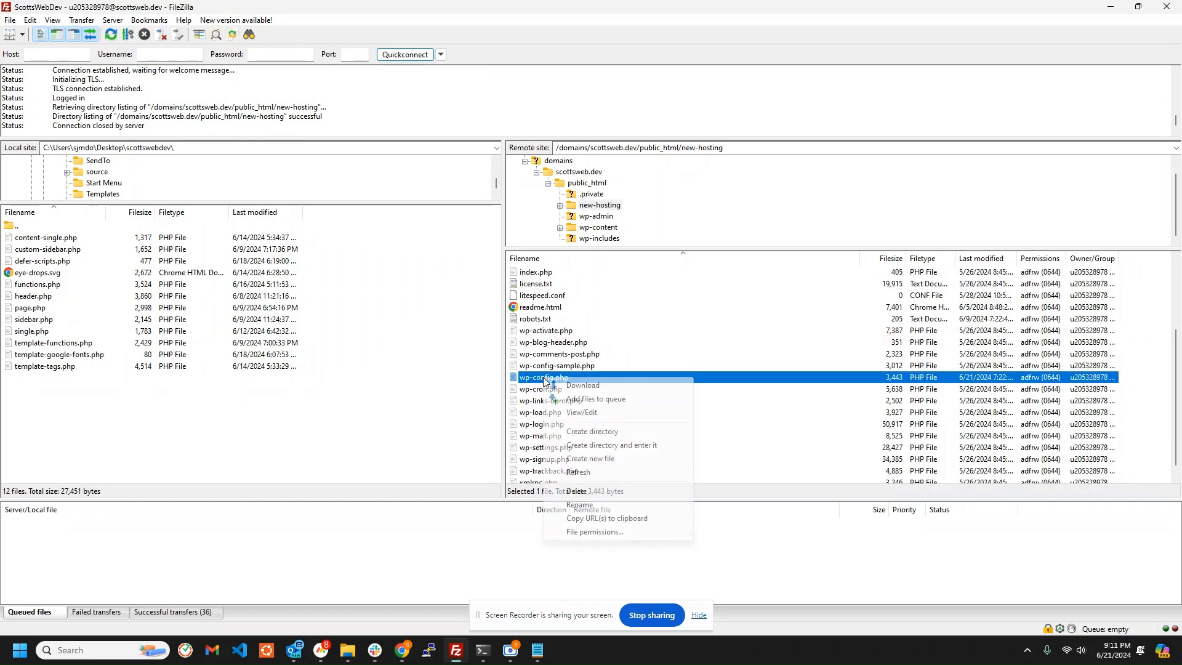
{"action": "left_click", "coordinate": [583, 412]}
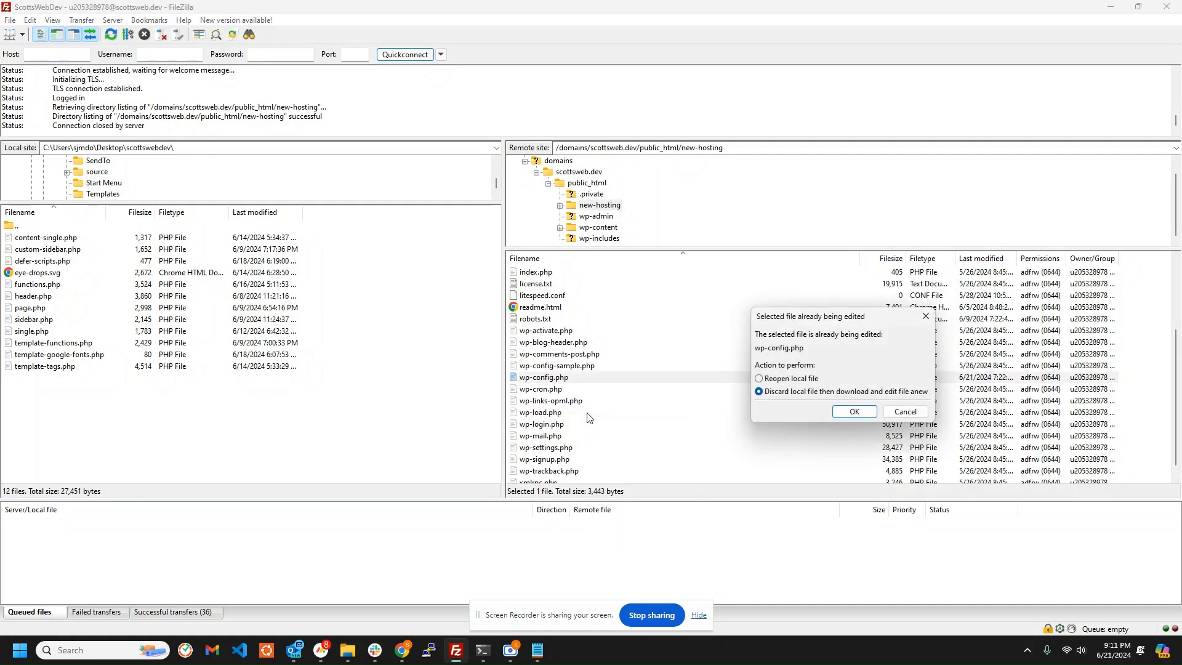
{"action": "left_click", "coordinate": [848, 413]}
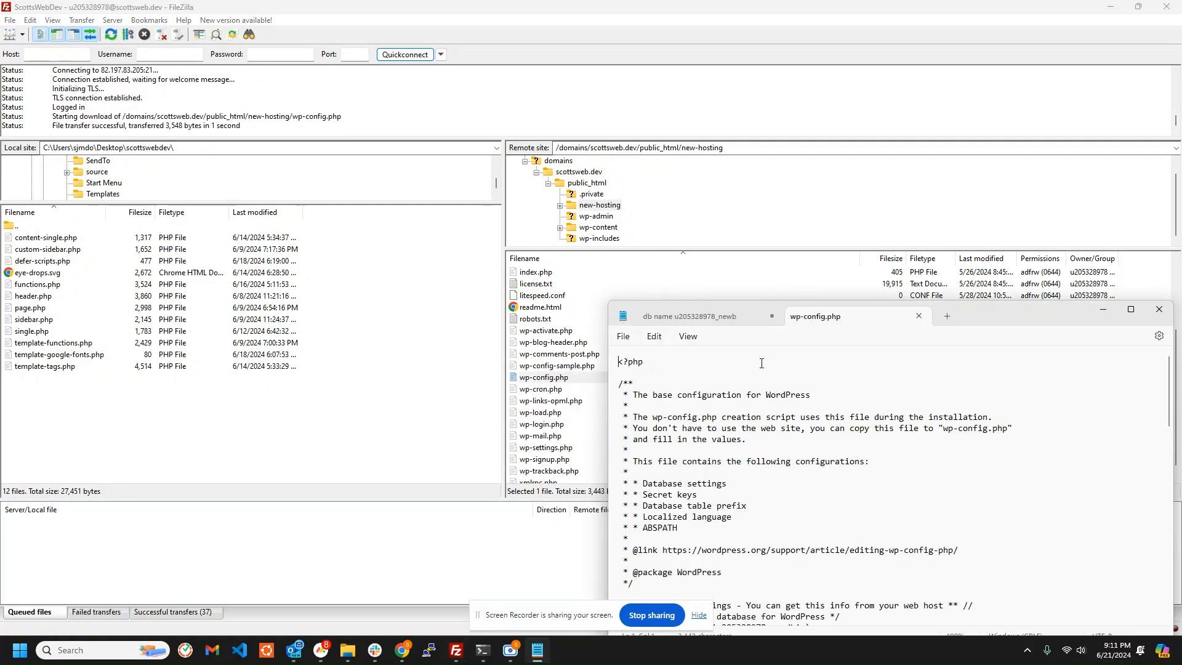
{"action": "left_click_drag", "start_coordinate": [942, 323], "coordinate": [720, 189]}
{"action": "scroll", "coordinate": [488, 356], "scroll_direction": "down", "scroll_amount": 1}
{"action": "scroll", "coordinate": [488, 355], "scroll_direction": "down", "scroll_amount": 5}
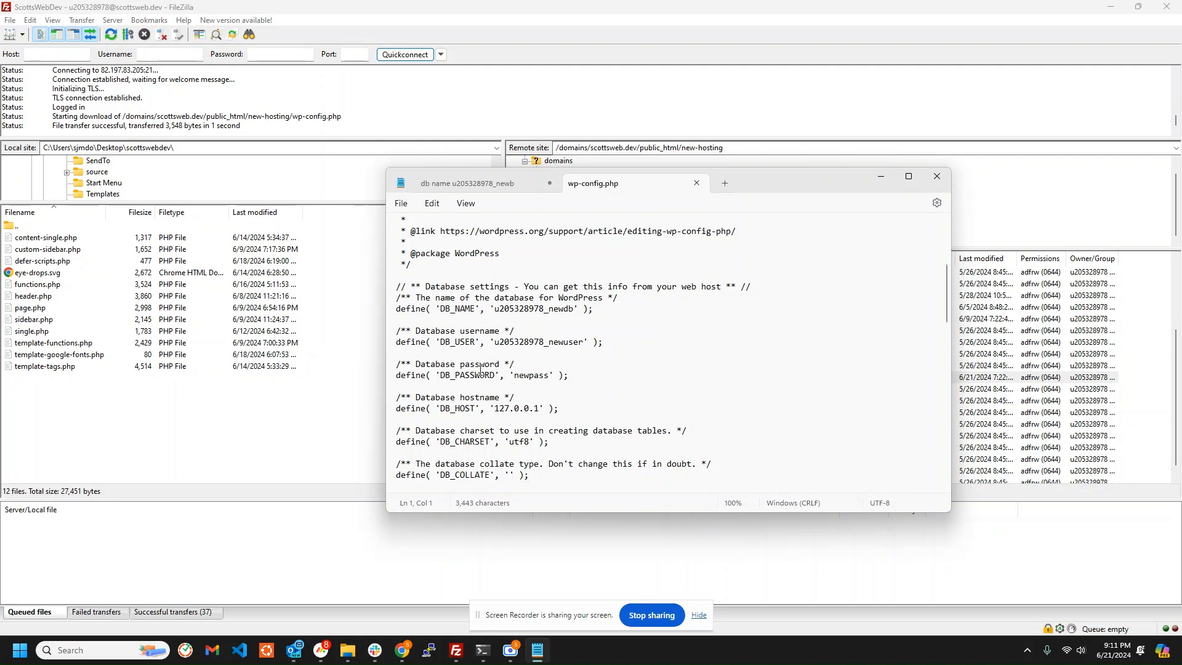
Correct the database name in the notes so it ends in newdb, and check it against Hostinger's database list in Chrome
{"action": "left_click", "coordinate": [505, 186]}
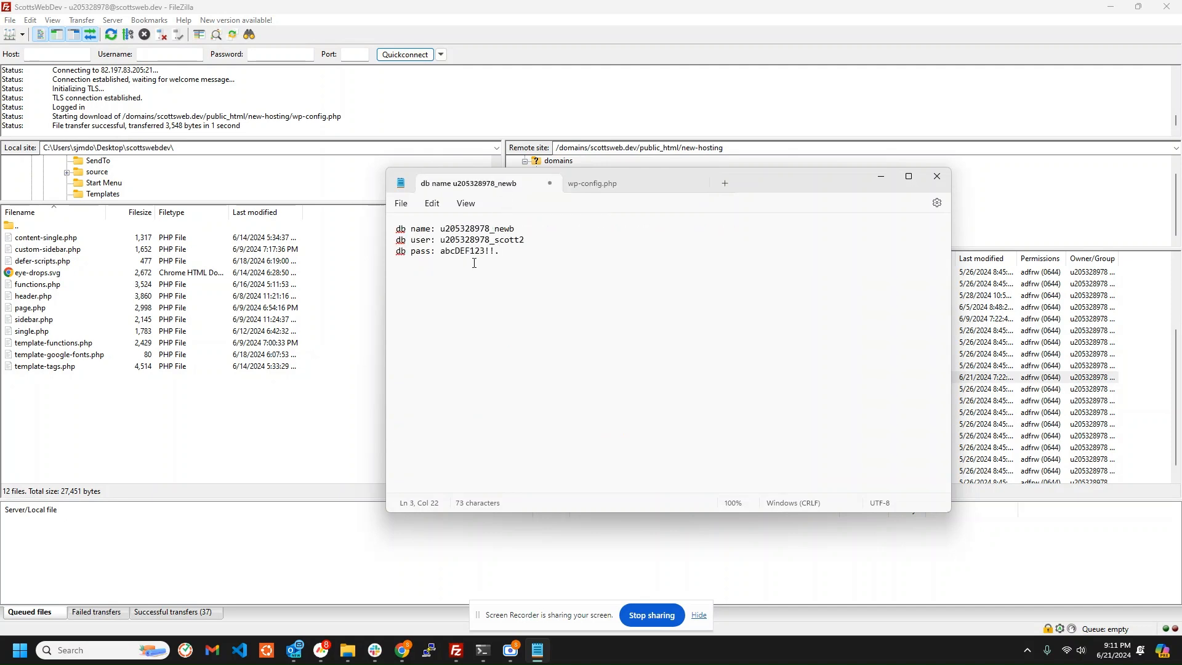
{"action": "left_click", "coordinate": [511, 230]}
{"action": "type", "text": "d"}
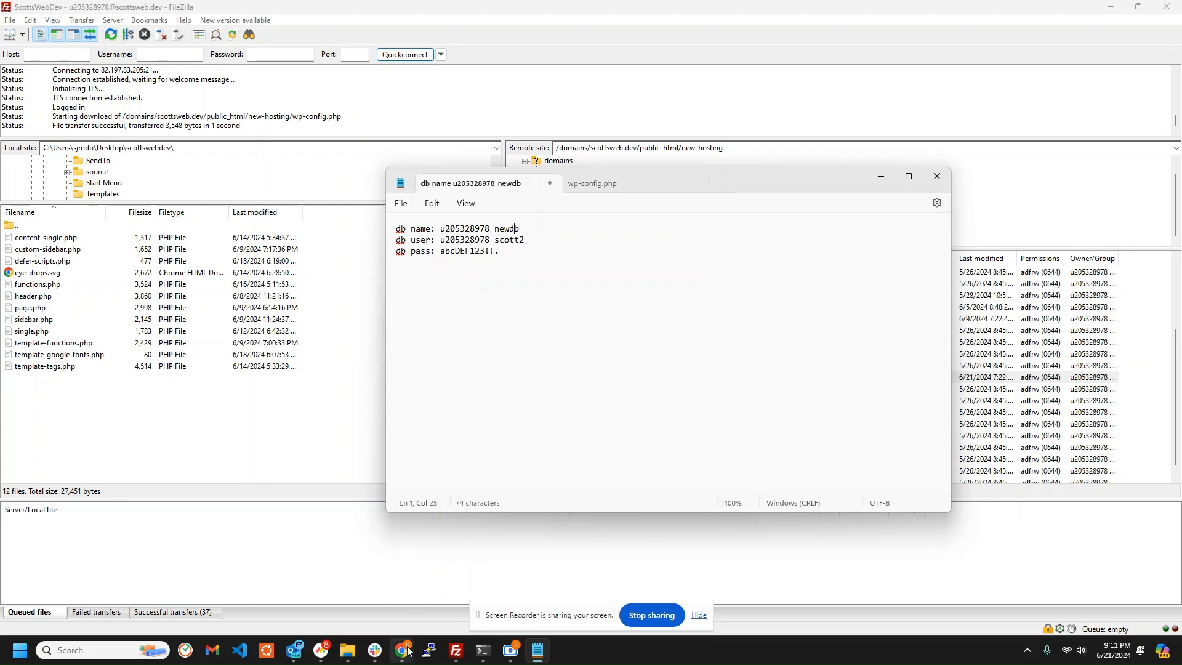
{"action": "mouse_move", "coordinate": [402, 650]}
{"action": "left_click", "coordinate": [377, 615]}
{"action": "left_click", "coordinate": [269, 17]}
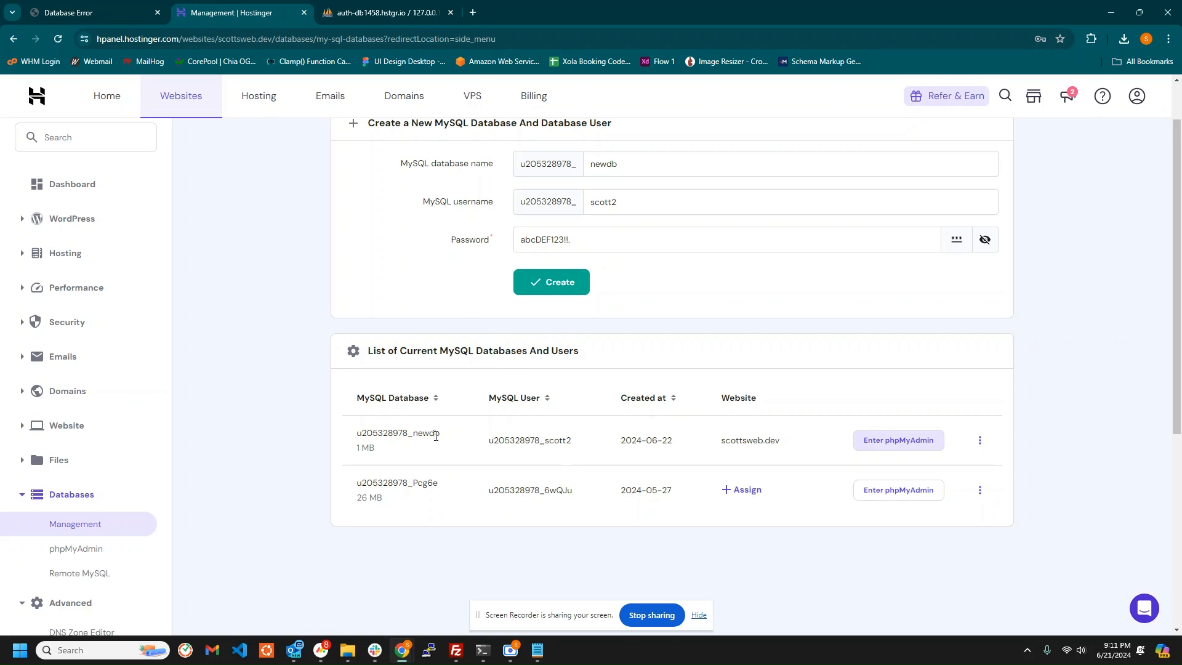
{"action": "left_click", "coordinate": [539, 654]}
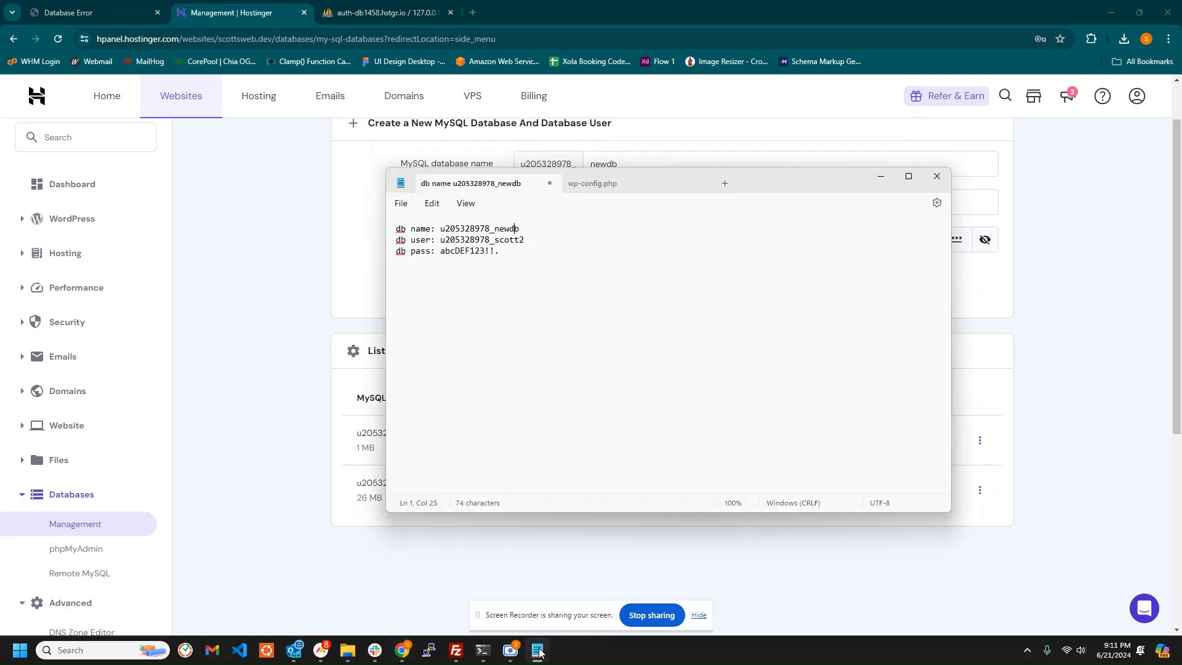
Copy the newdb database name from the notes into the DB_NAME value of wp-config.php
{"action": "left_click_drag", "start_coordinate": [520, 229], "coordinate": [442, 231]}
{"action": "key", "text": "ctrl+c"}
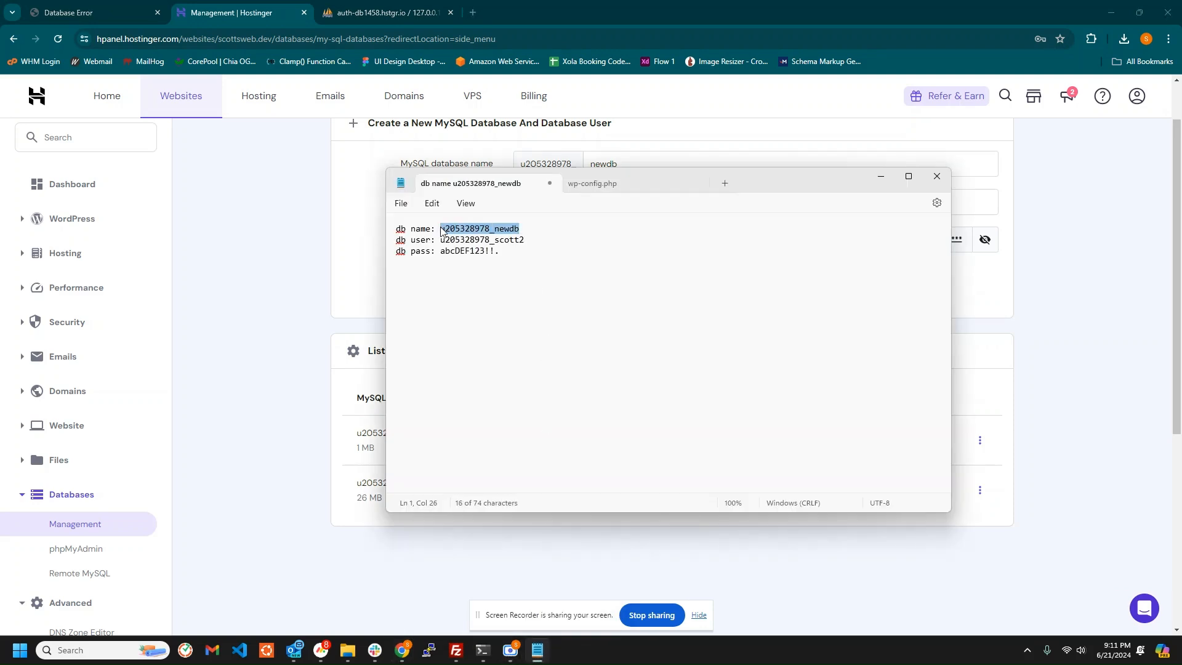
{"action": "left_click", "coordinate": [600, 183]}
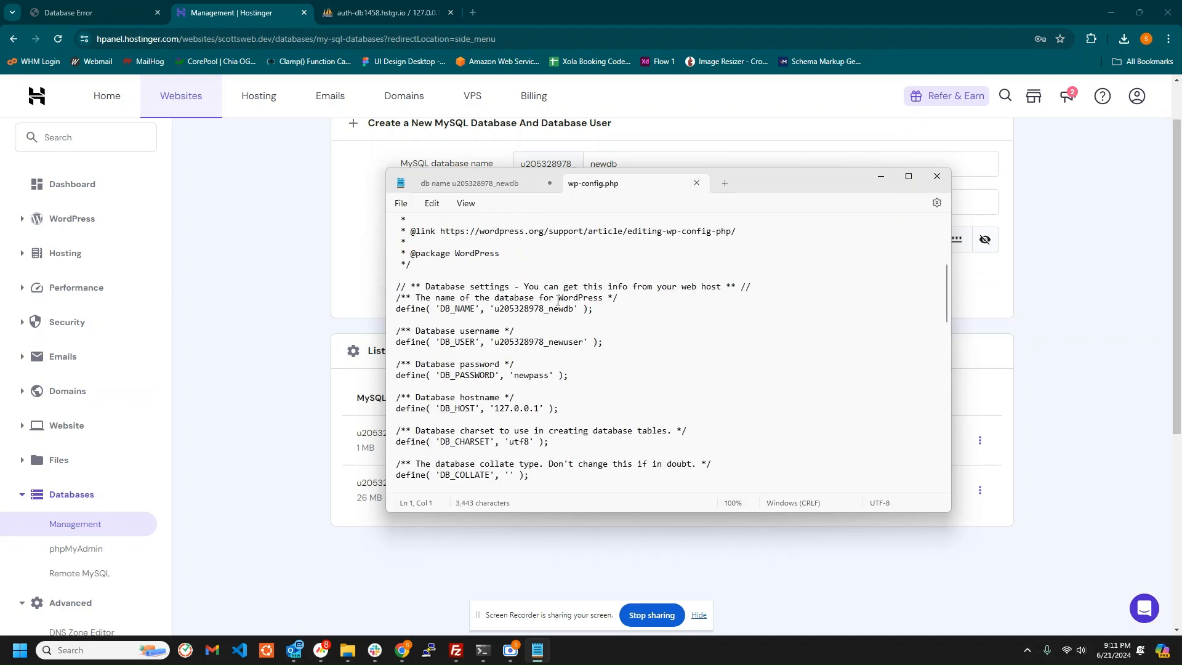
{"action": "left_click_drag", "start_coordinate": [576, 308], "coordinate": [495, 309]}
{"action": "key", "text": "ctrl+v"}
Copy the new database username from the notes into the DB_USER value of wp-config.php
{"action": "left_click", "coordinate": [486, 182]}
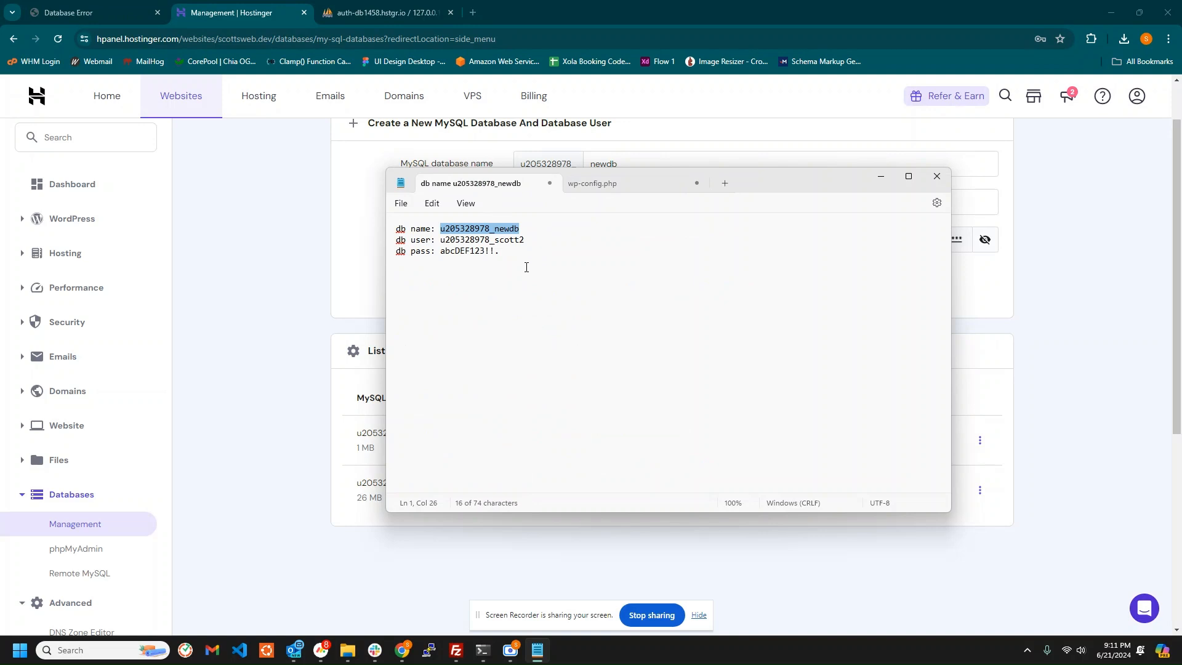
{"action": "left_click_drag", "start_coordinate": [529, 241], "coordinate": [440, 240]}
{"action": "key", "text": "ctrl+c"}
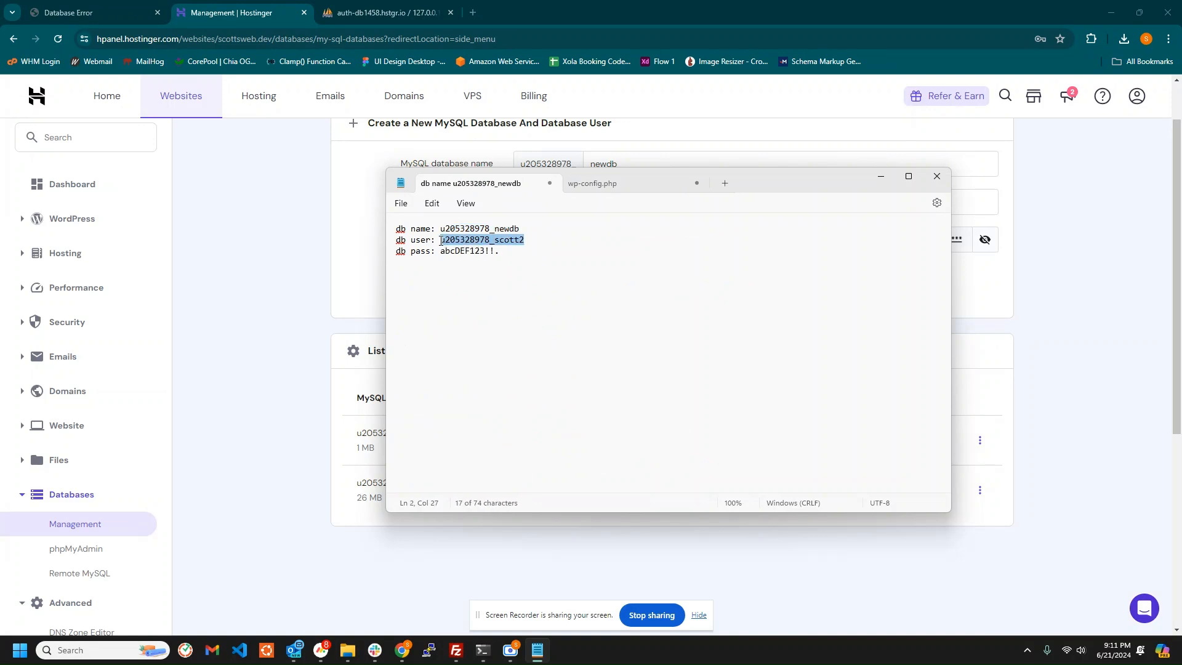
{"action": "left_click", "coordinate": [618, 184]}
{"action": "left_click_drag", "start_coordinate": [583, 343], "coordinate": [494, 343]}
{"action": "key", "text": "ctrl+v"}
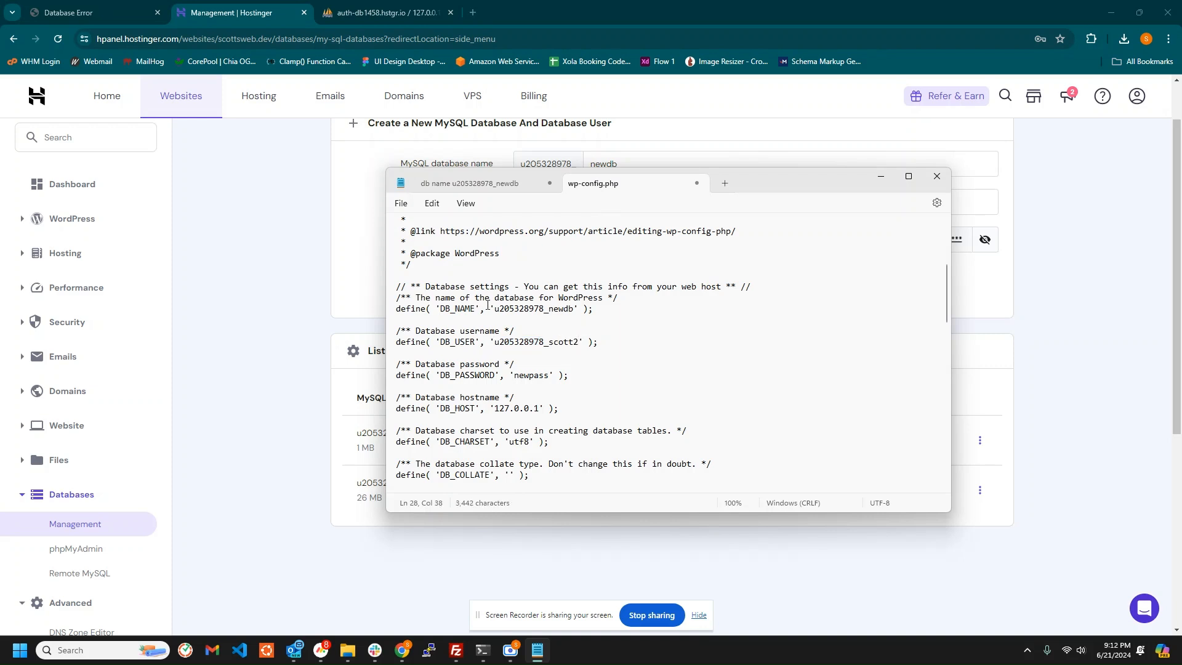
Copy the new database password from the notes into the DB_PASSWORD value of wp-config.php
{"action": "left_click", "coordinate": [495, 183]}
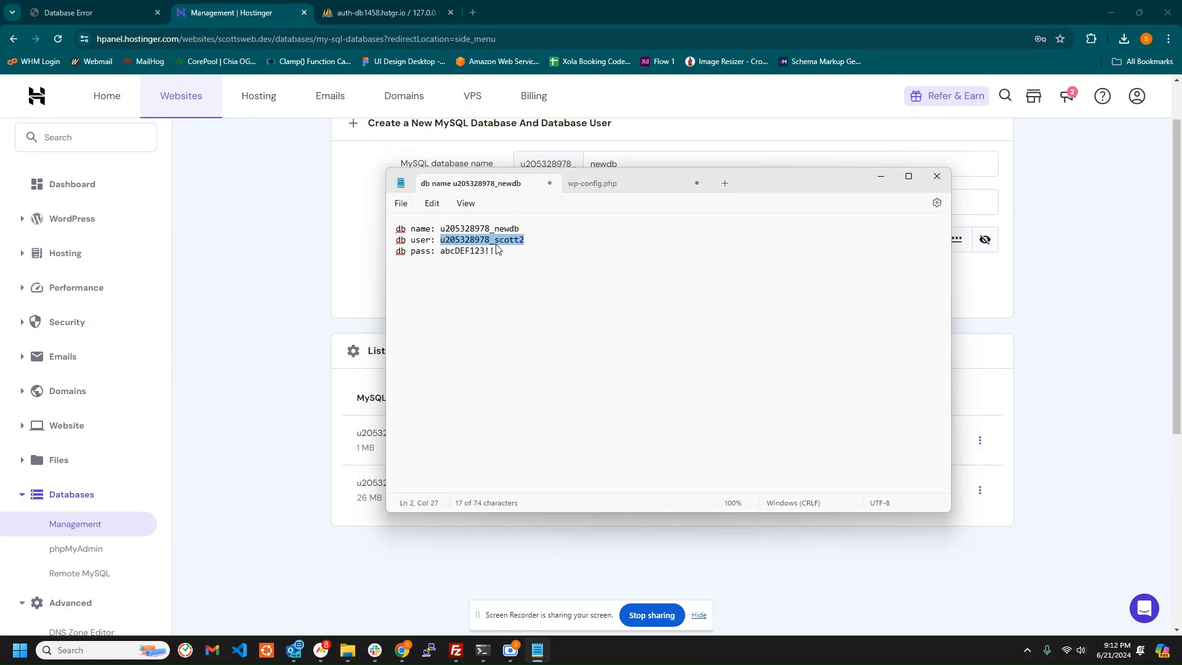
{"action": "left_click_drag", "start_coordinate": [499, 251], "coordinate": [441, 253]}
{"action": "key", "text": "ctrl+c"}
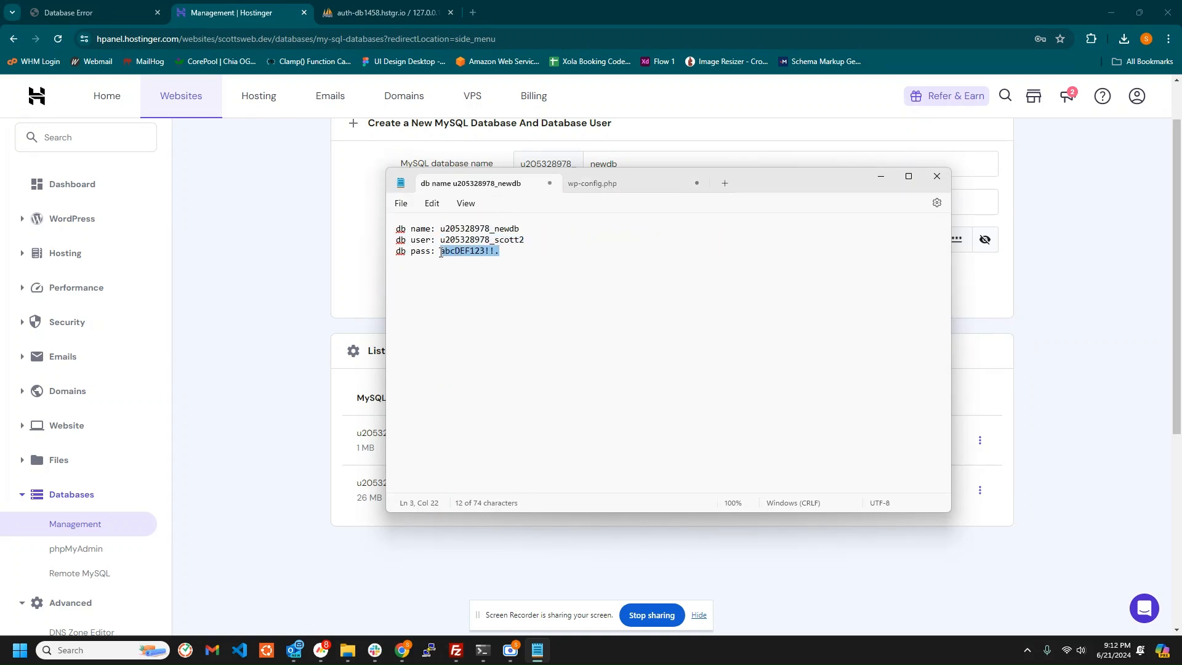
{"action": "left_click", "coordinate": [582, 184]}
{"action": "left_click_drag", "start_coordinate": [550, 373], "coordinate": [514, 376]}
{"action": "key", "text": "ctrl+v"}
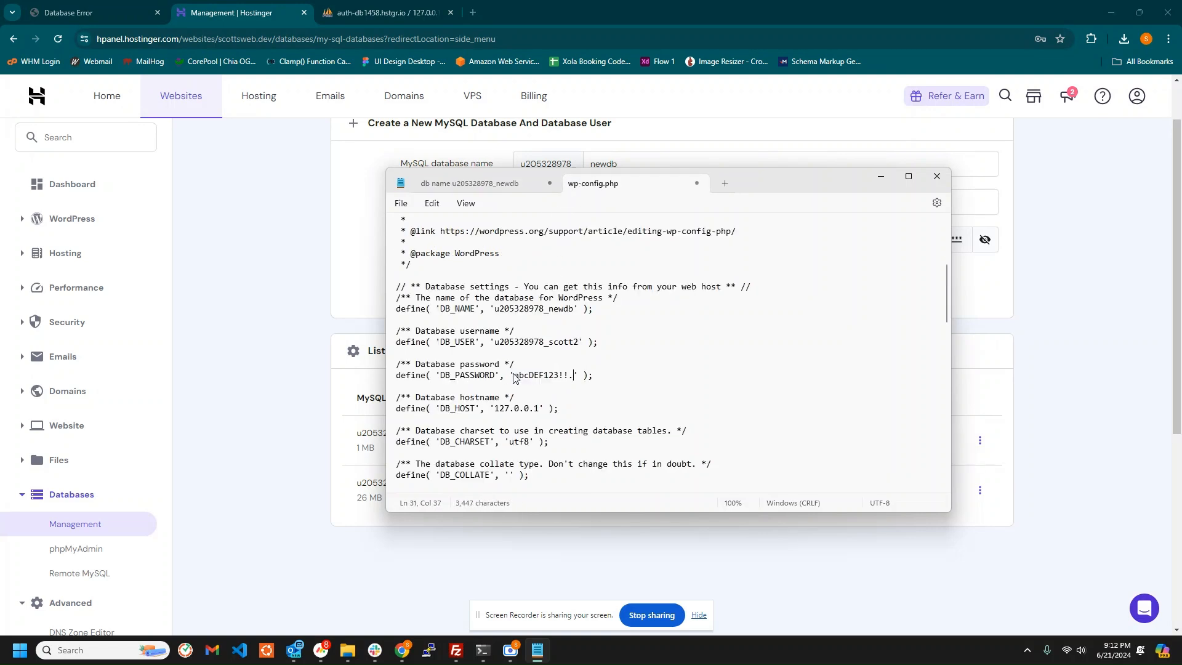
Save wp-config.php and upload the changed file back to the server through FileZilla
{"action": "left_click", "coordinate": [402, 206]}
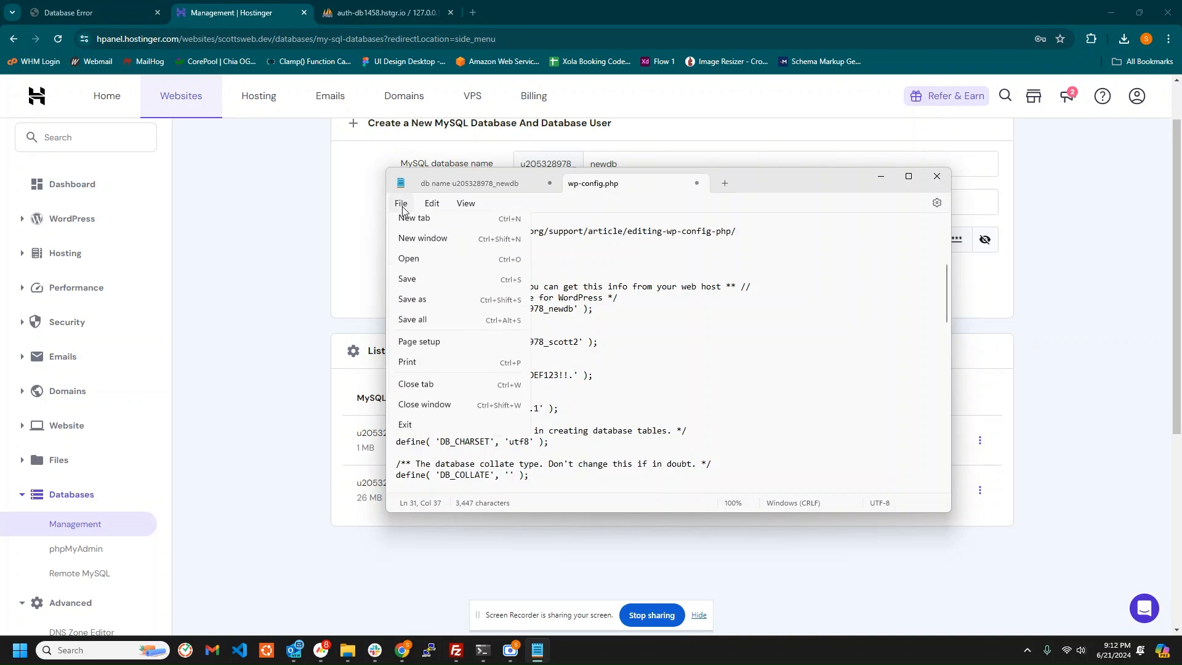
{"action": "left_click", "coordinate": [420, 288]}
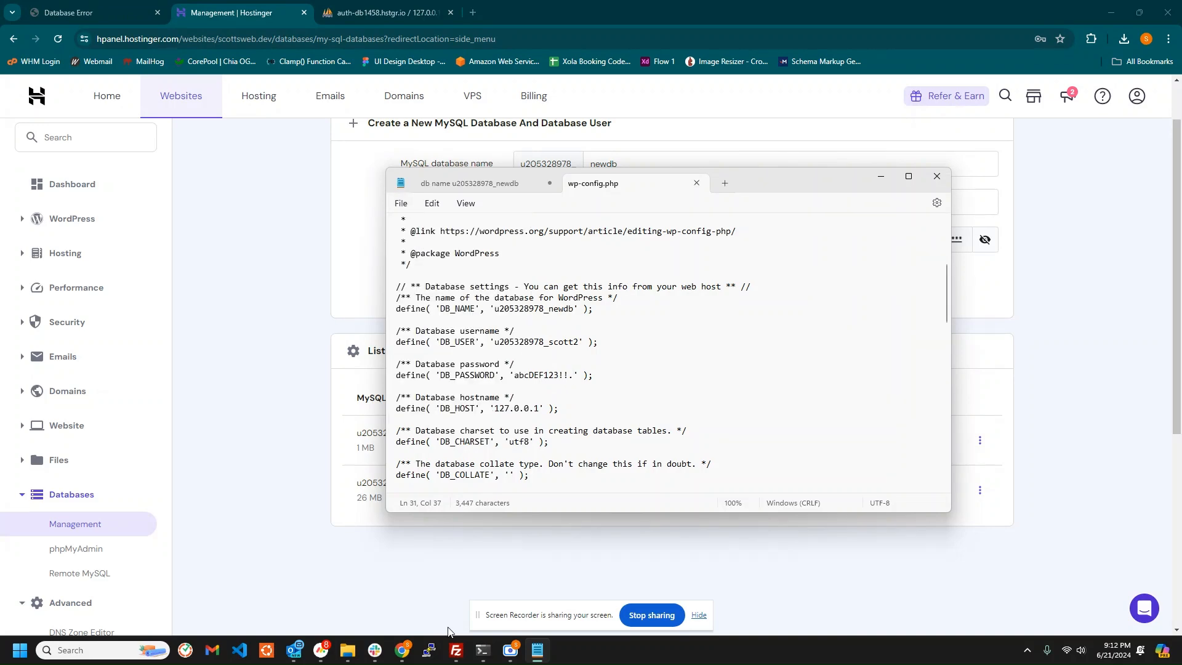
{"action": "left_click", "coordinate": [455, 650]}
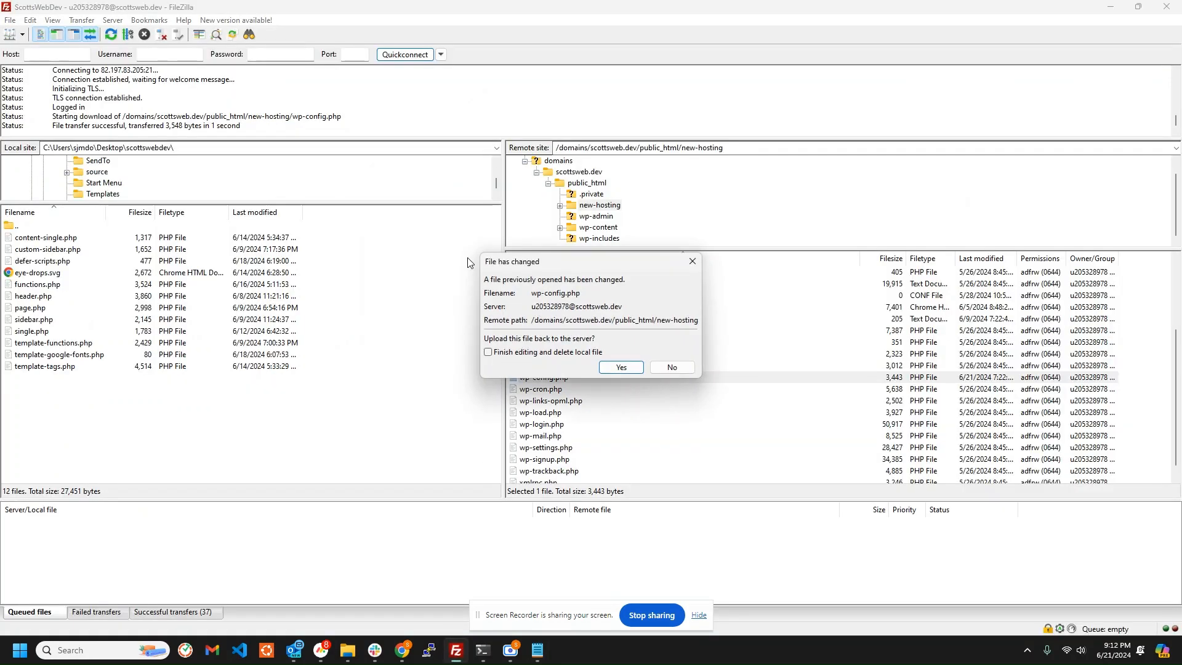
{"action": "left_click", "coordinate": [618, 368]}
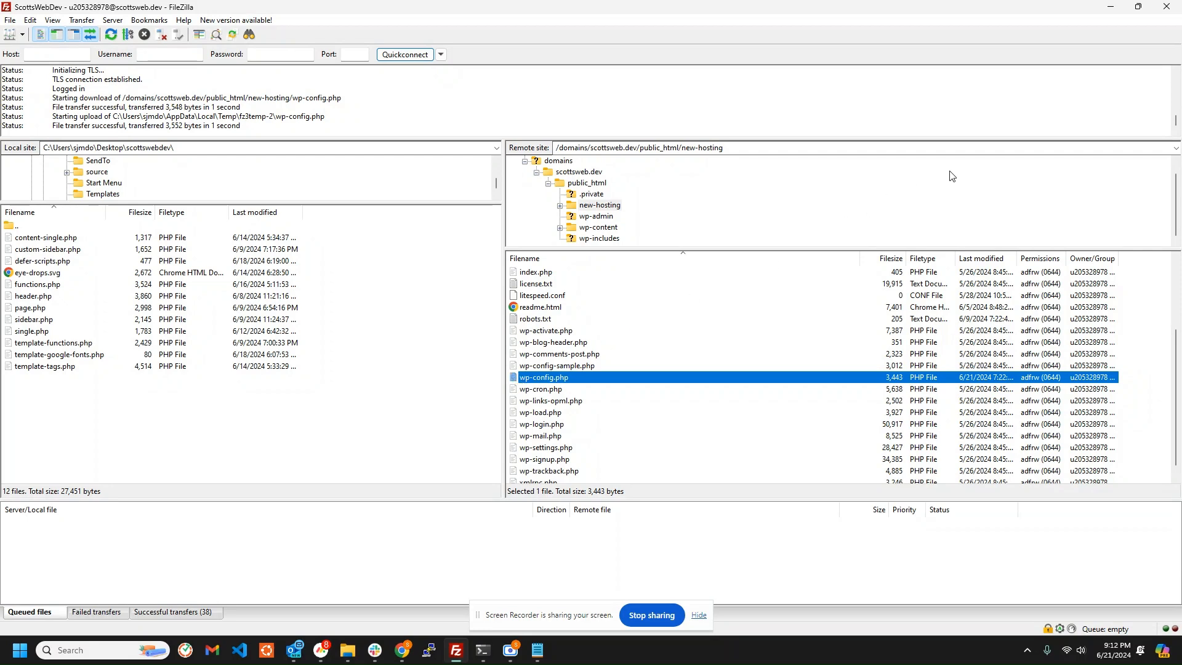
{"action": "left_click", "coordinate": [1106, 7]}
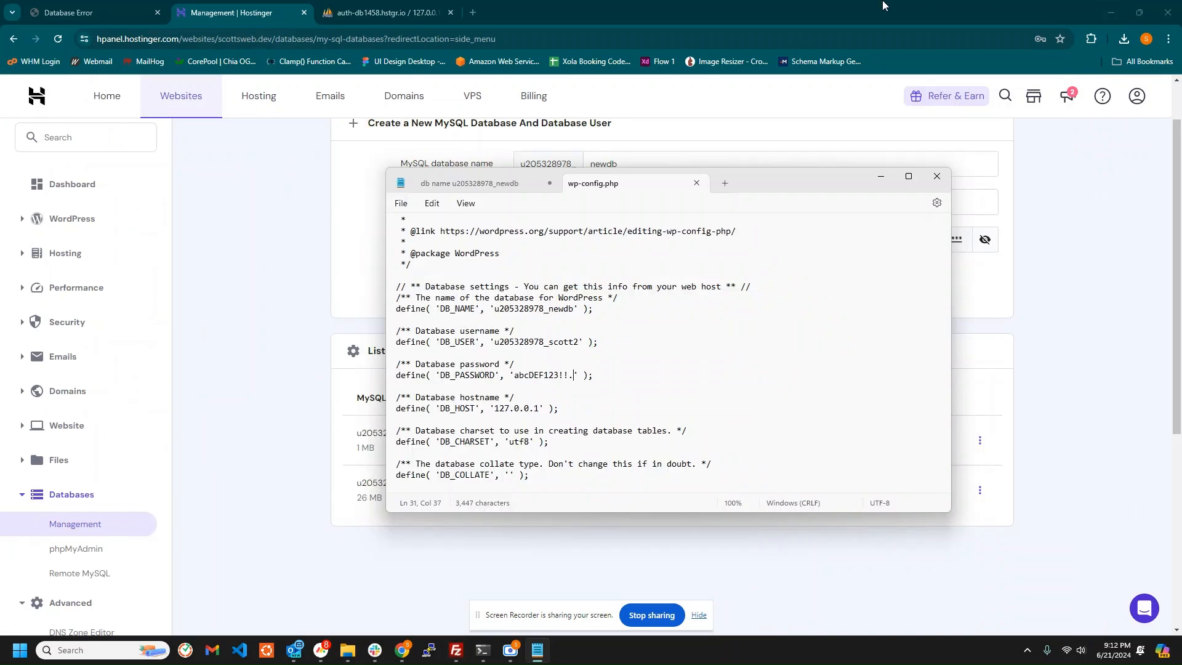
Open newdb's wp_options table in phpMyAdmin and open the siteurl and home rows together for editing
{"action": "left_click", "coordinate": [392, 5]}
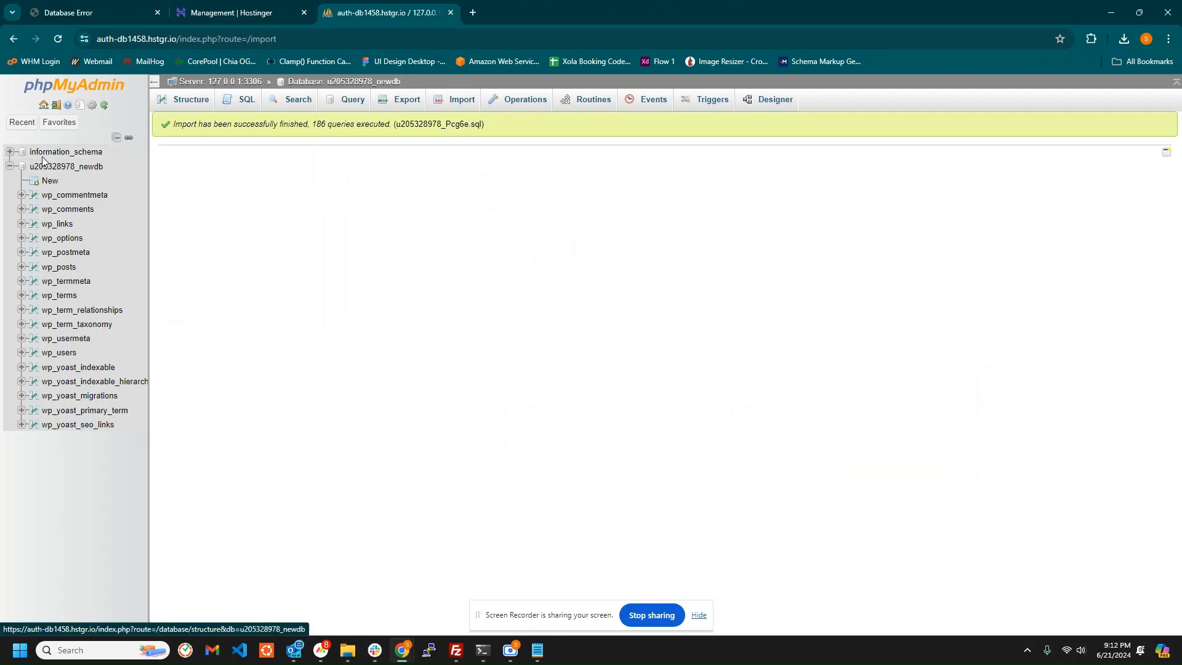
{"action": "left_click", "coordinate": [62, 239]}
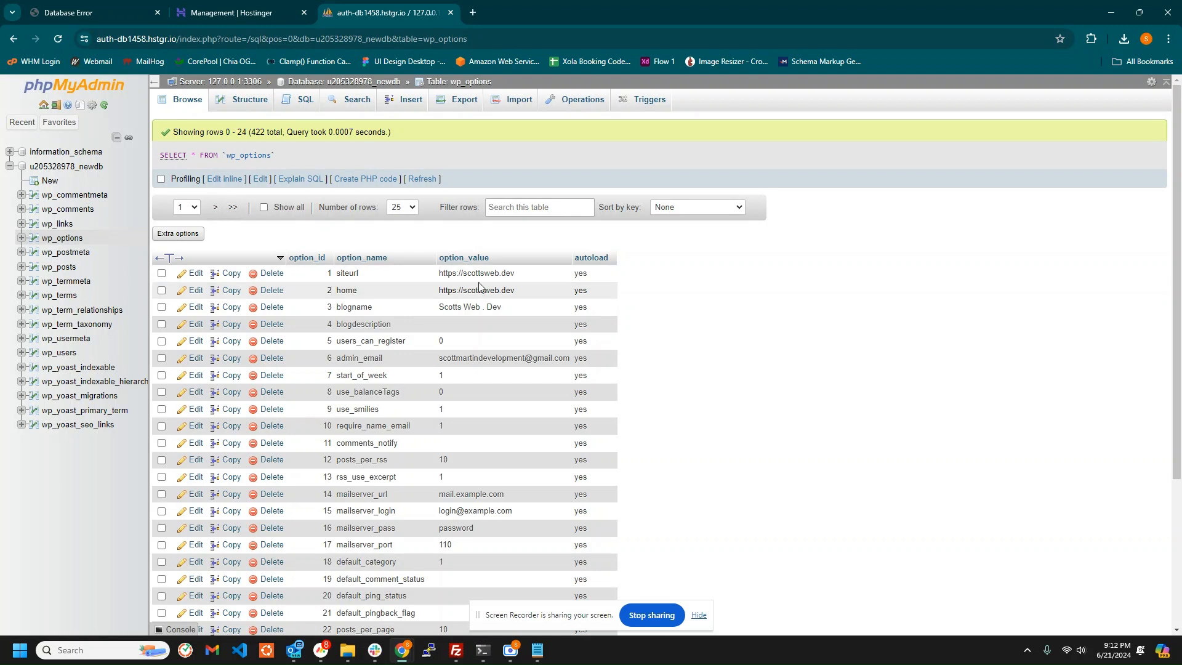
{"action": "left_click", "coordinate": [161, 273]}
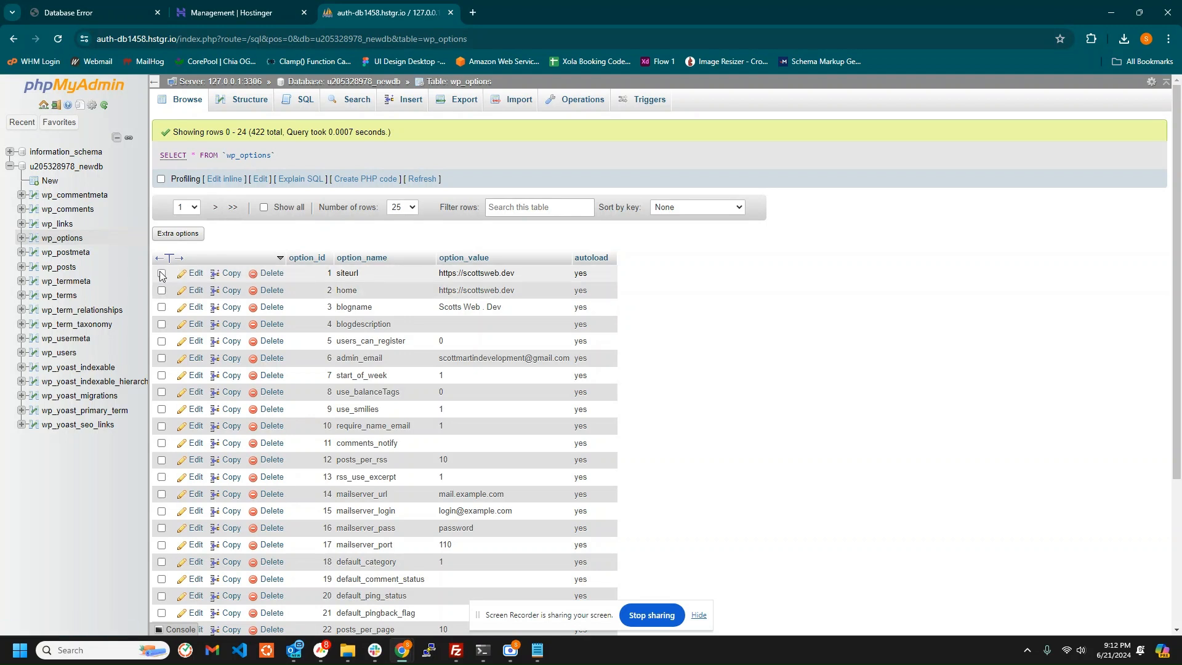
{"action": "left_click", "coordinate": [161, 290]}
{"action": "scroll", "coordinate": [591, 391], "scroll_direction": "down", "scroll_amount": 4}
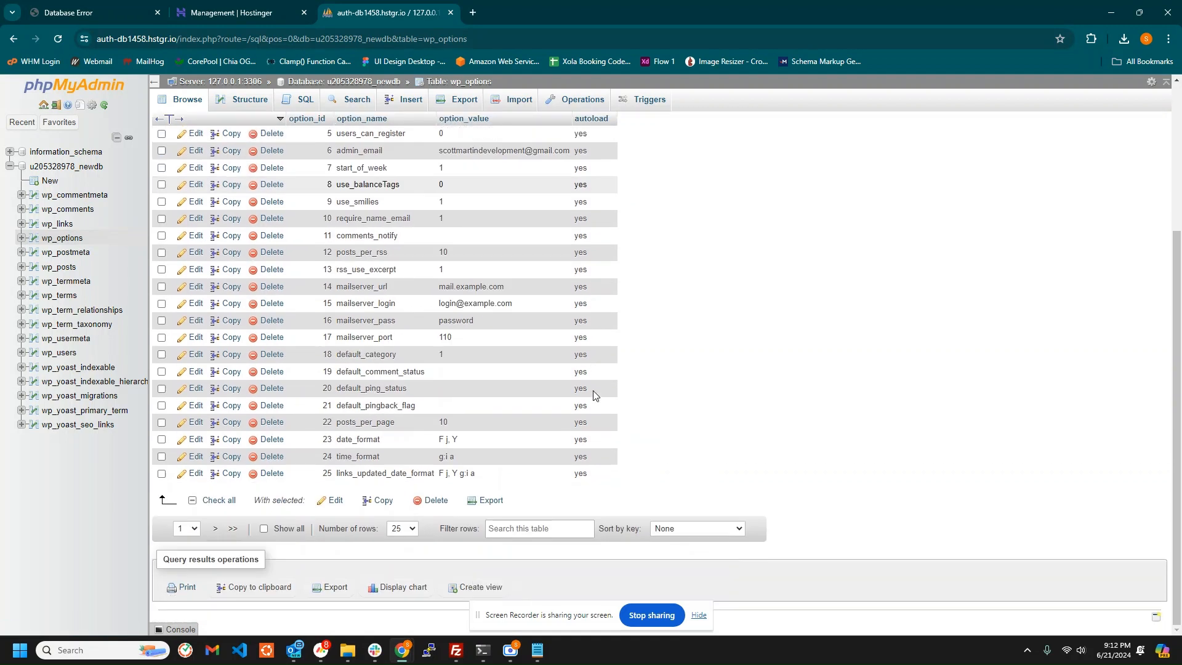
{"action": "left_click", "coordinate": [337, 504]}
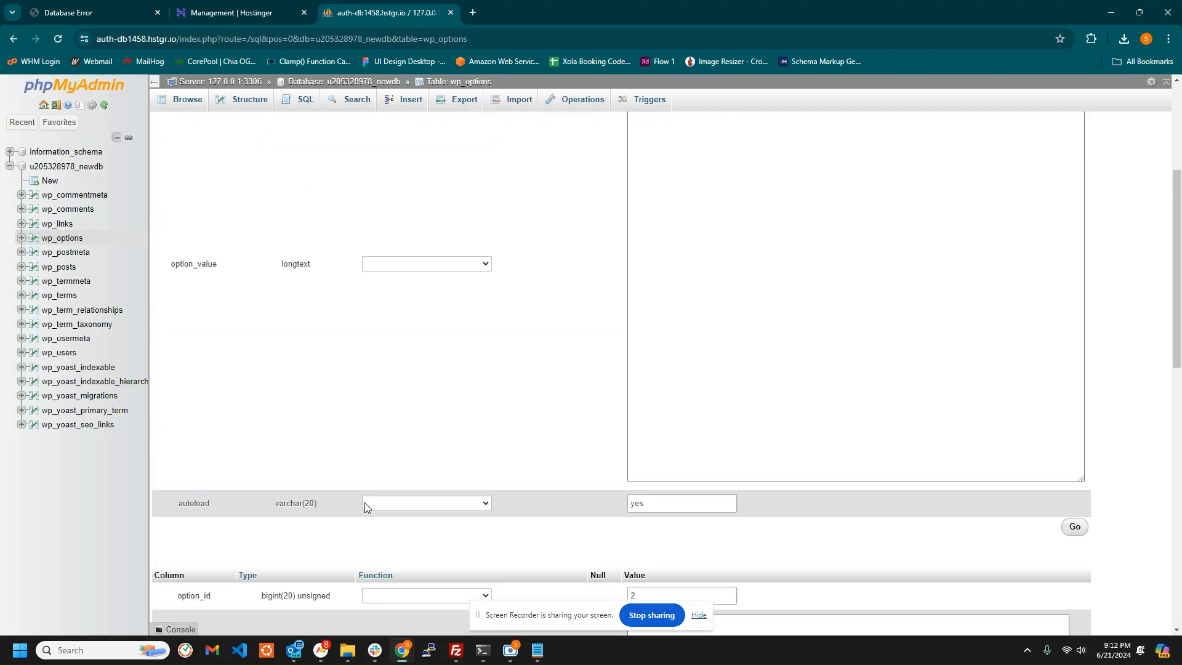
{"action": "left_click", "coordinate": [762, 295]}
{"action": "type", "text": "/new-hosting/"}
{"action": "scroll", "coordinate": [753, 297], "scroll_direction": "down", "scroll_amount": 9}
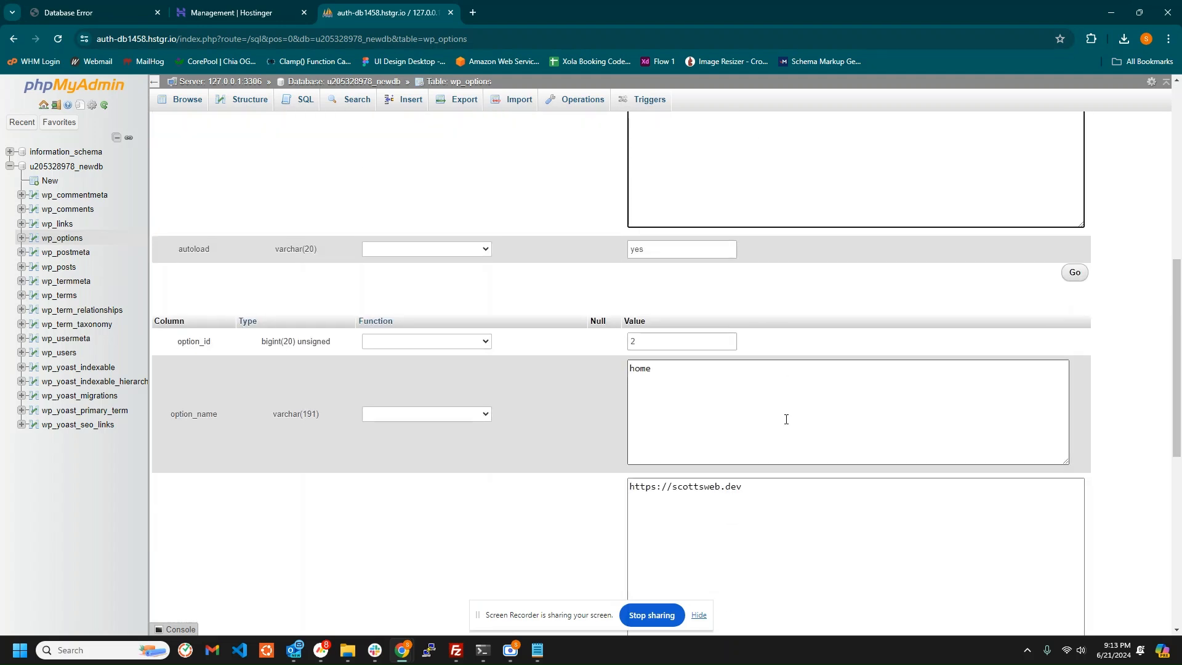
{"action": "left_click", "coordinate": [810, 391]}
{"action": "type", "text": "/new"}
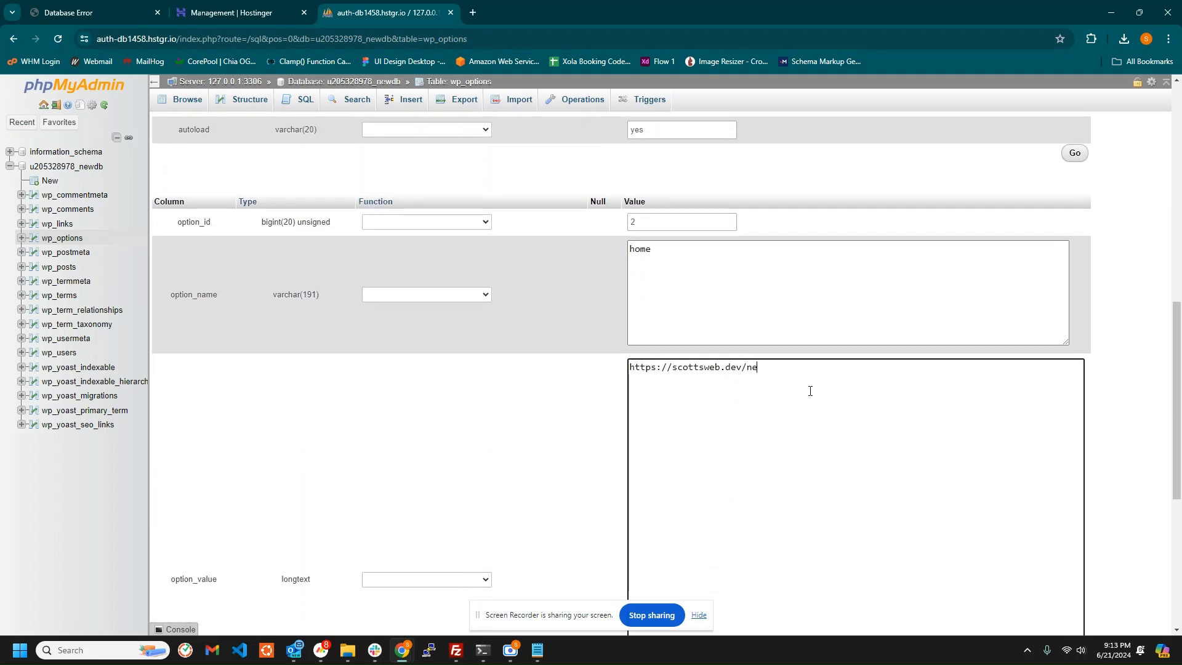
{"action": "type", "text": "-hosting/"}
{"action": "scroll", "coordinate": [801, 395], "scroll_direction": "down", "scroll_amount": 5}
{"action": "left_click", "coordinate": [1072, 488]}
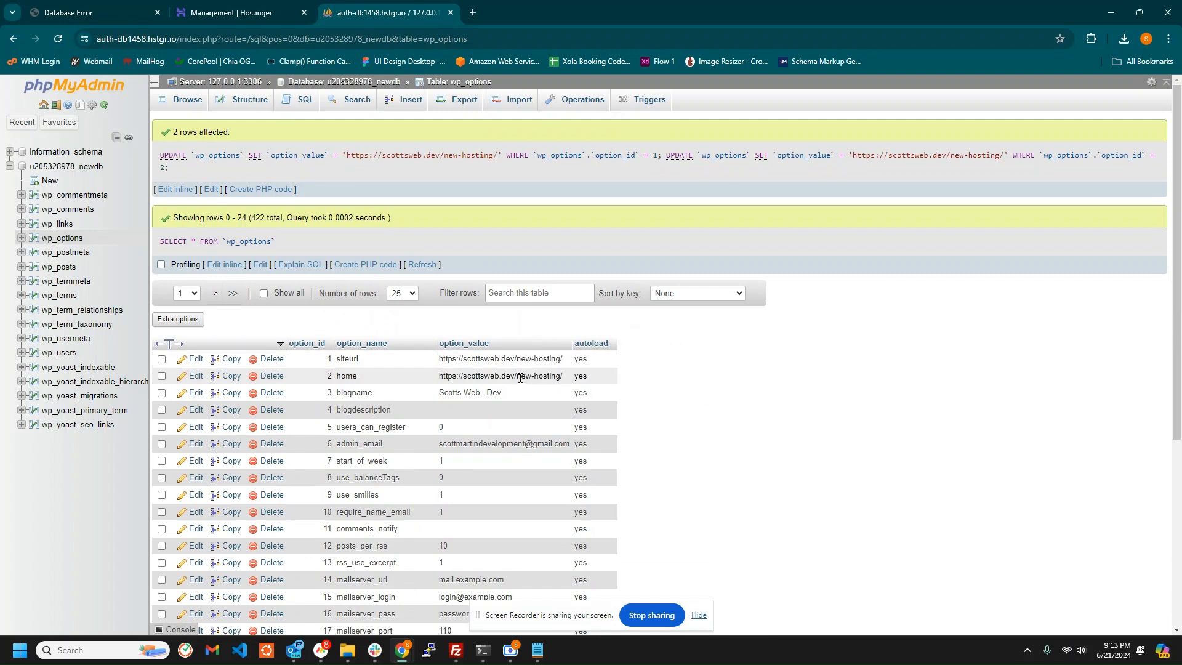
Reload scottsweb.dev/new-hosting/ and look through the home page to check that the migrated site loads
{"action": "left_click", "coordinate": [78, 6]}
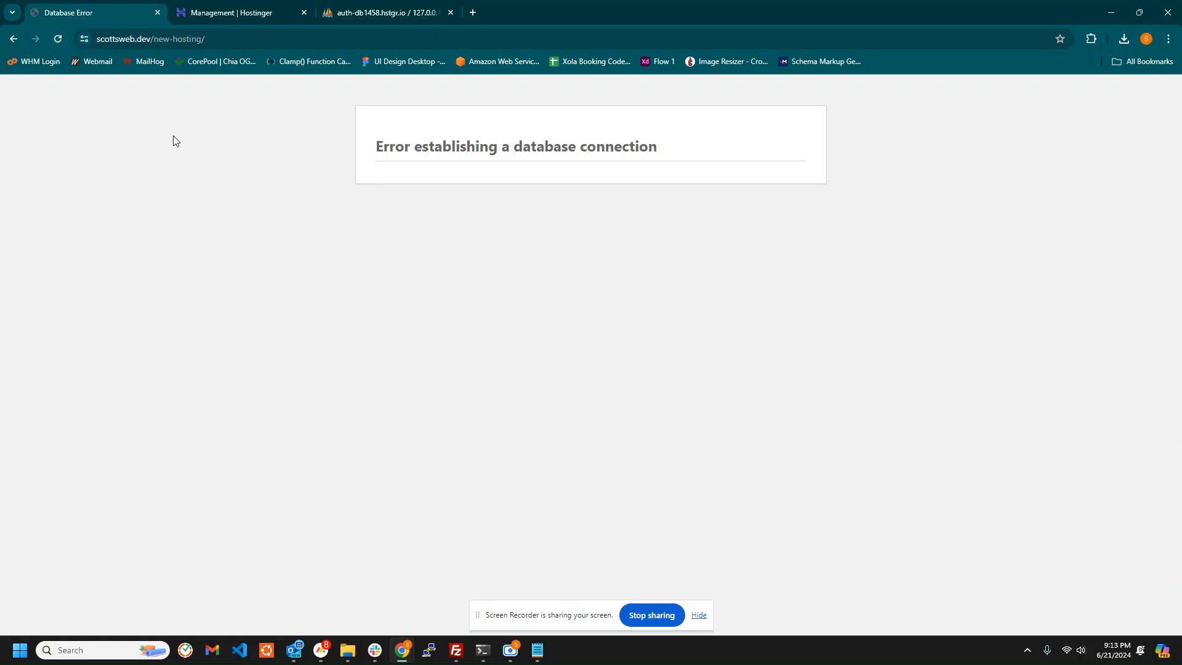
{"action": "left_click", "coordinate": [58, 40]}
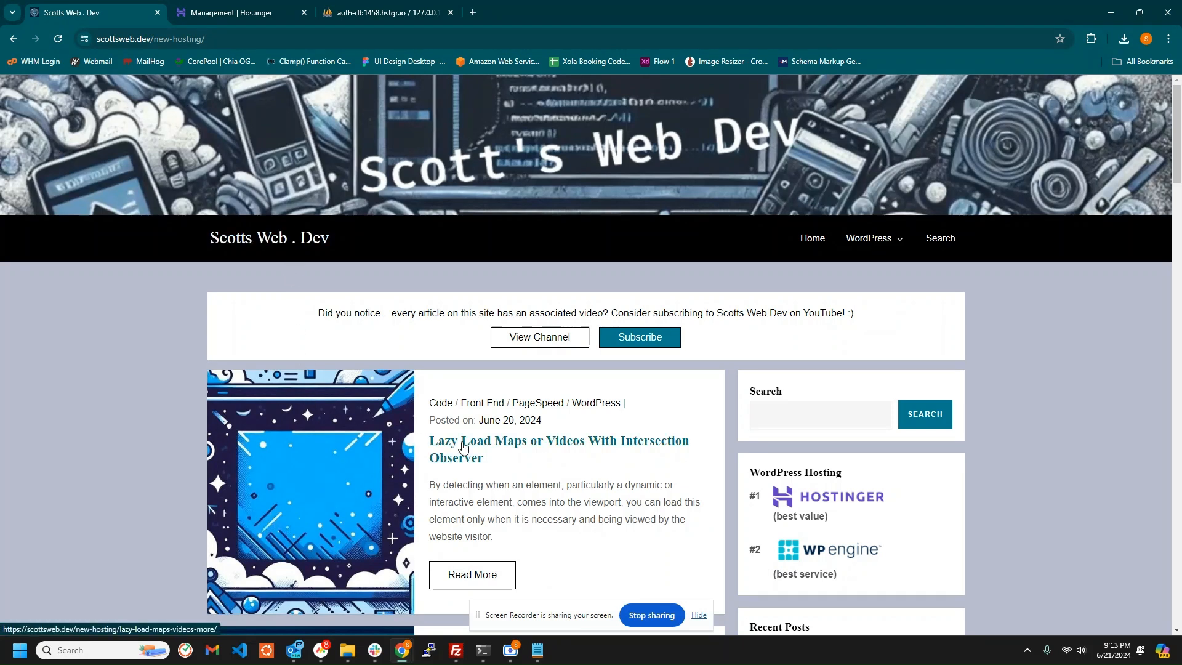
{"action": "scroll", "coordinate": [464, 448], "scroll_direction": "down", "scroll_amount": 3}
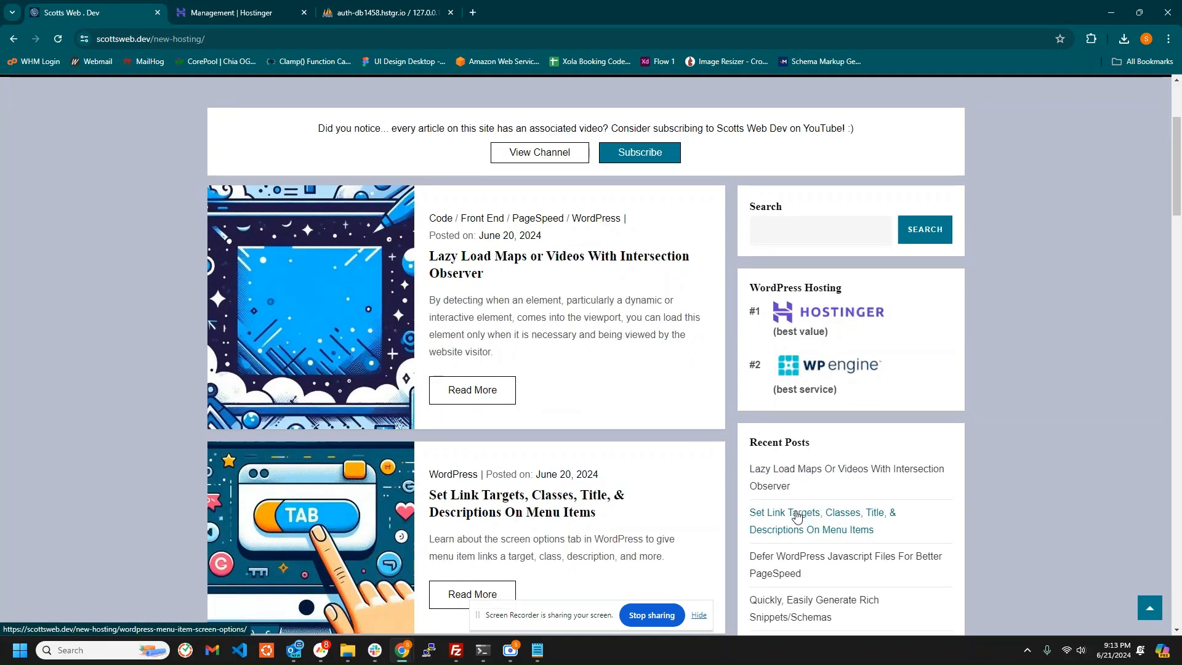
Look through the post listings and sidebar links on the migrated home page
{"action": "scroll", "coordinate": [795, 522], "scroll_direction": "down", "scroll_amount": 1}
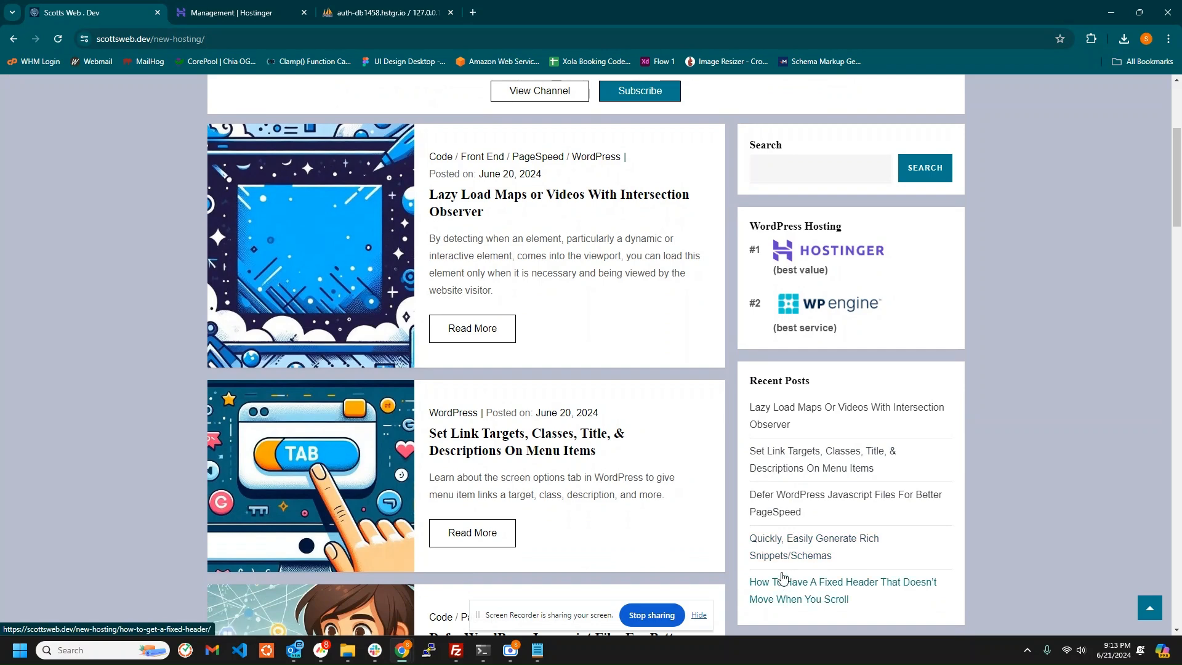
{"action": "scroll", "coordinate": [713, 528], "scroll_direction": "down", "scroll_amount": 6}
{"action": "scroll", "coordinate": [465, 455], "scroll_direction": "down", "scroll_amount": 4}
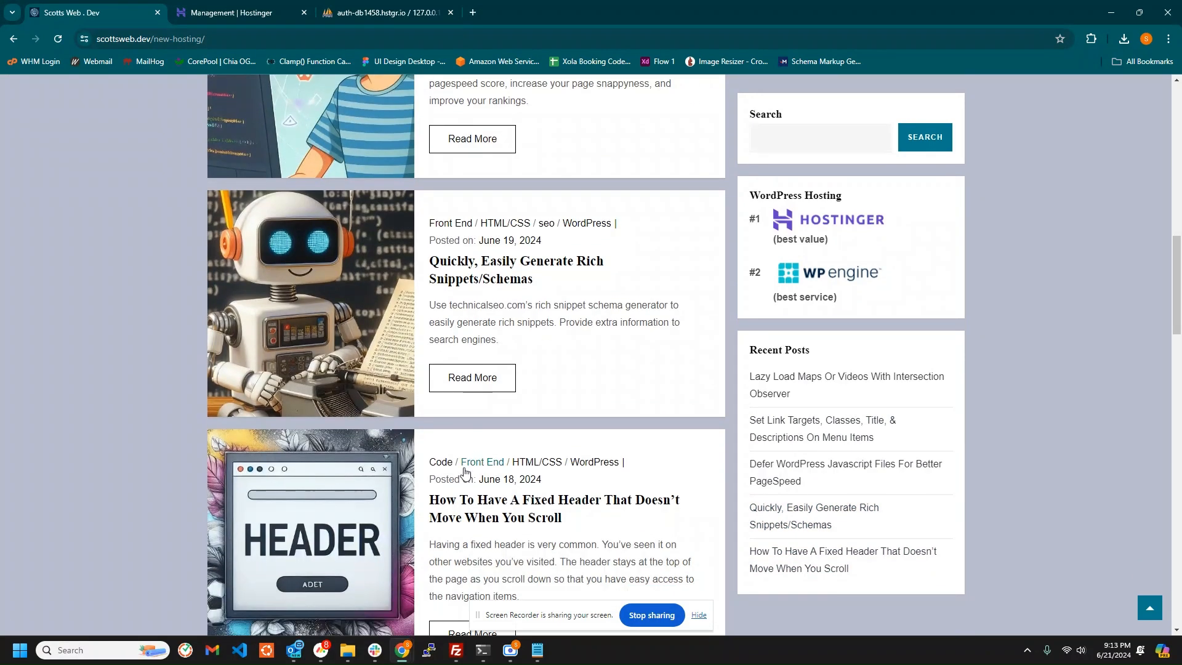
{"action": "scroll", "coordinate": [467, 475], "scroll_direction": "up", "scroll_amount": 9}
{"action": "scroll", "coordinate": [472, 460], "scroll_direction": "up", "scroll_amount": 6}
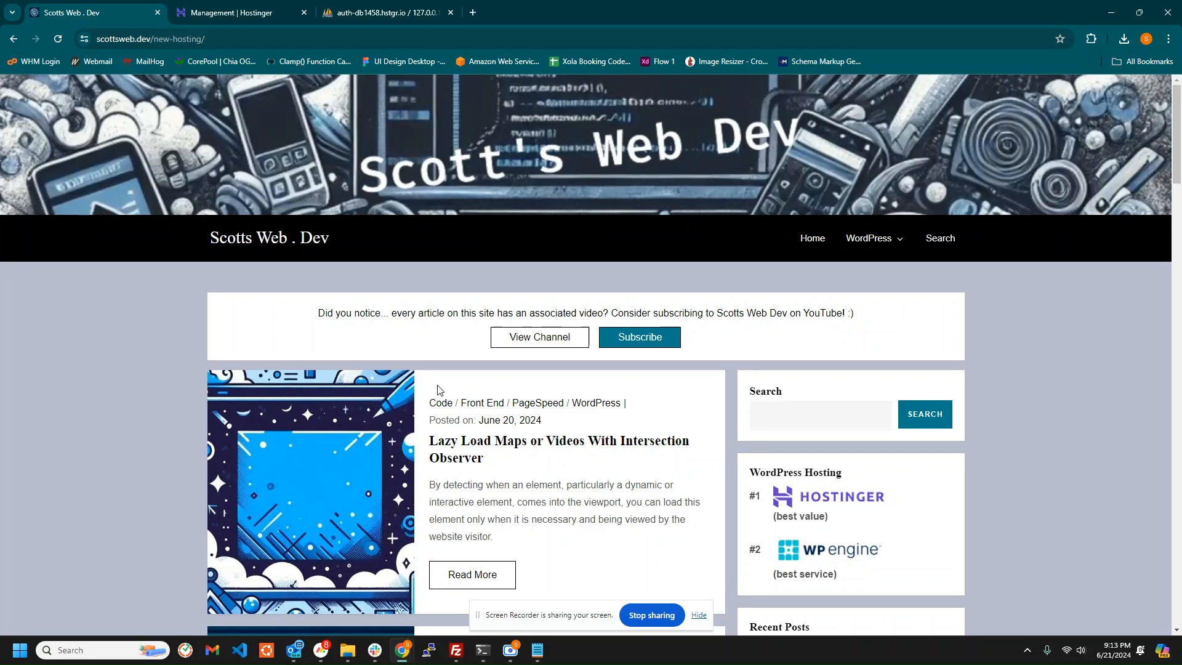
Open the wp-admin address under scottsweb.dev/new-hosting/ and log in with the saved credentials
{"action": "left_click", "coordinate": [283, 39]}
{"action": "left_click", "coordinate": [283, 40]}
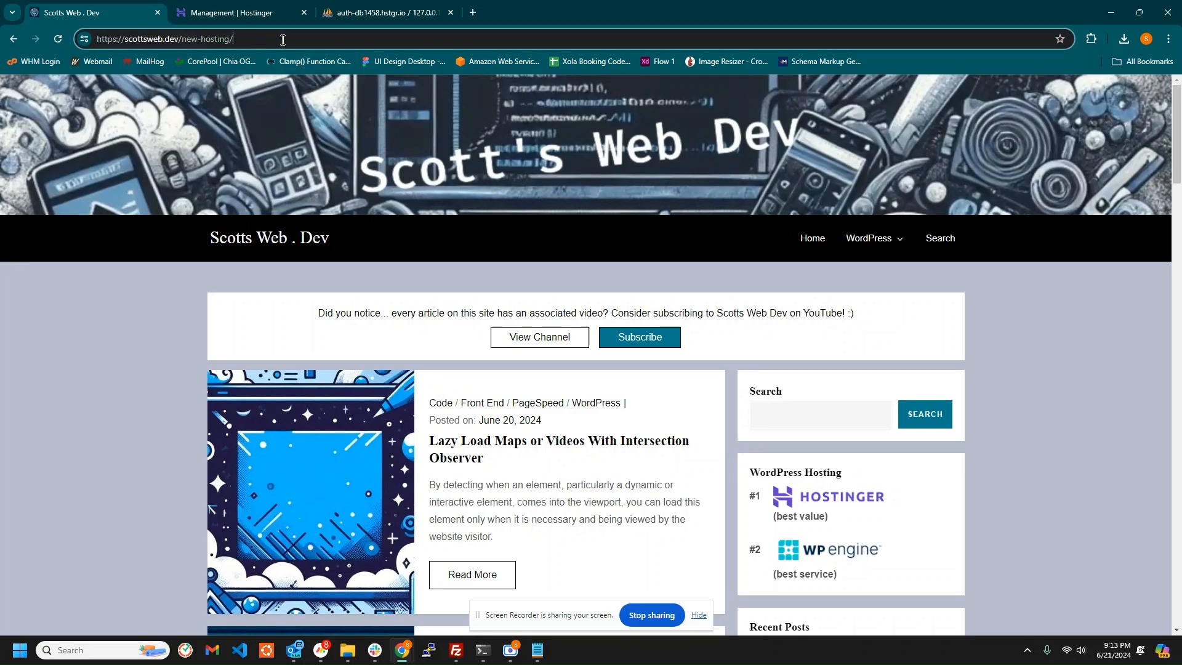
{"action": "type", "text": "wp-admin%2F&reauth=1"}
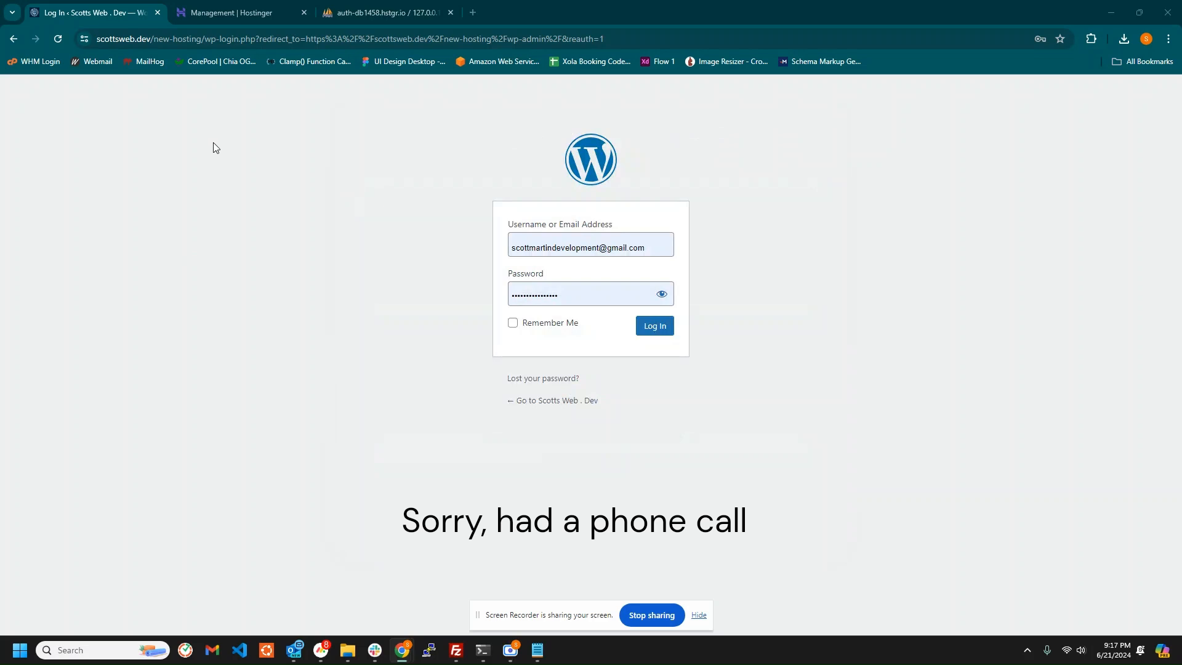
{"action": "left_click", "coordinate": [205, 40]}
{"action": "left_click", "coordinate": [205, 40]}
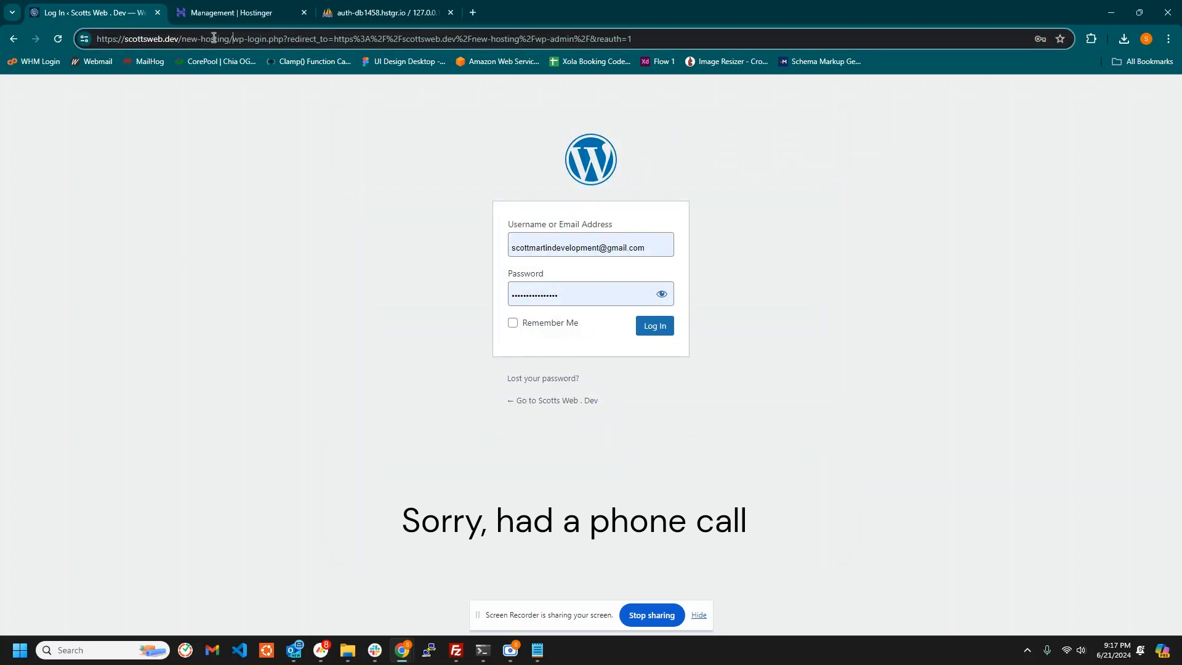
{"action": "left_click_drag", "start_coordinate": [233, 39], "coordinate": [661, 37]}
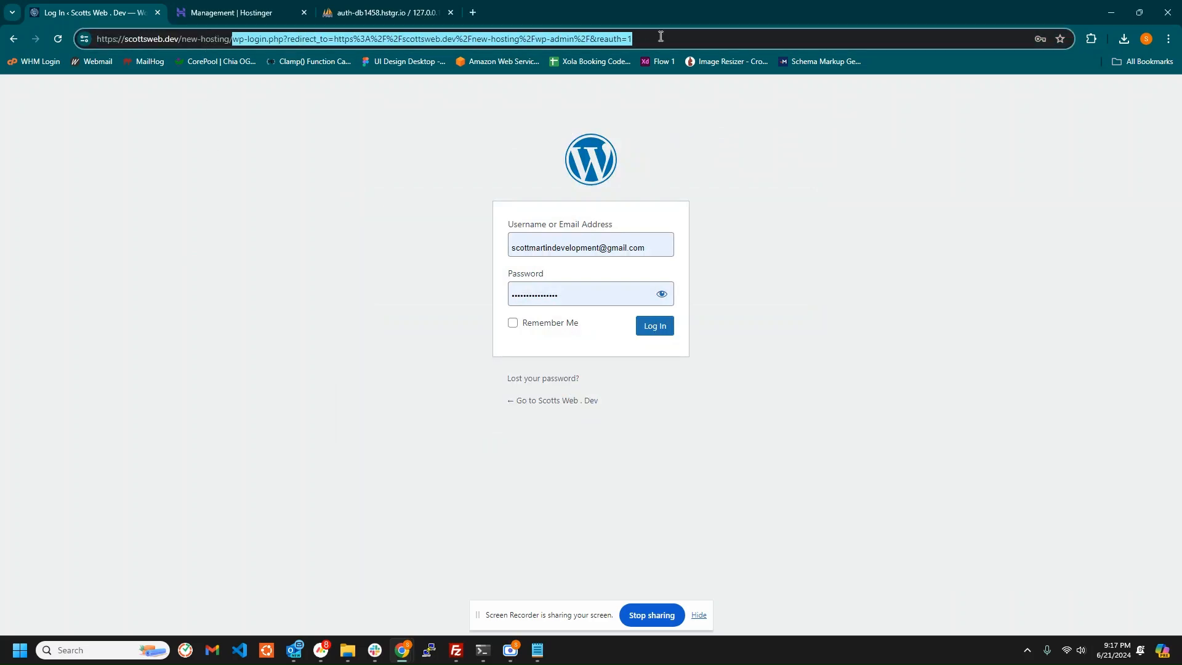
{"action": "type", "text": "wp-admin"}
{"action": "key", "text": "Return"}
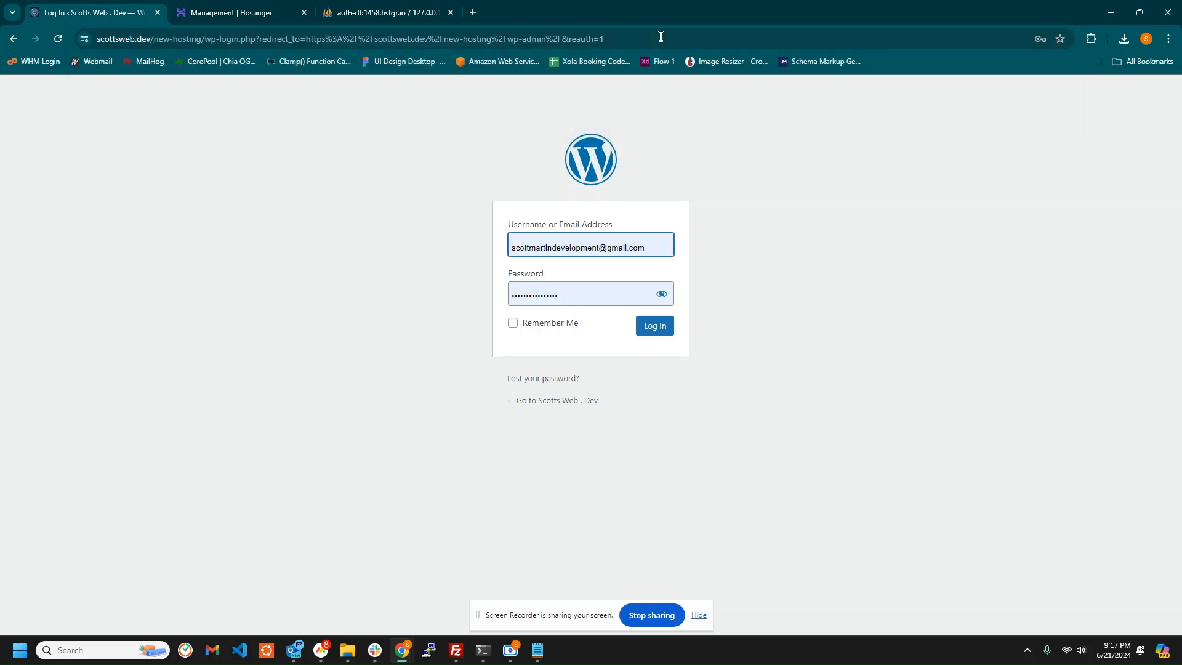
{"action": "left_click", "coordinate": [662, 328]}
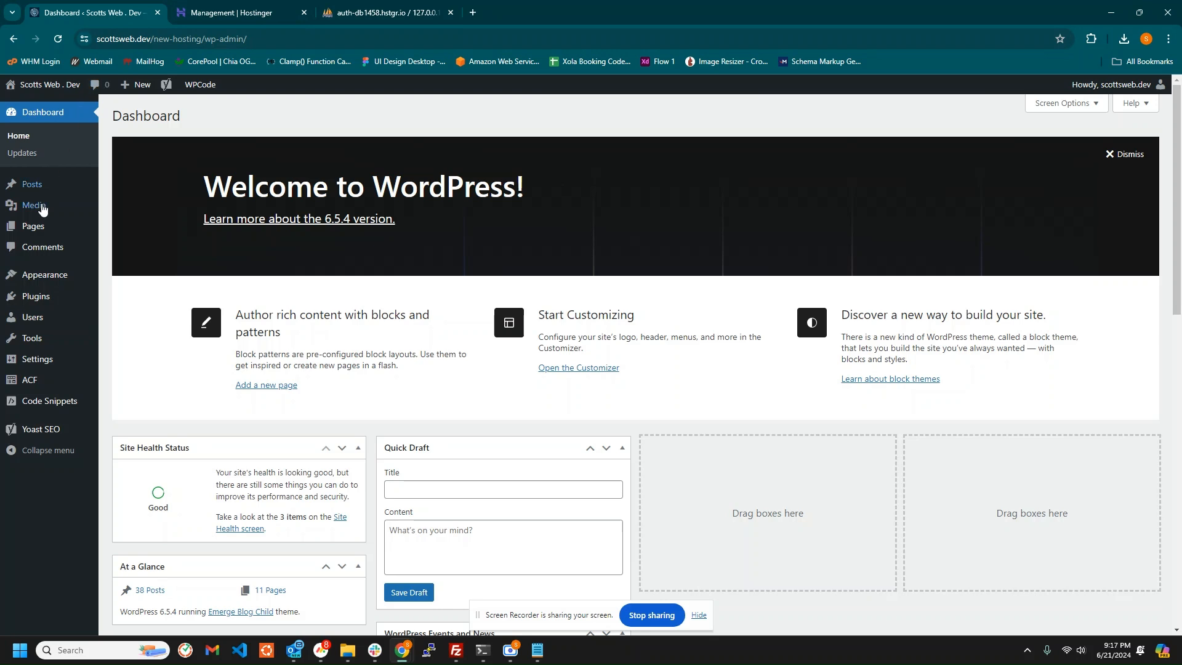
Find the Better Search Replace plugin, install and activate it, and reload the installed plugins list
{"action": "left_click", "coordinate": [44, 289]}
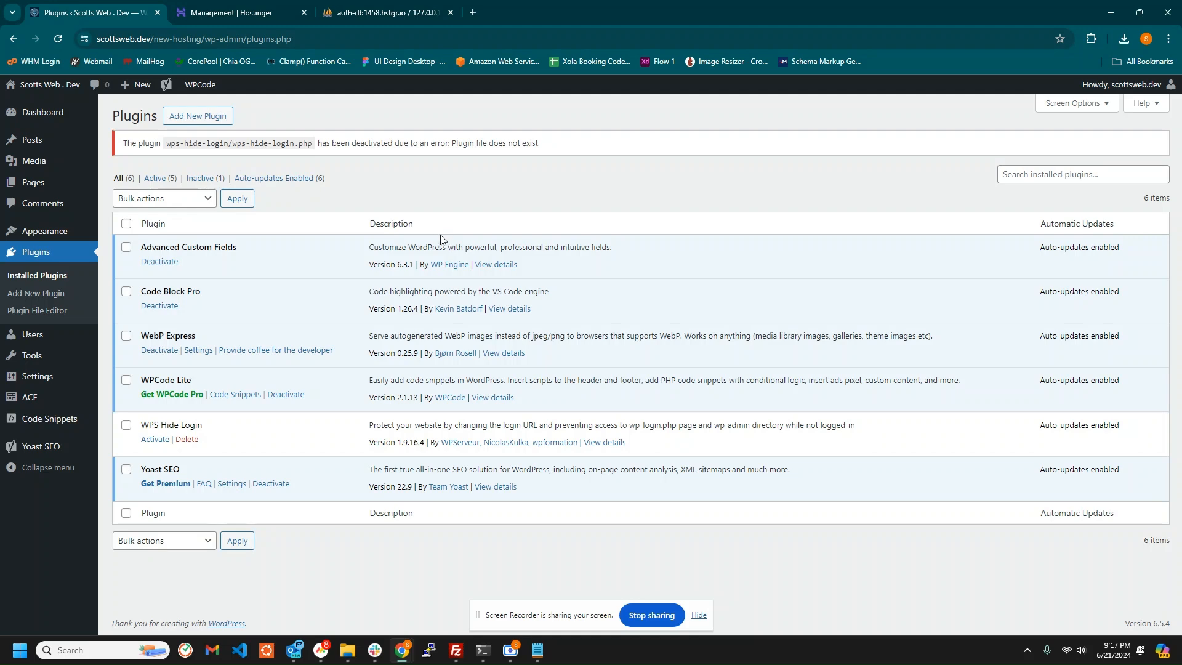
{"action": "left_click", "coordinate": [227, 118]}
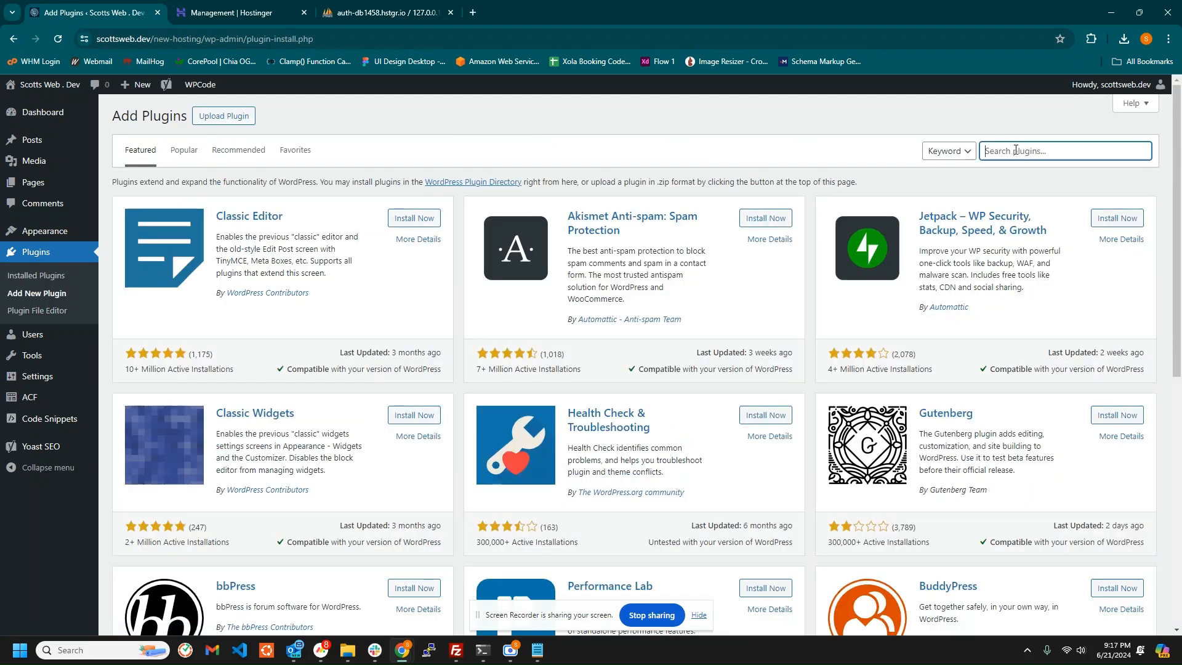
{"action": "left_click", "coordinate": [1015, 150]}
{"action": "type", "text": "better search replace"}
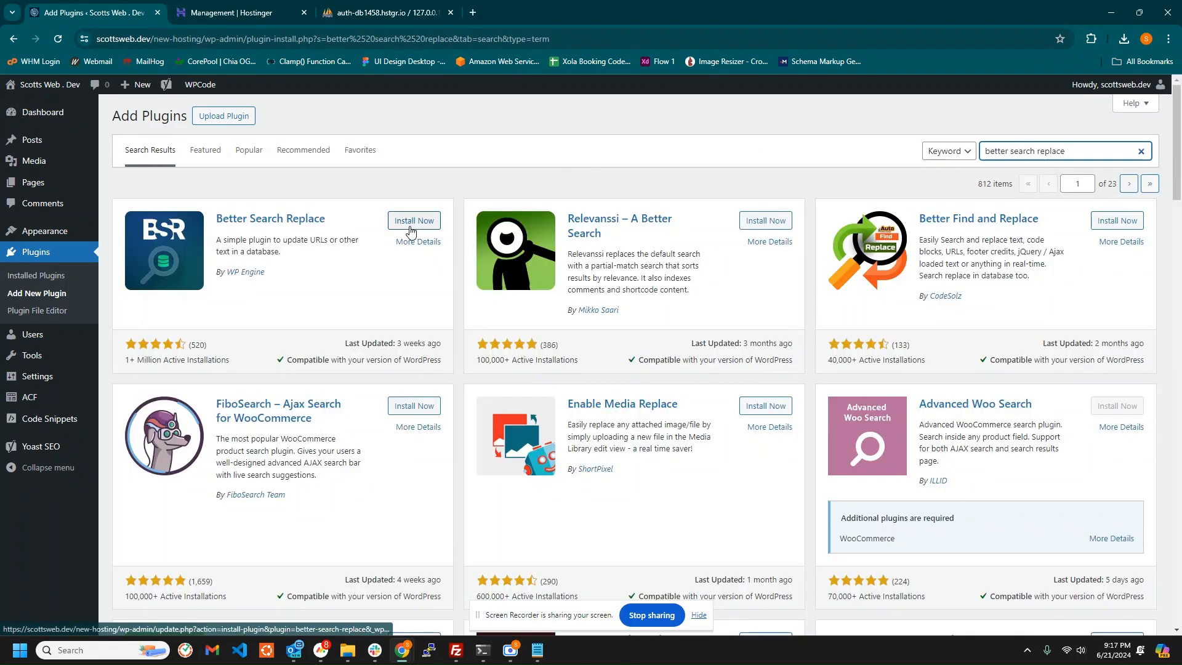
{"action": "left_click", "coordinate": [410, 228]}
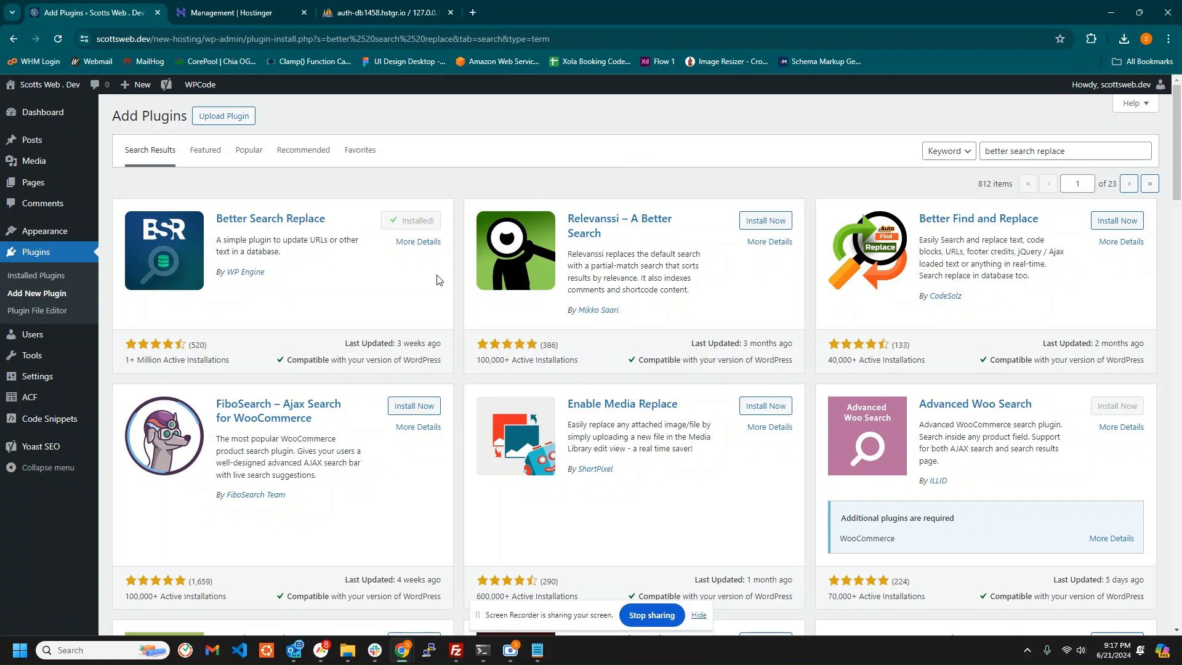
{"action": "left_click", "coordinate": [417, 228]}
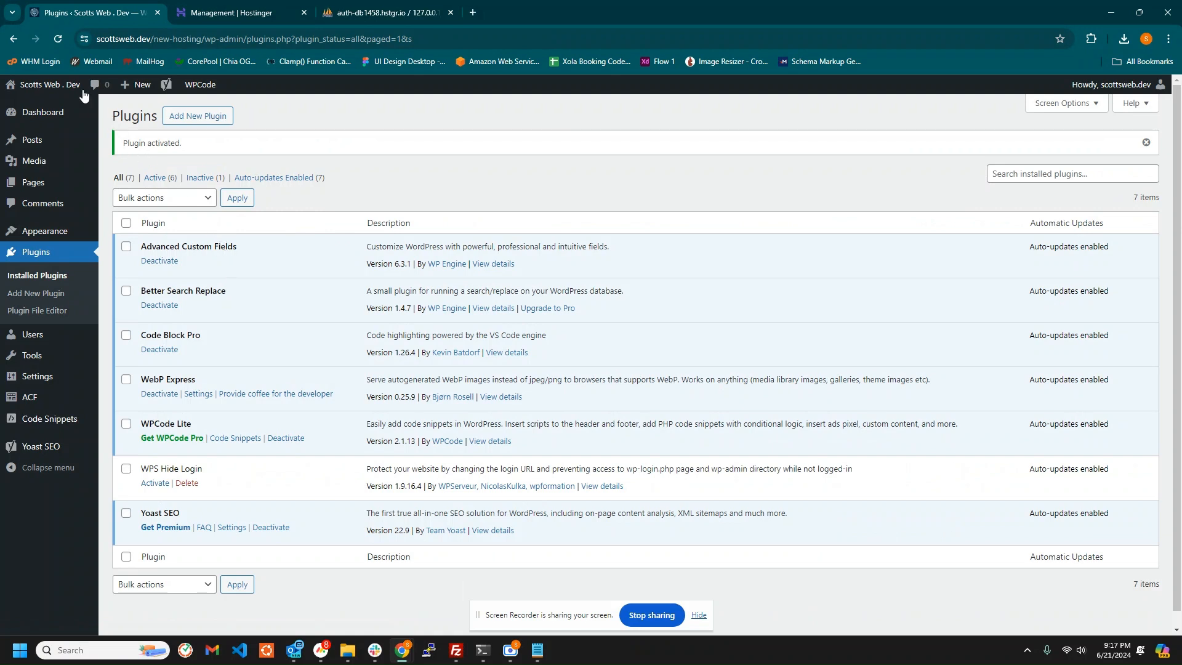
{"action": "left_click", "coordinate": [58, 40]}
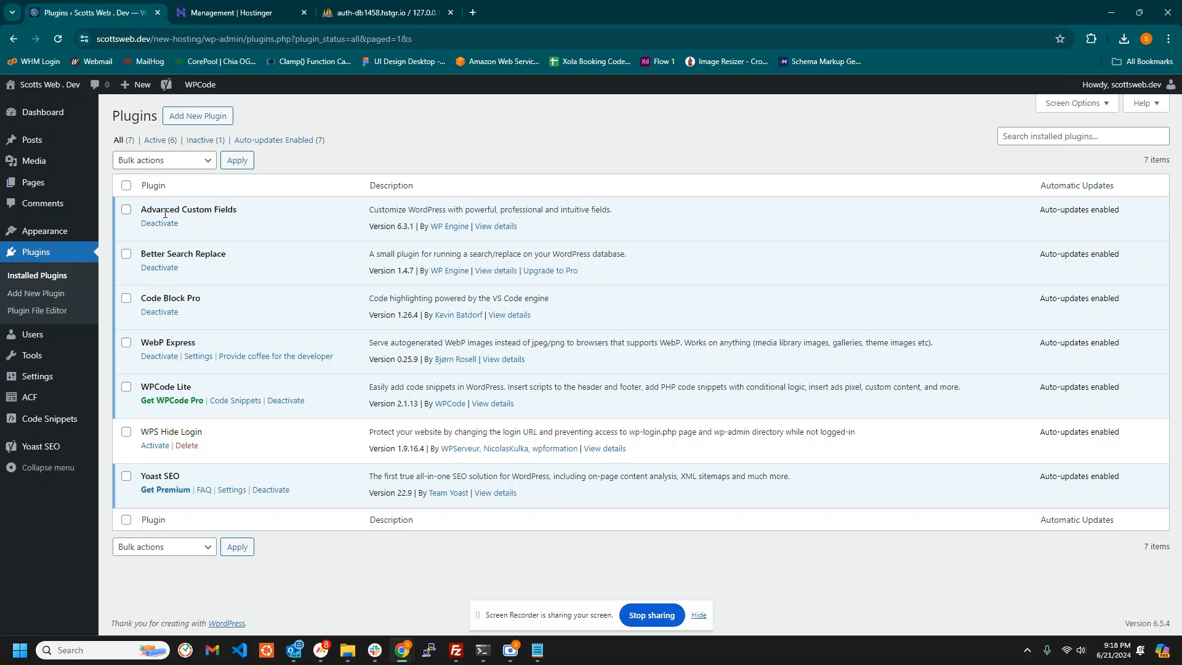
Open Better Search Replace and set it to search for scottsweb.dev and replace with scottsweb.dev/new-hosting
{"action": "mouse_move", "coordinate": [54, 395]}
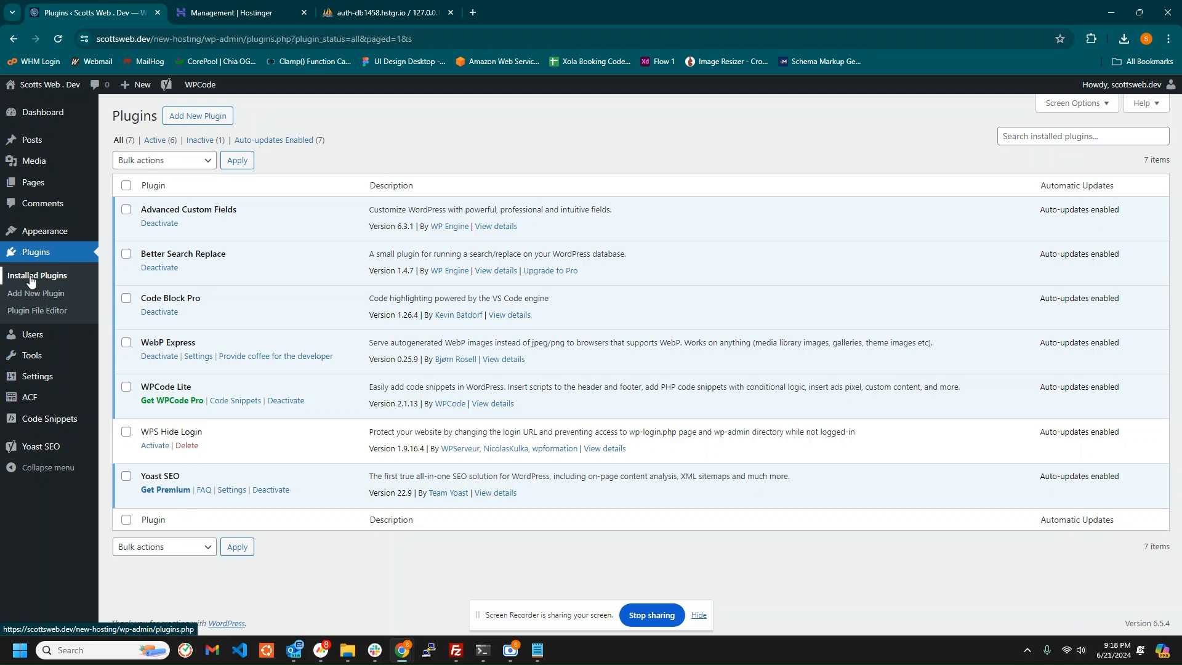
{"action": "mouse_move", "coordinate": [49, 352]}
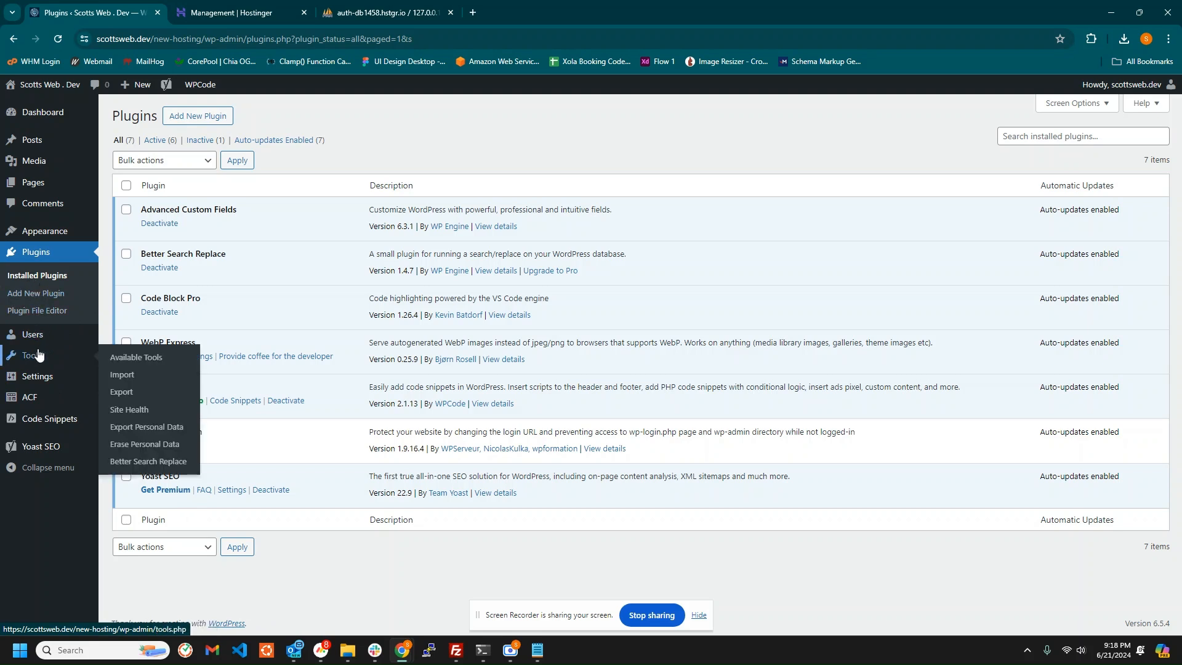
{"action": "left_click", "coordinate": [148, 462]}
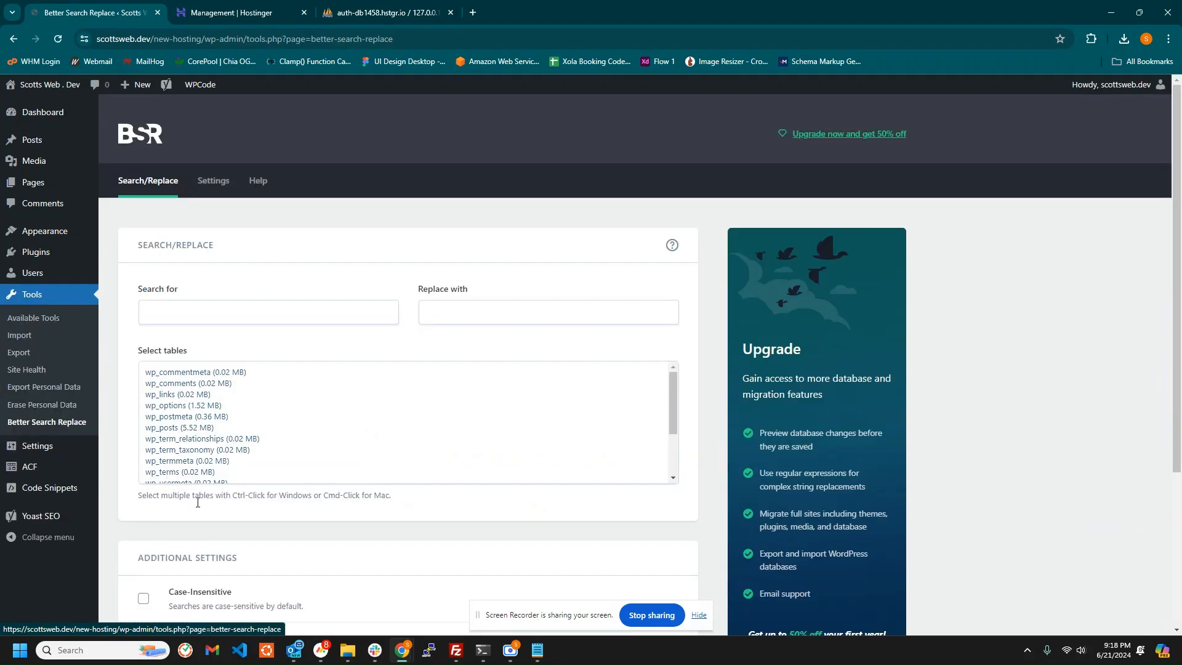
{"action": "left_click", "coordinate": [205, 311]}
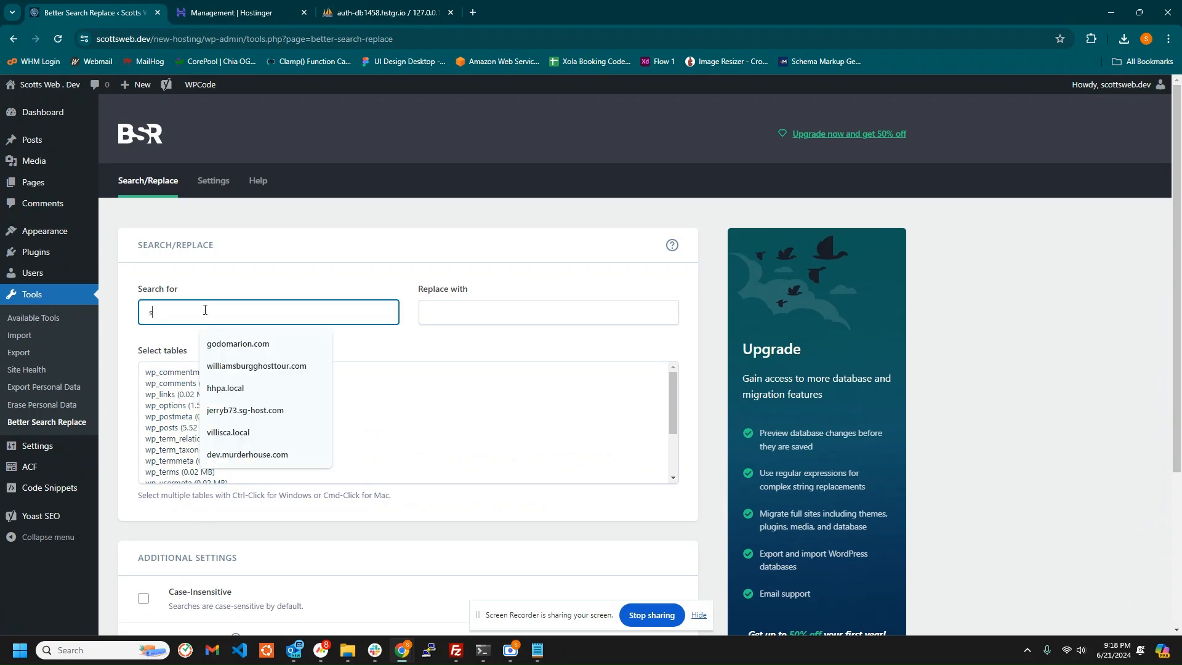
{"action": "type", "text": "scottsweb.dev"}
{"action": "key", "text": "Tab"}
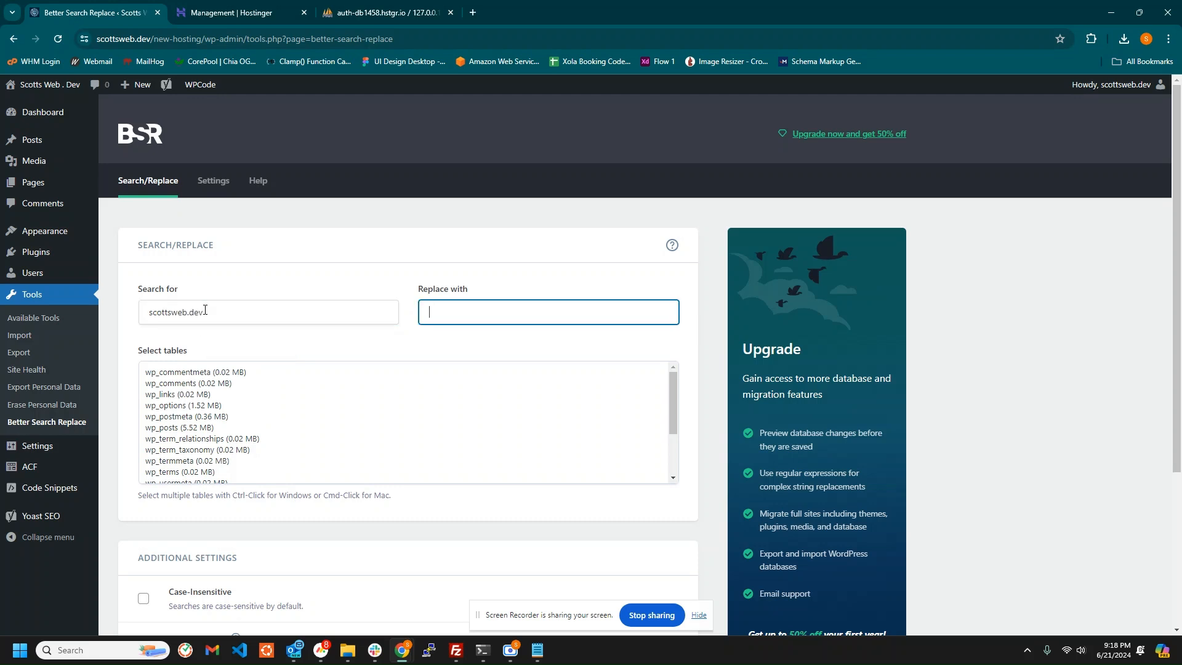
{"action": "type", "text": "scottsweb."}
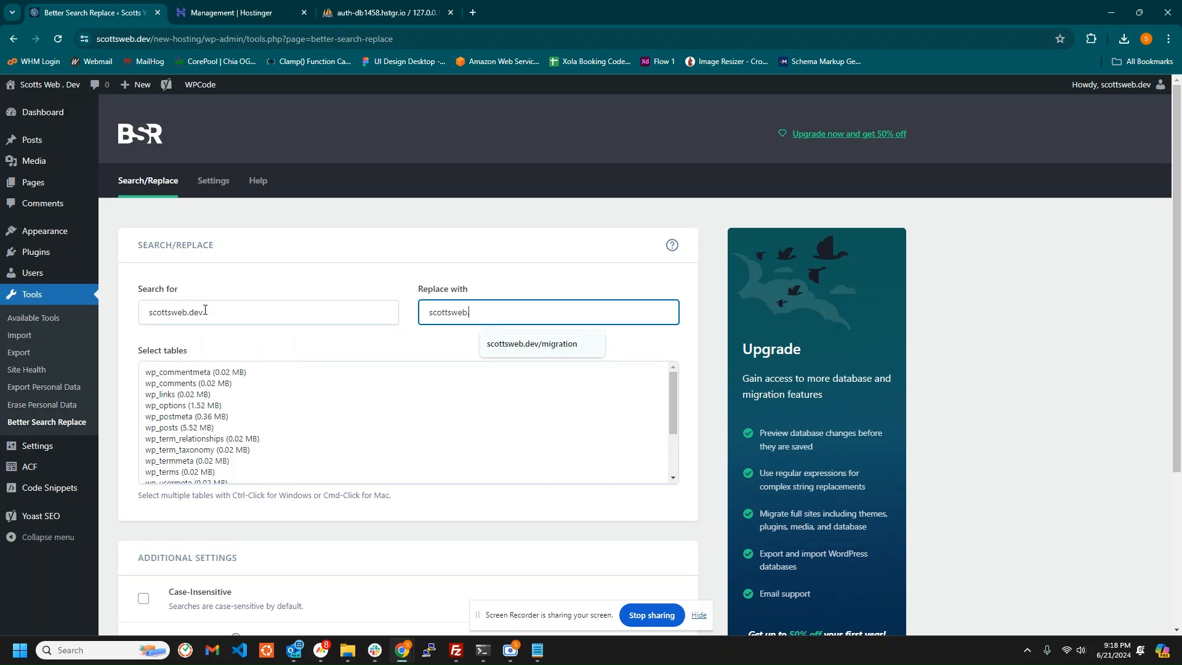
{"action": "type", "text": "dev/new-hosting"}
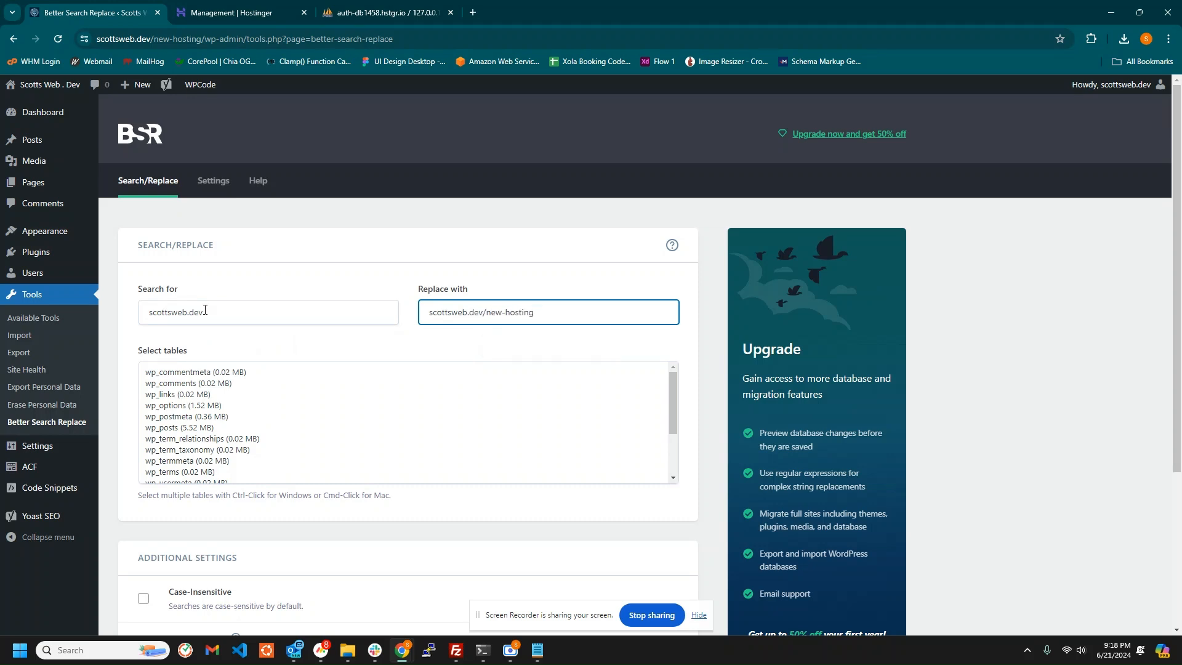
{"action": "left_click", "coordinate": [246, 354]}
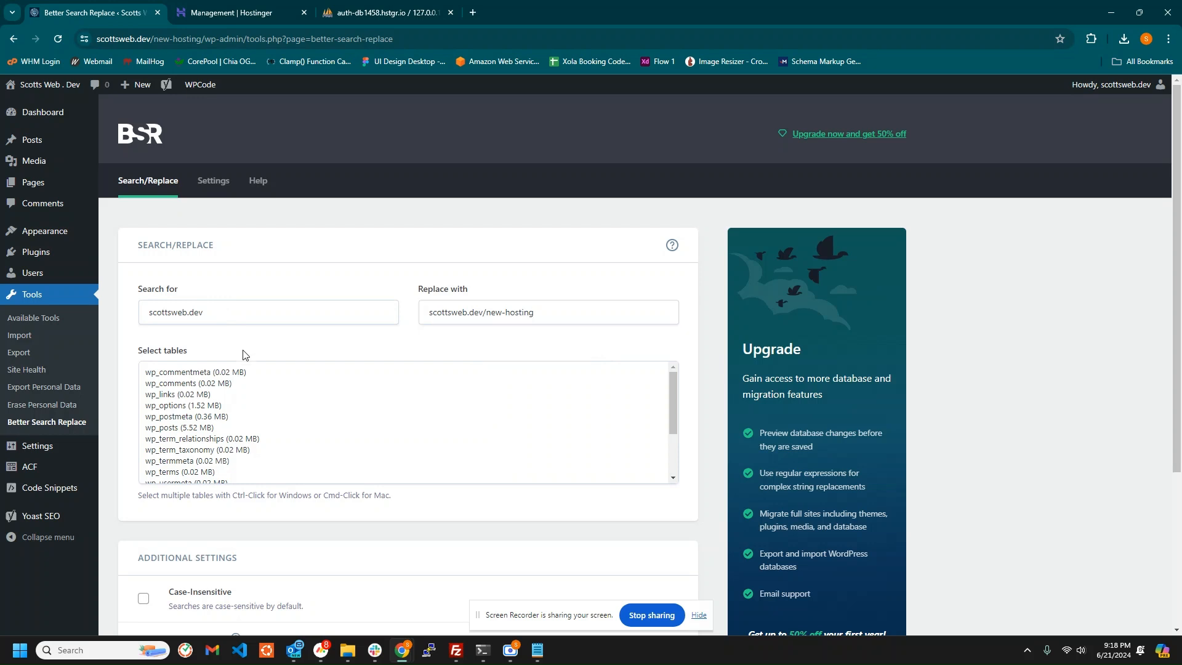
Run the search/replace on wp_commentmeta with Case-Insensitive and Replace GUIDs enabled and the dry run turned off
{"action": "left_click", "coordinate": [225, 376]}
{"action": "scroll", "coordinate": [285, 345], "scroll_direction": "down", "scroll_amount": 3}
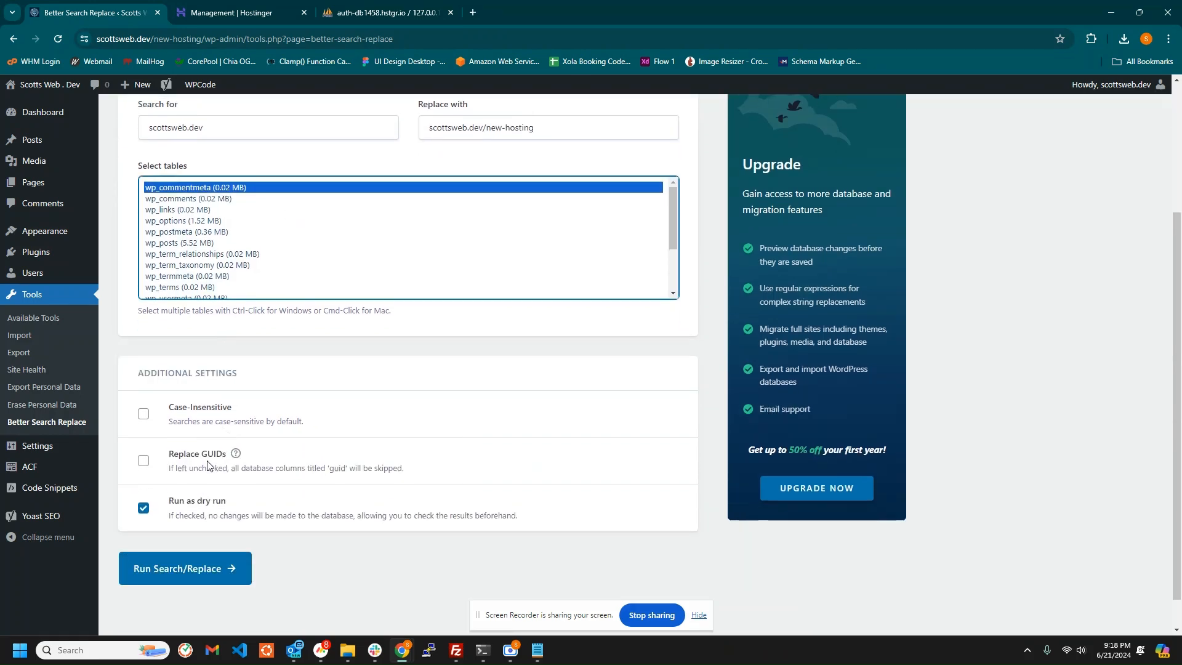
{"action": "scroll", "coordinate": [195, 479], "scroll_direction": "up", "scroll_amount": 1}
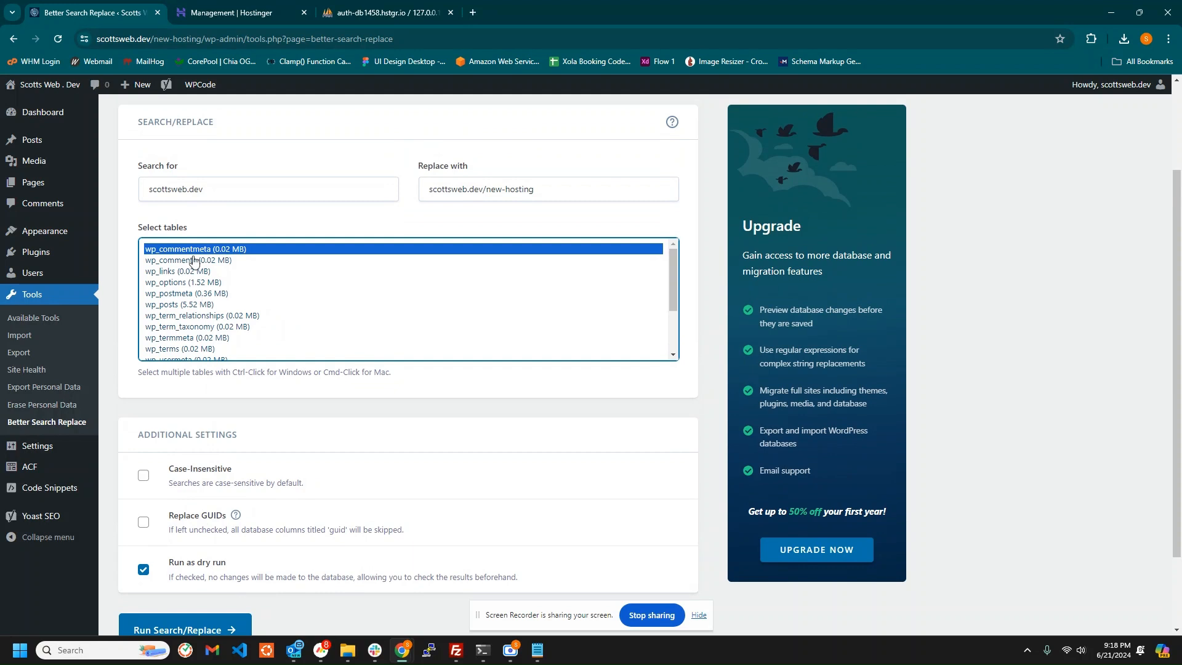
{"action": "scroll", "coordinate": [197, 354], "scroll_direction": "down", "scroll_amount": 2}
{"action": "scroll", "coordinate": [197, 348], "scroll_direction": "up", "scroll_amount": 2}
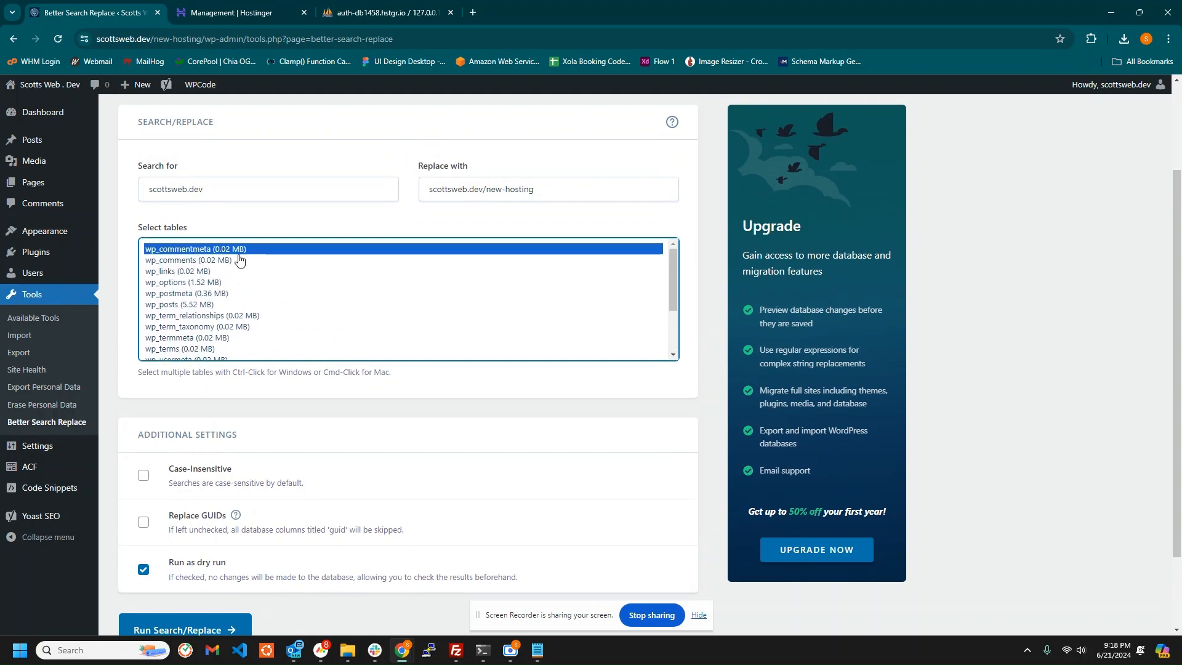
{"action": "left_click", "coordinate": [143, 478]}
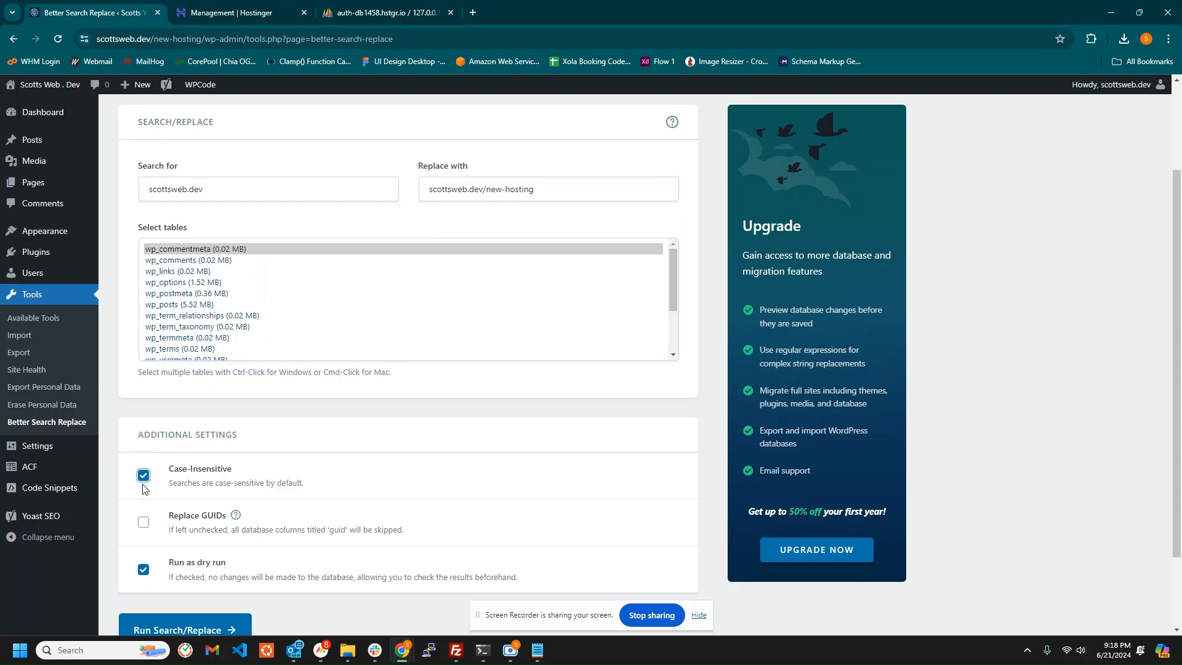
{"action": "left_click", "coordinate": [144, 523]}
{"action": "left_click", "coordinate": [144, 574]}
{"action": "left_click", "coordinate": [194, 627]}
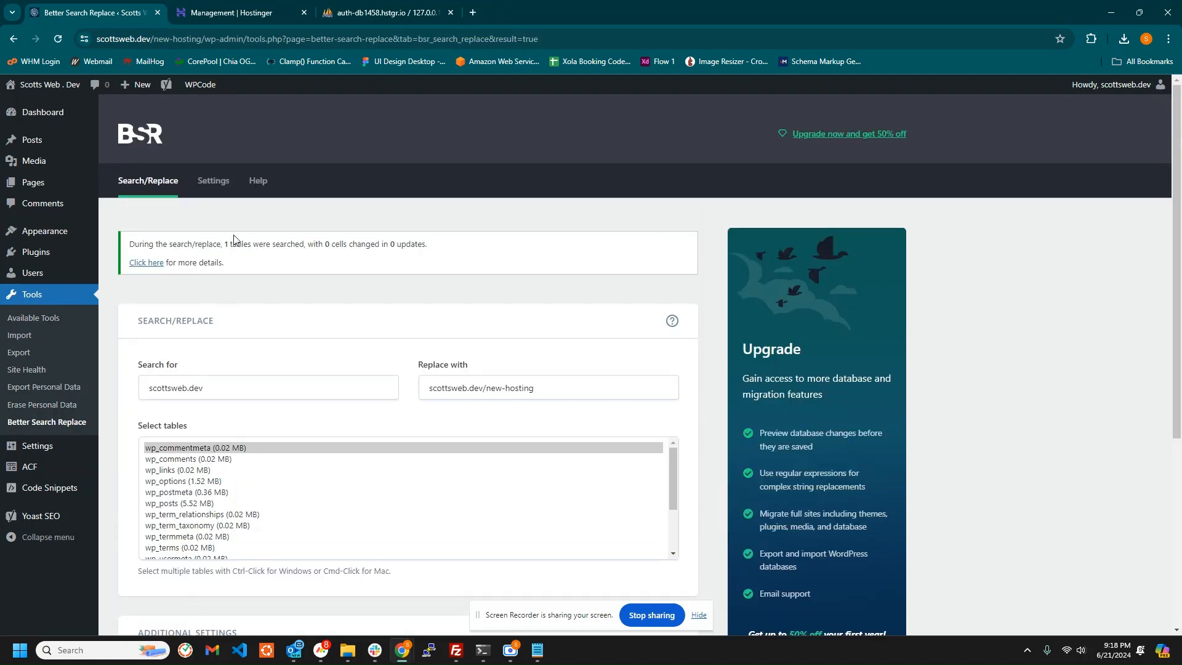
Run the search/replace on the wp_comments and wp_links tables with the dry run turned off
{"action": "left_click", "coordinate": [183, 461]}
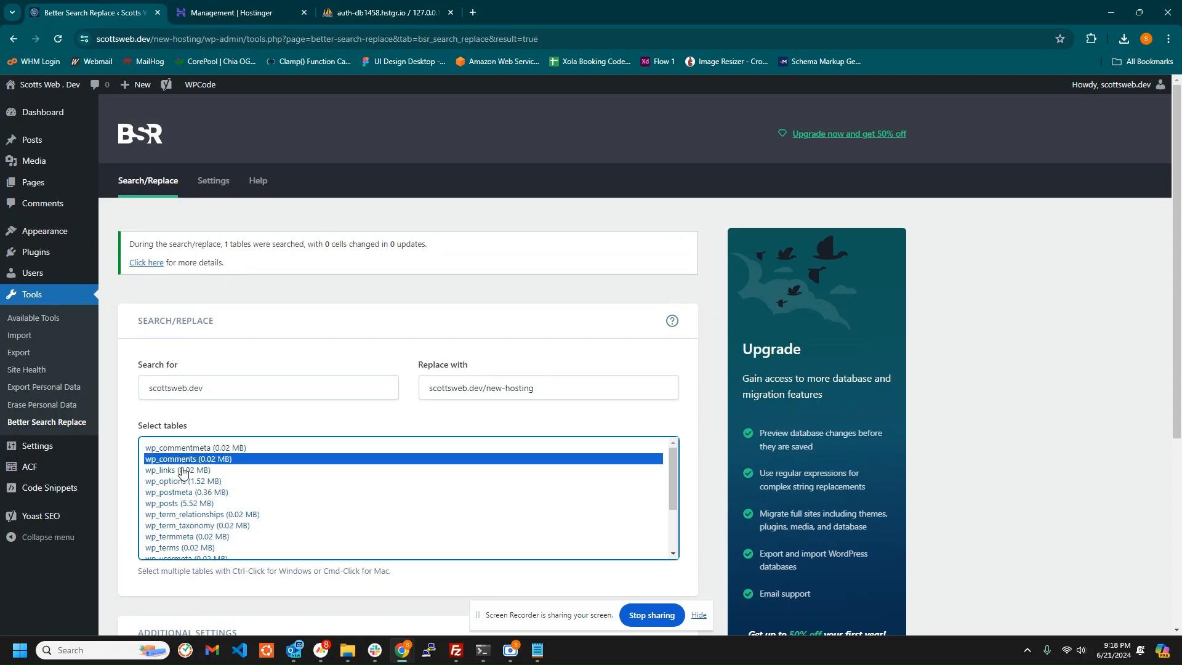
{"action": "left_click", "coordinate": [183, 472], "text": "ctrl"}
{"action": "scroll", "coordinate": [148, 431], "scroll_direction": "down", "scroll_amount": 2}
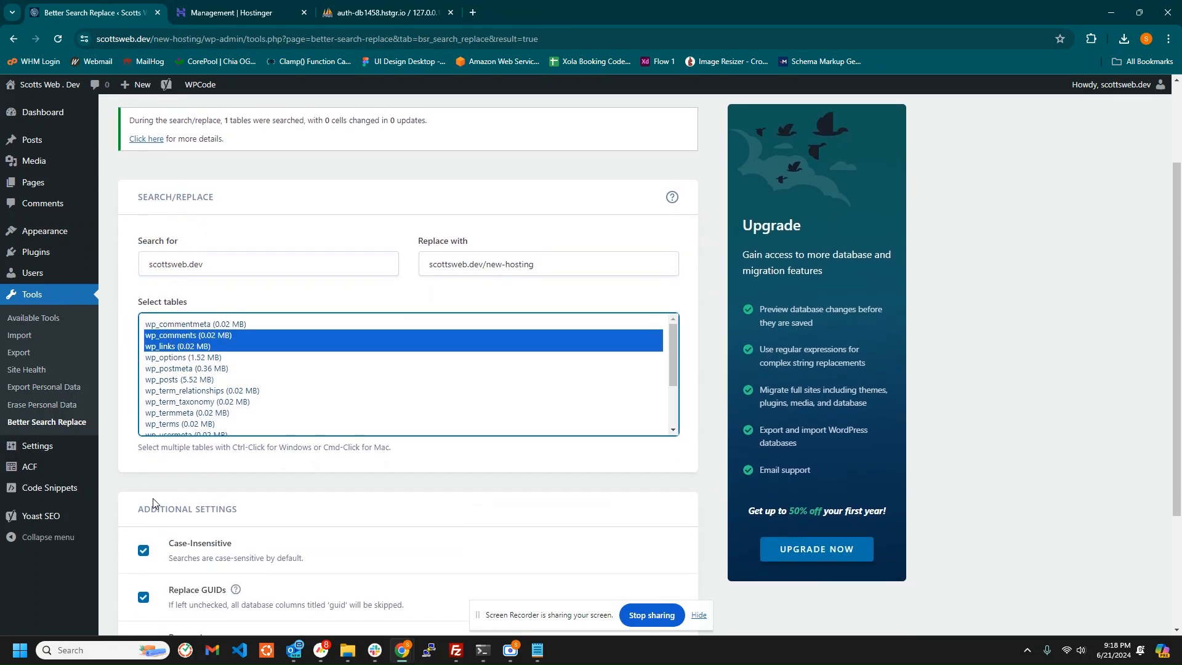
{"action": "scroll", "coordinate": [152, 497], "scroll_direction": "down", "scroll_amount": 2}
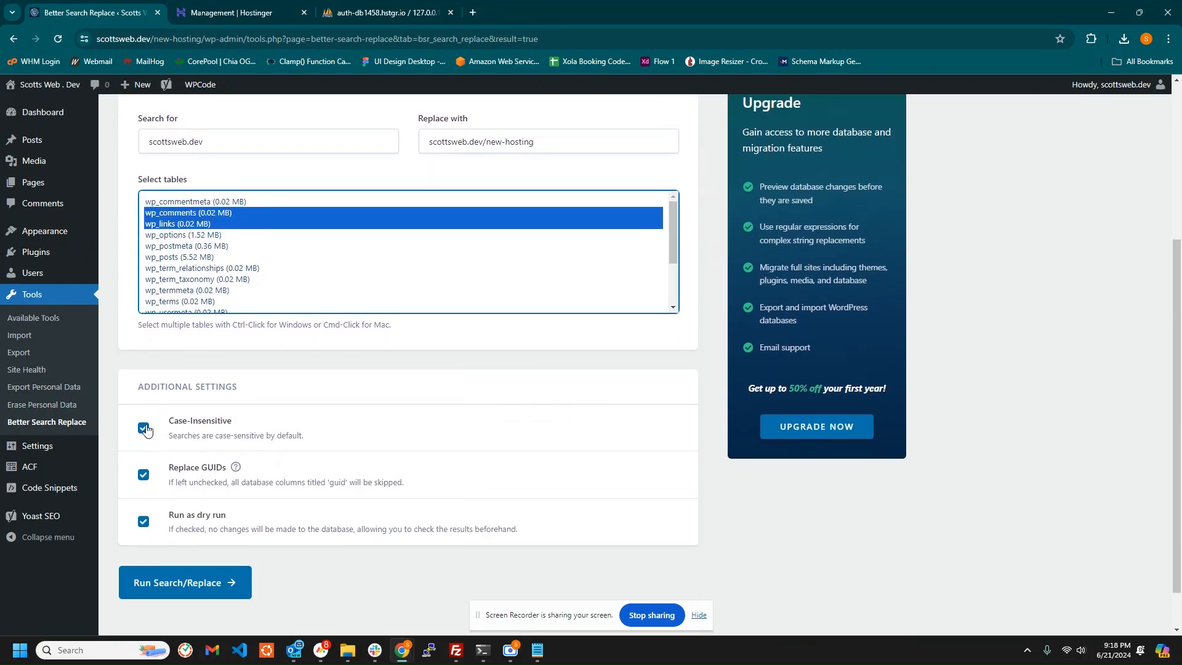
{"action": "left_click", "coordinate": [143, 522]}
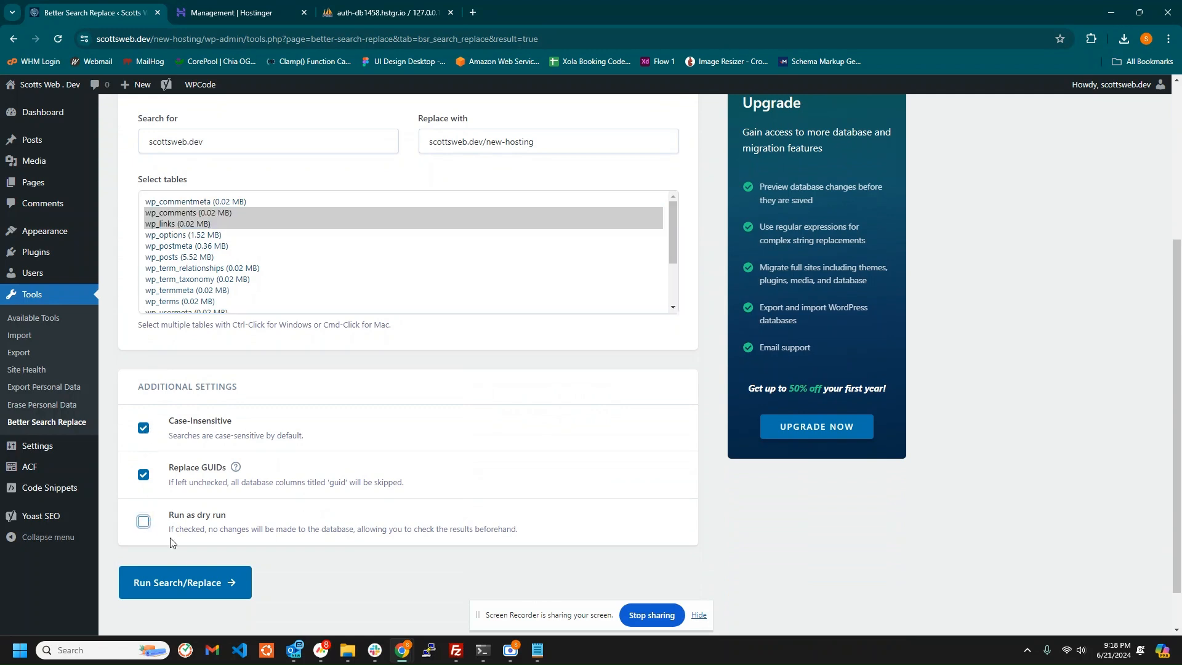
{"action": "left_click", "coordinate": [197, 584]}
Run the search/replace as a dry run on wp_options, wp_postmeta and wp_posts with Case-Insensitive and Replace GUIDs turned off
{"action": "left_click", "coordinate": [169, 480]}
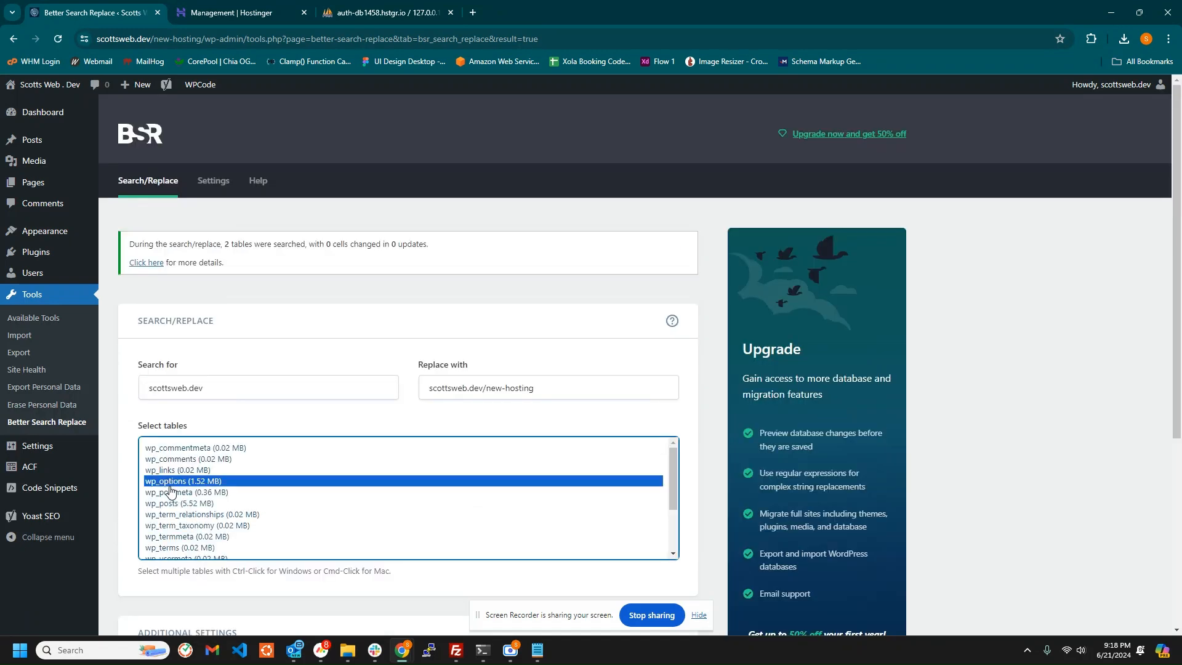
{"action": "left_click", "coordinate": [172, 514], "text": "shift"}
{"action": "left_click", "coordinate": [167, 503]}
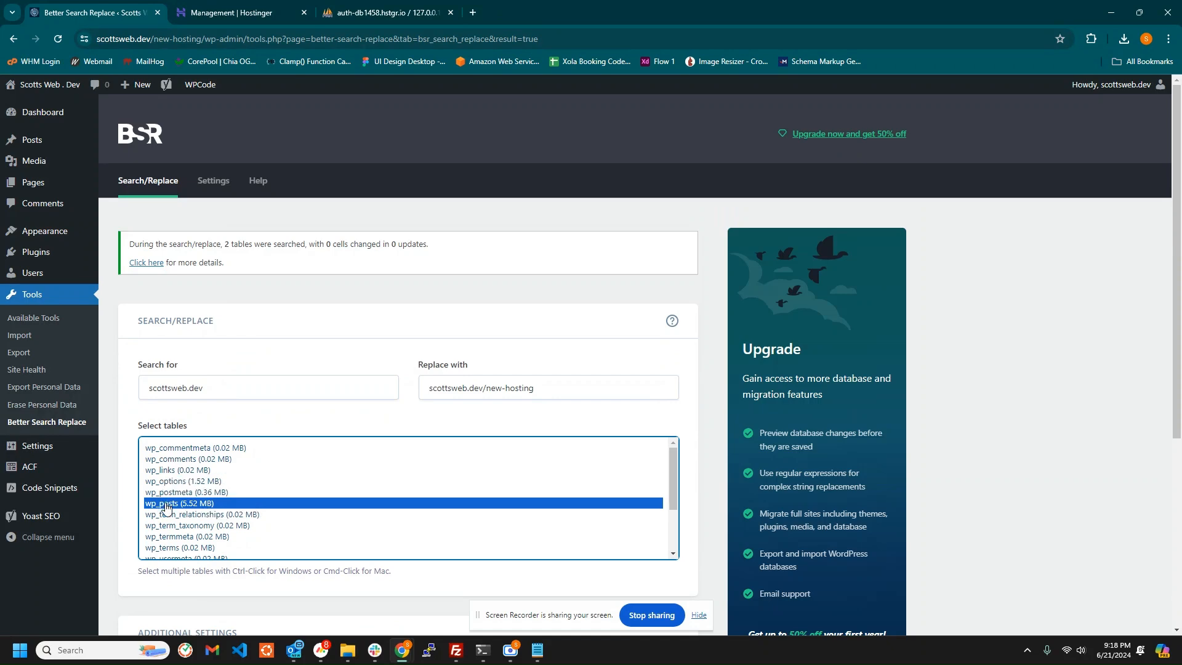
{"action": "left_click", "coordinate": [170, 482], "text": "shift"}
{"action": "scroll", "coordinate": [142, 498], "scroll_direction": "down", "scroll_amount": 5}
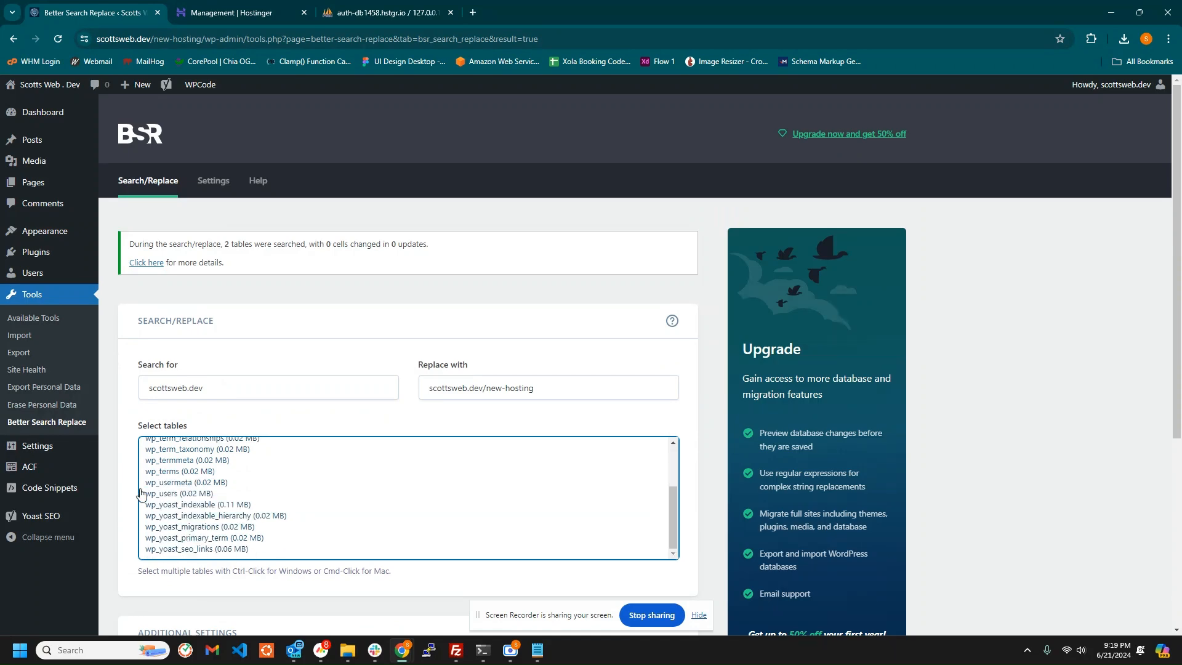
{"action": "scroll", "coordinate": [136, 505], "scroll_direction": "down", "scroll_amount": 1}
{"action": "left_click", "coordinate": [143, 427]}
{"action": "left_click", "coordinate": [171, 575]}
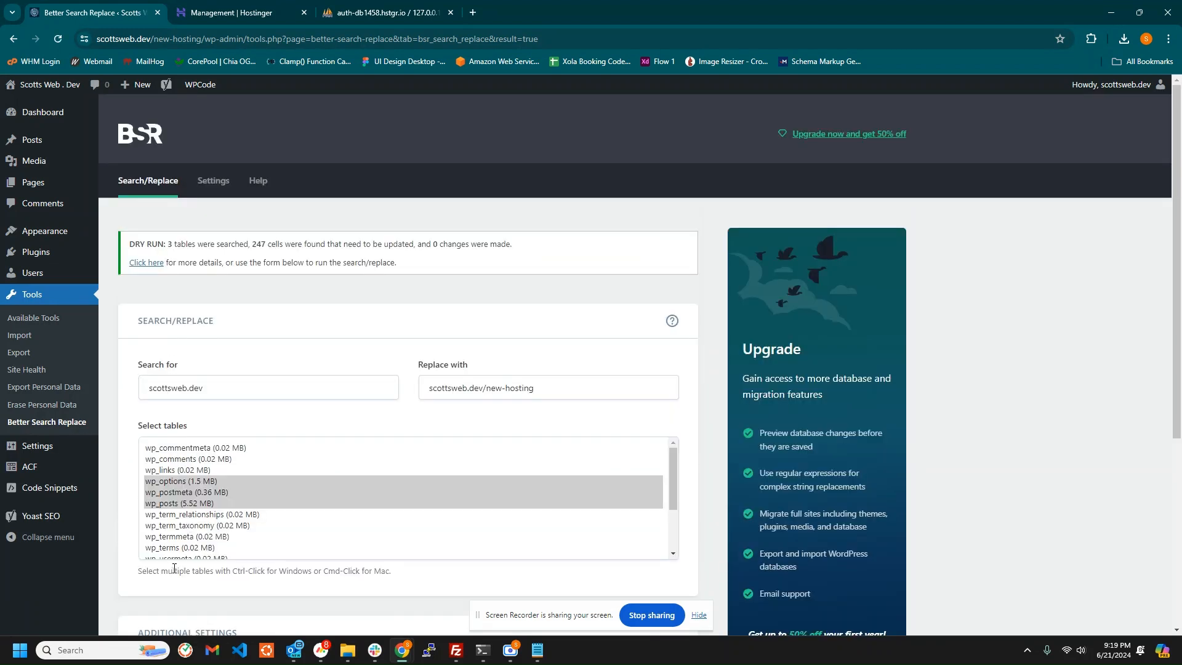
Run the search/replace on wp_term_relationships through wp_terms with Case-Insensitive and Replace GUIDs enabled and the dry run turned off
{"action": "scroll", "coordinate": [129, 437], "scroll_direction": "down", "scroll_amount": 2}
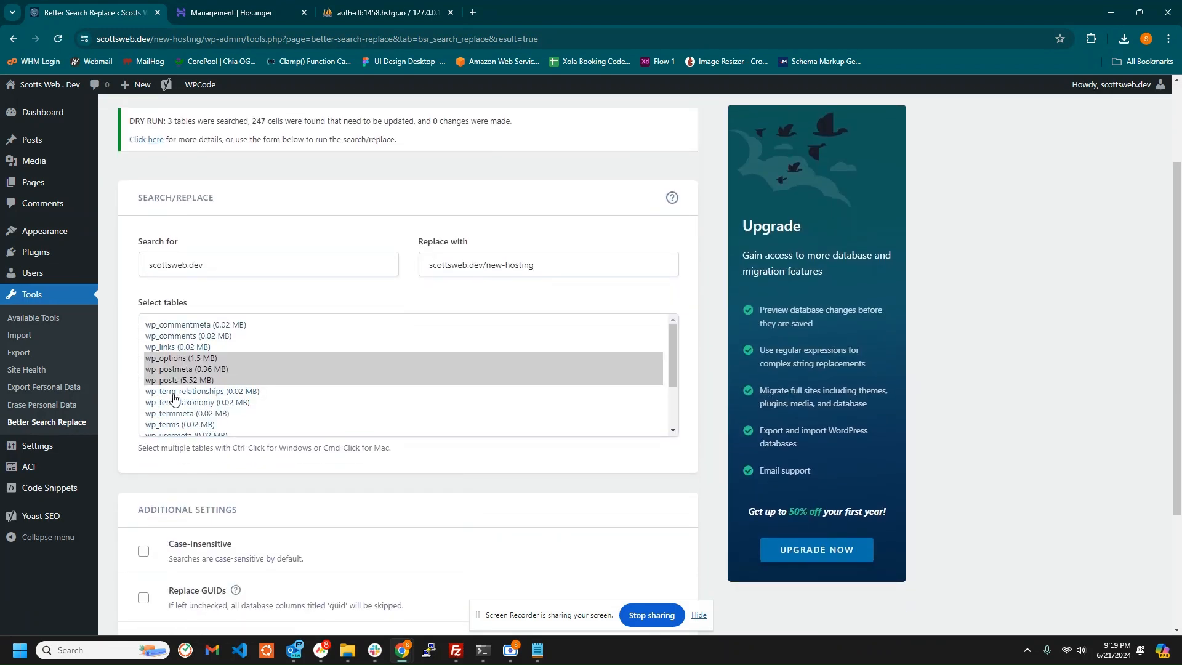
{"action": "left_click", "coordinate": [172, 393]}
{"action": "left_click", "coordinate": [174, 424], "text": "shift"}
{"action": "scroll", "coordinate": [146, 428], "scroll_direction": "down", "scroll_amount": 2}
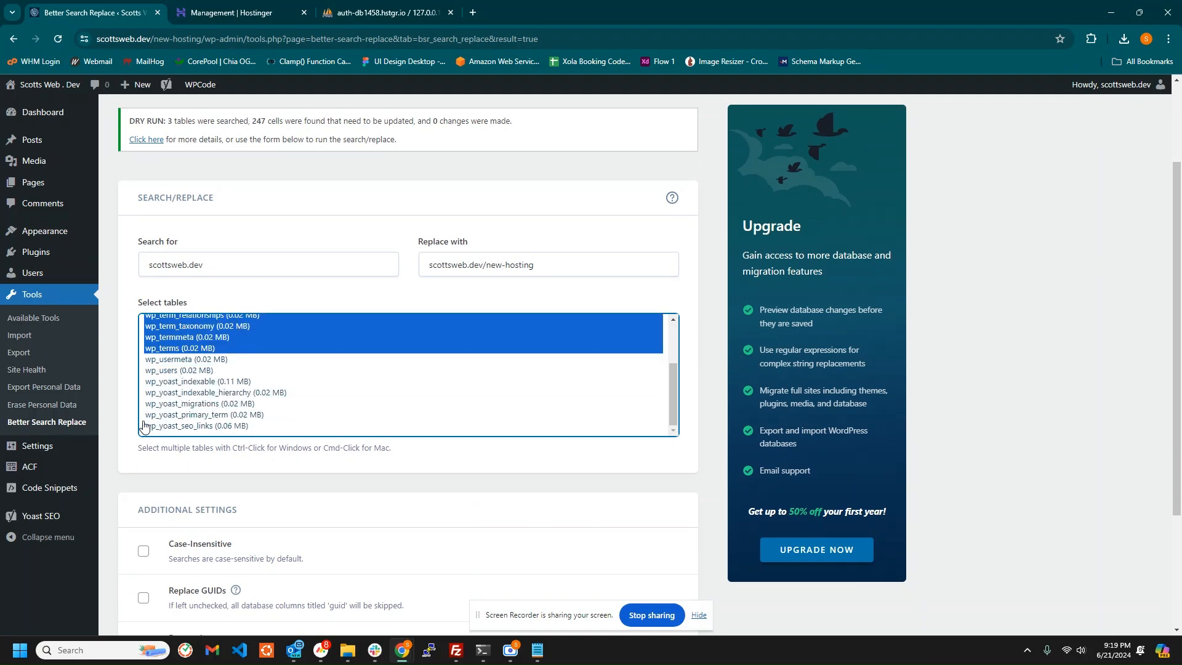
{"action": "scroll", "coordinate": [152, 449], "scroll_direction": "down", "scroll_amount": 2}
{"action": "left_click", "coordinate": [143, 428]}
{"action": "left_click", "coordinate": [144, 474]}
{"action": "left_click", "coordinate": [143, 523]}
{"action": "left_click", "coordinate": [158, 579]}
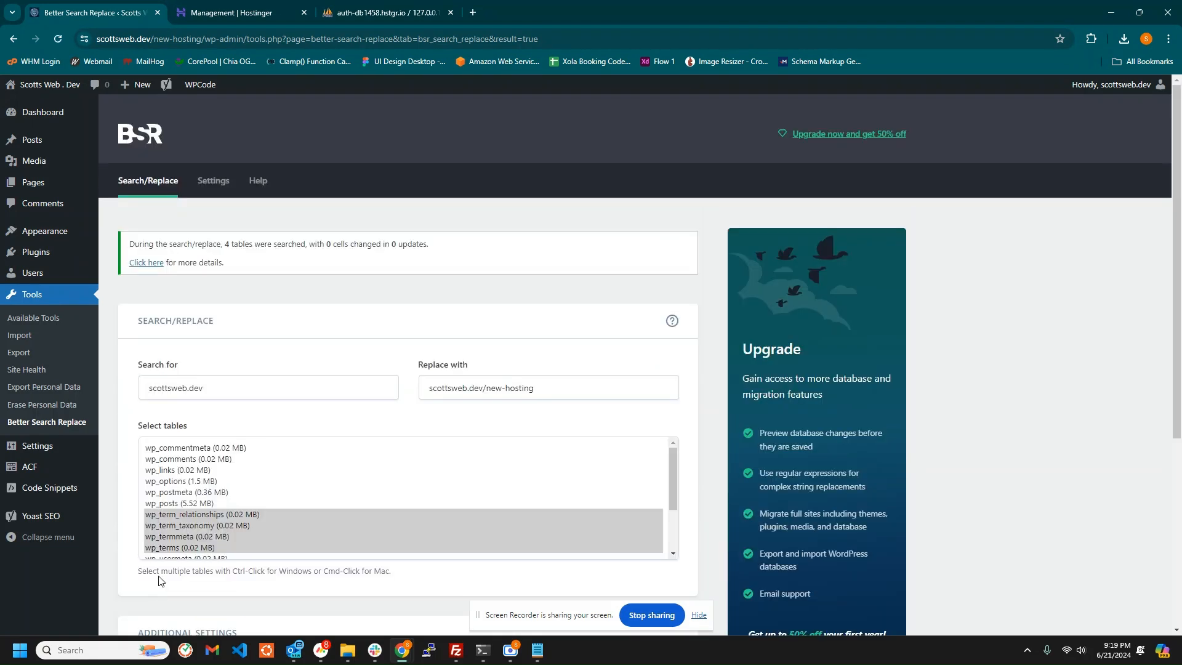
Run a dry run on wp_usermeta, wp_users, wp_yoast_indexable and wp_yoast_indexable_hierarchy with Case-Insensitive and Replace GUIDs turned off
{"action": "scroll", "coordinate": [165, 542], "scroll_direction": "down", "scroll_amount": 3}
{"action": "left_click", "coordinate": [176, 484]}
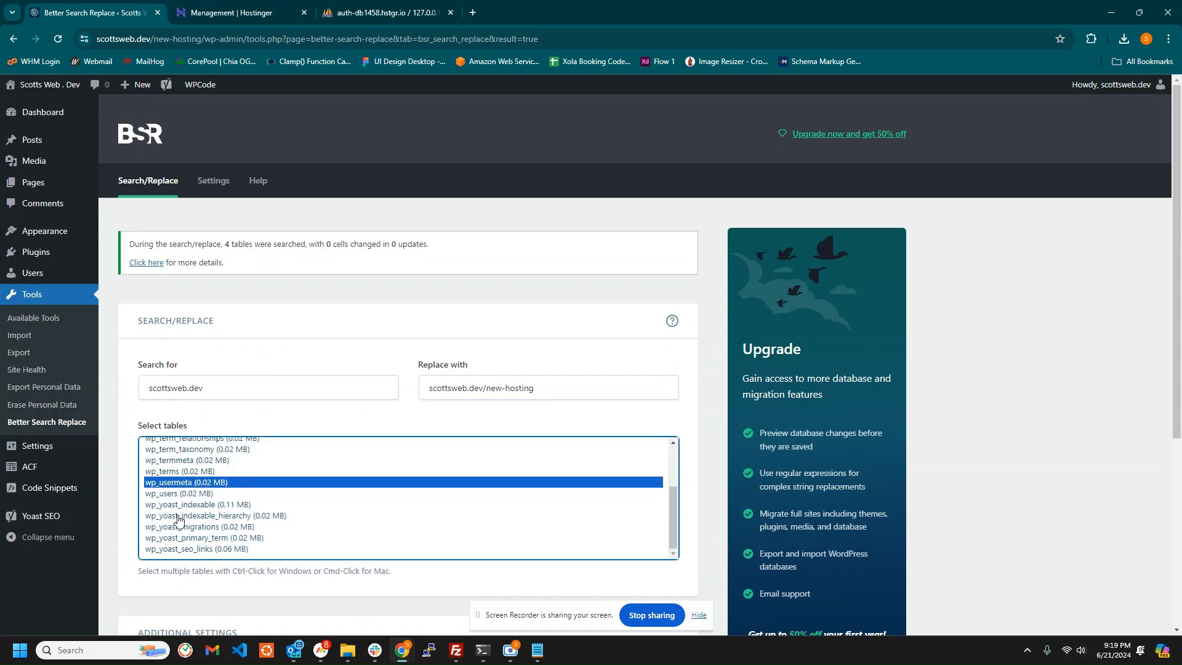
{"action": "left_click", "coordinate": [178, 519], "text": "shift"}
{"action": "scroll", "coordinate": [133, 504], "scroll_direction": "down", "scroll_amount": 2}
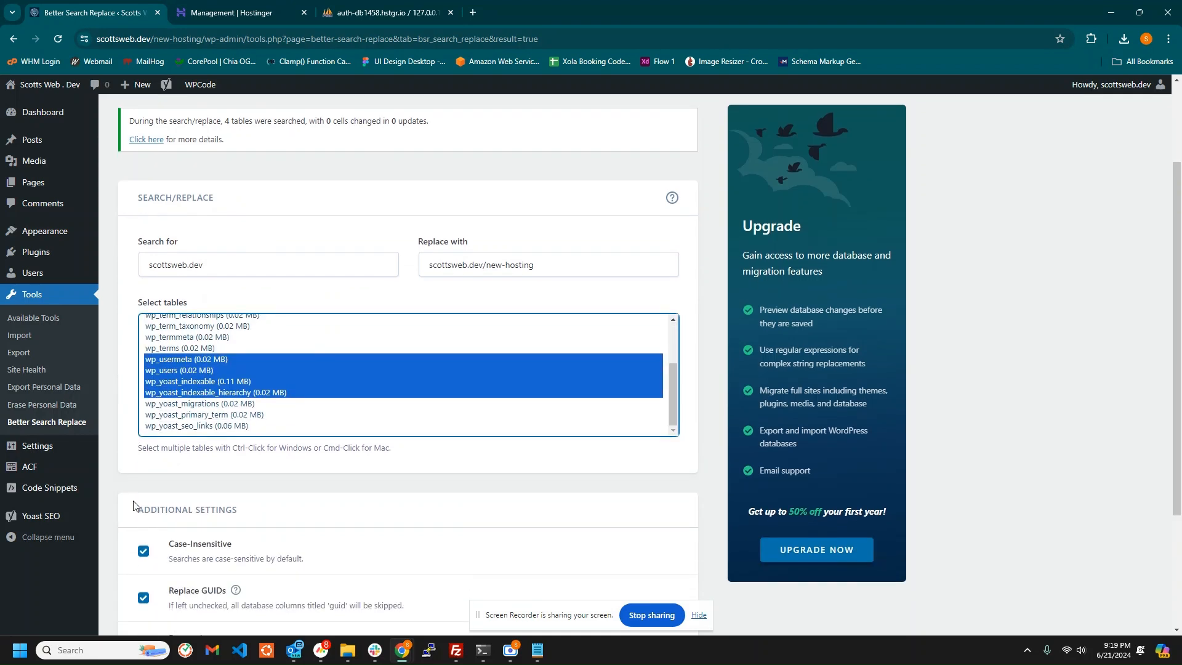
{"action": "left_click", "coordinate": [143, 552]}
{"action": "scroll", "coordinate": [143, 530], "scroll_direction": "down", "scroll_amount": 2}
{"action": "left_click", "coordinate": [143, 474]}
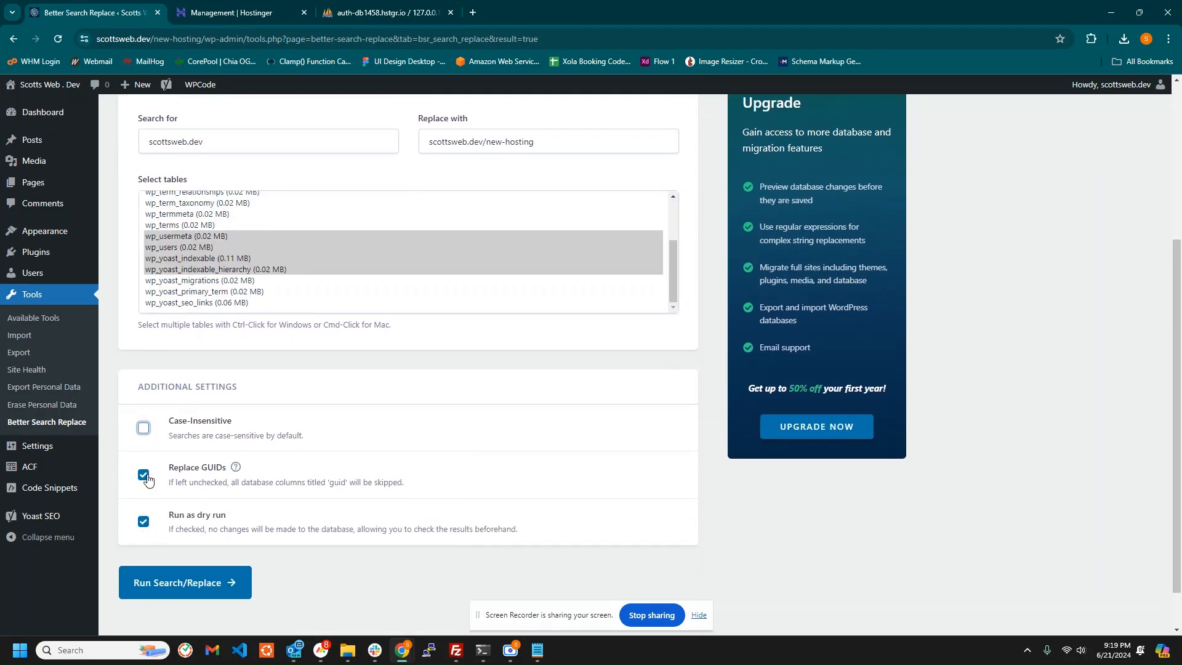
{"action": "left_click", "coordinate": [172, 580]}
Run the search/replace on wp_yoast_migrations, wp_yoast_primary_term and wp_yoast_seo_links with Case-Insensitive and Replace GUIDs enabled and the dry run turned off
{"action": "scroll", "coordinate": [172, 564], "scroll_direction": "down", "scroll_amount": 3}
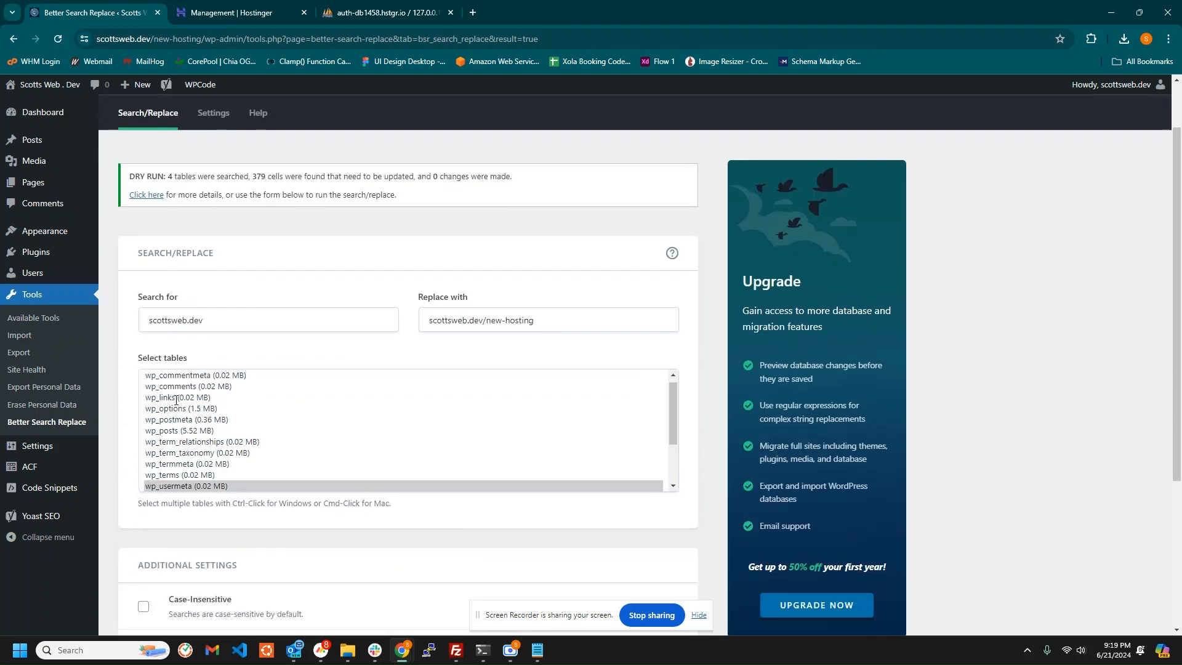
{"action": "scroll", "coordinate": [188, 390], "scroll_direction": "down", "scroll_amount": 2}
{"action": "left_click", "coordinate": [182, 404]}
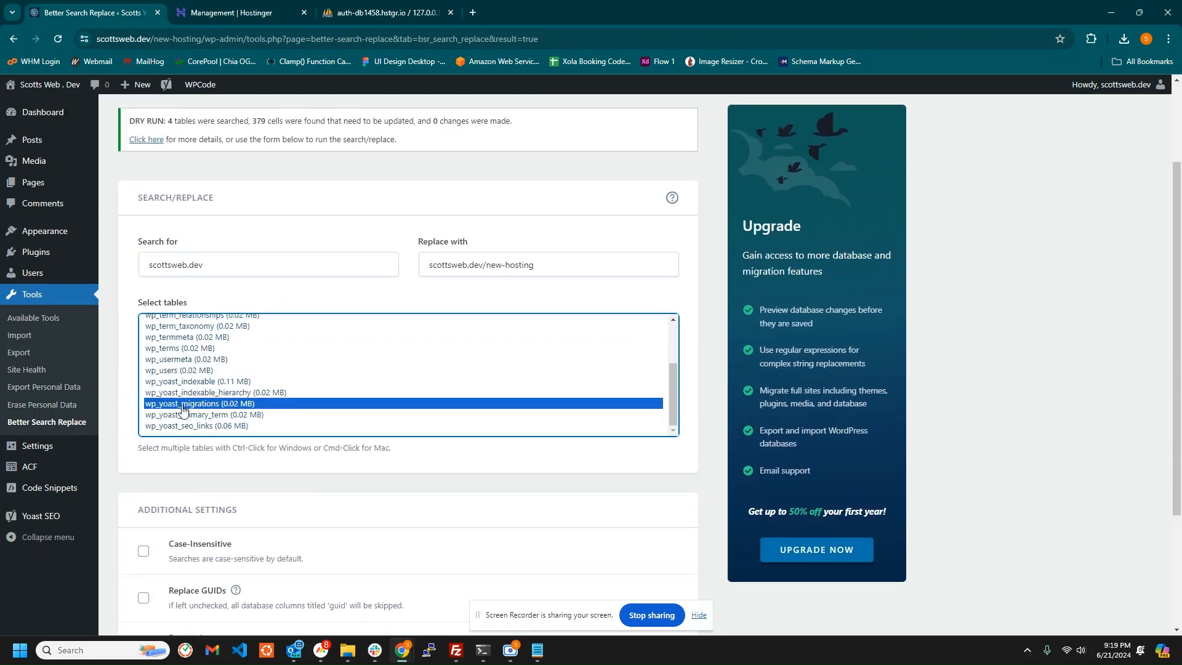
{"action": "left_click", "coordinate": [178, 431], "text": "shift"}
{"action": "scroll", "coordinate": [141, 471], "scroll_direction": "down", "scroll_amount": 2}
{"action": "left_click", "coordinate": [143, 428]}
{"action": "left_click", "coordinate": [143, 475]}
{"action": "left_click", "coordinate": [144, 522]}
{"action": "left_click", "coordinate": [160, 581]}
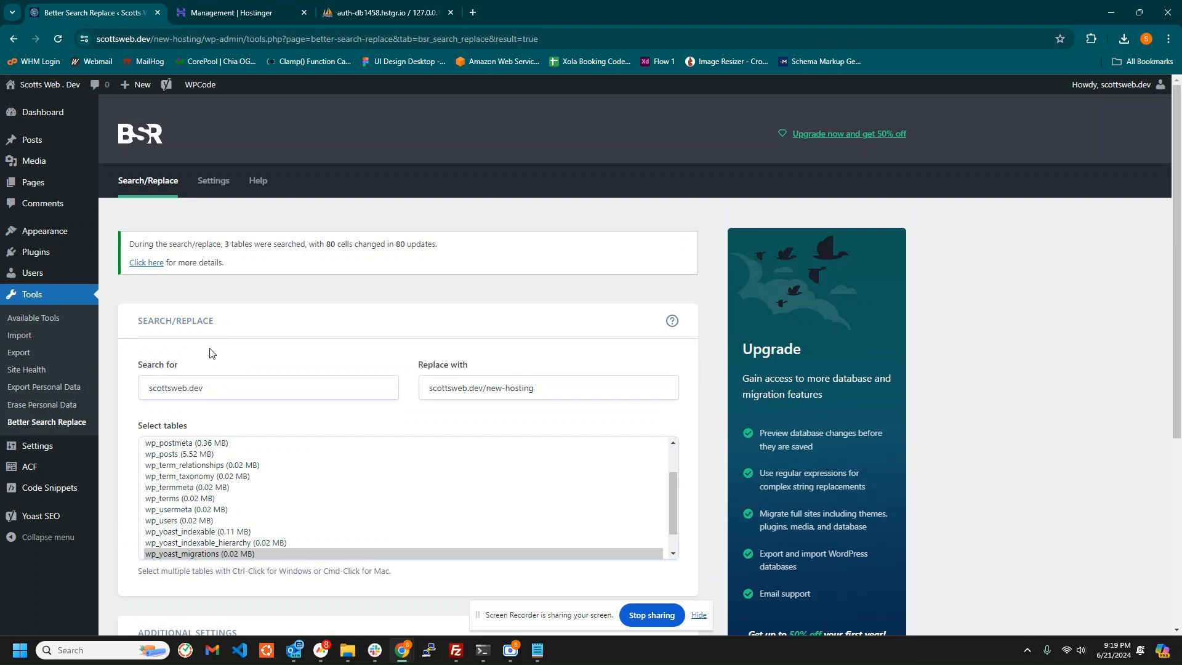
Open the migrated site's front page in a new tab and look over its posts and images
{"action": "right_click", "coordinate": [40, 88]}
{"action": "left_click", "coordinate": [54, 99]}
{"action": "left_click", "coordinate": [206, 14]}
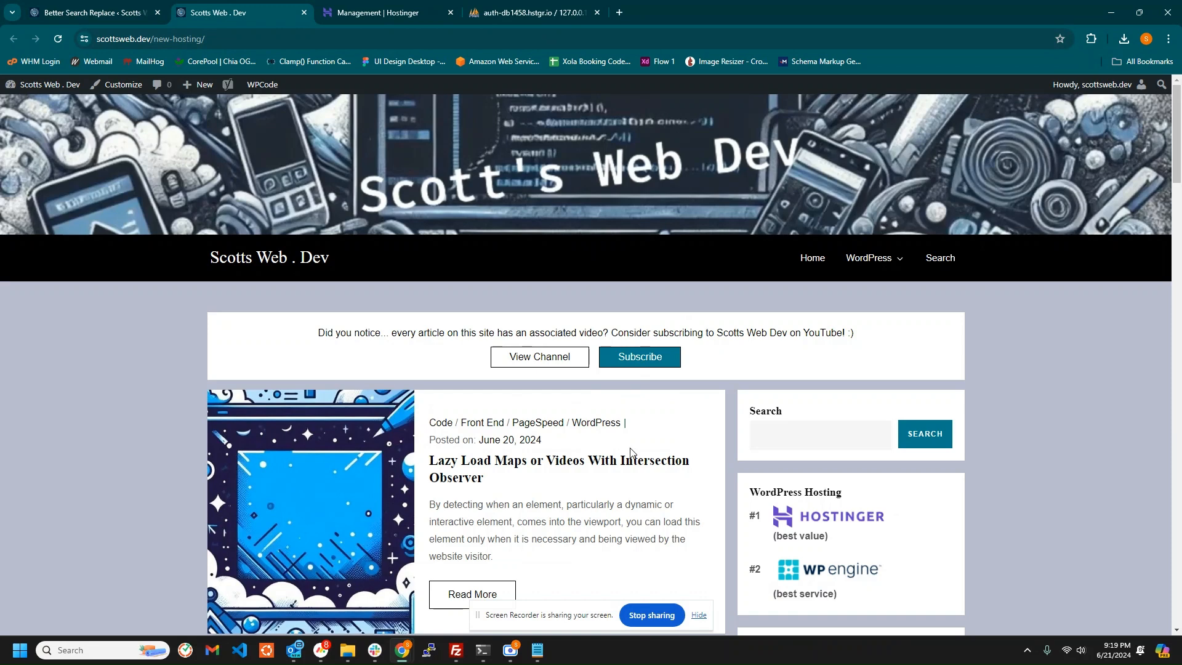
{"action": "scroll", "coordinate": [631, 454], "scroll_direction": "down", "scroll_amount": 3}
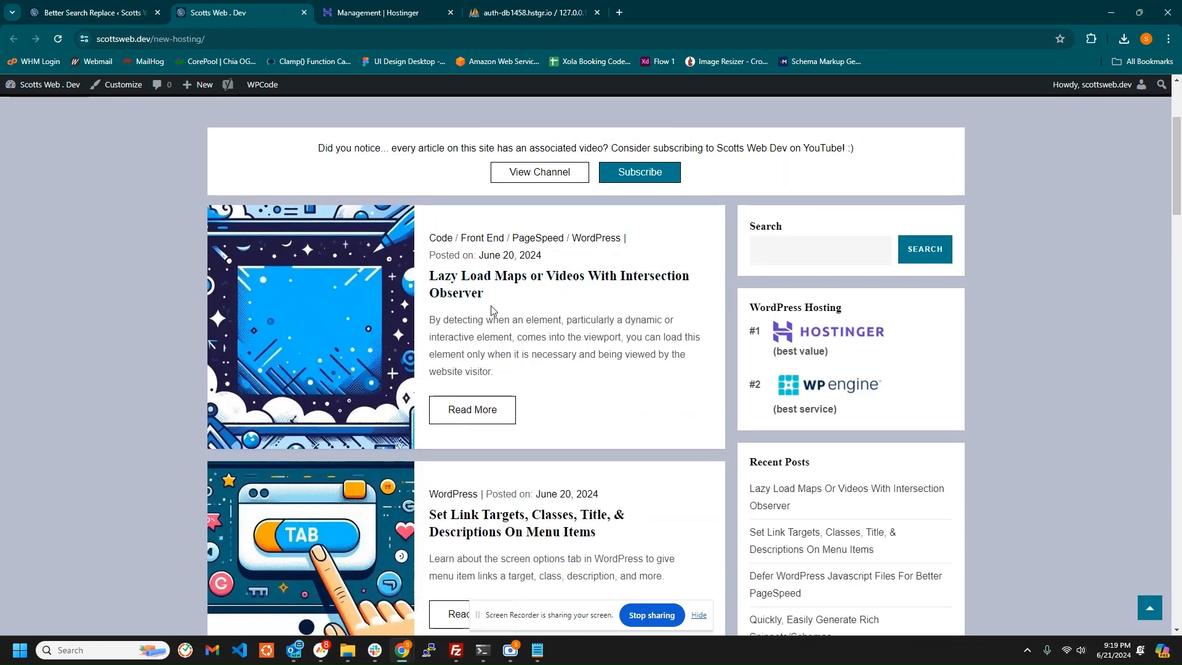
{"action": "scroll", "coordinate": [491, 311], "scroll_direction": "up", "scroll_amount": 1}
{"action": "scroll", "coordinate": [491, 311], "scroll_direction": "down", "scroll_amount": 1}
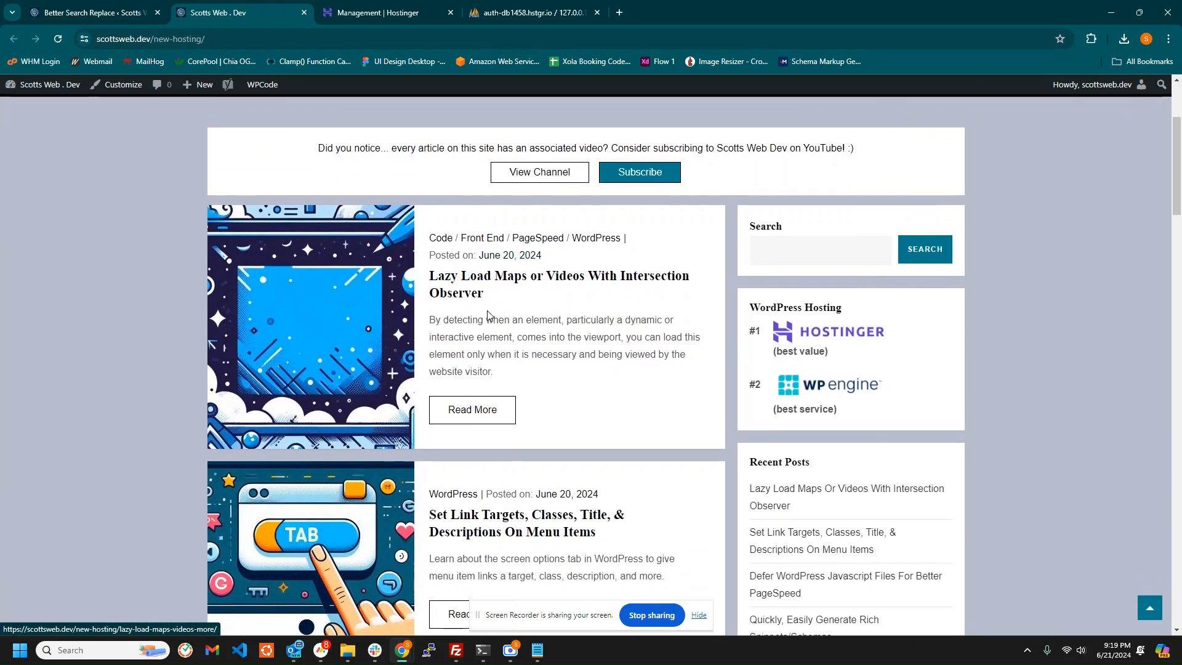
Copy the Front End category link of the first post and paste it into the address bar to check its URL
{"action": "right_click", "coordinate": [494, 241]}
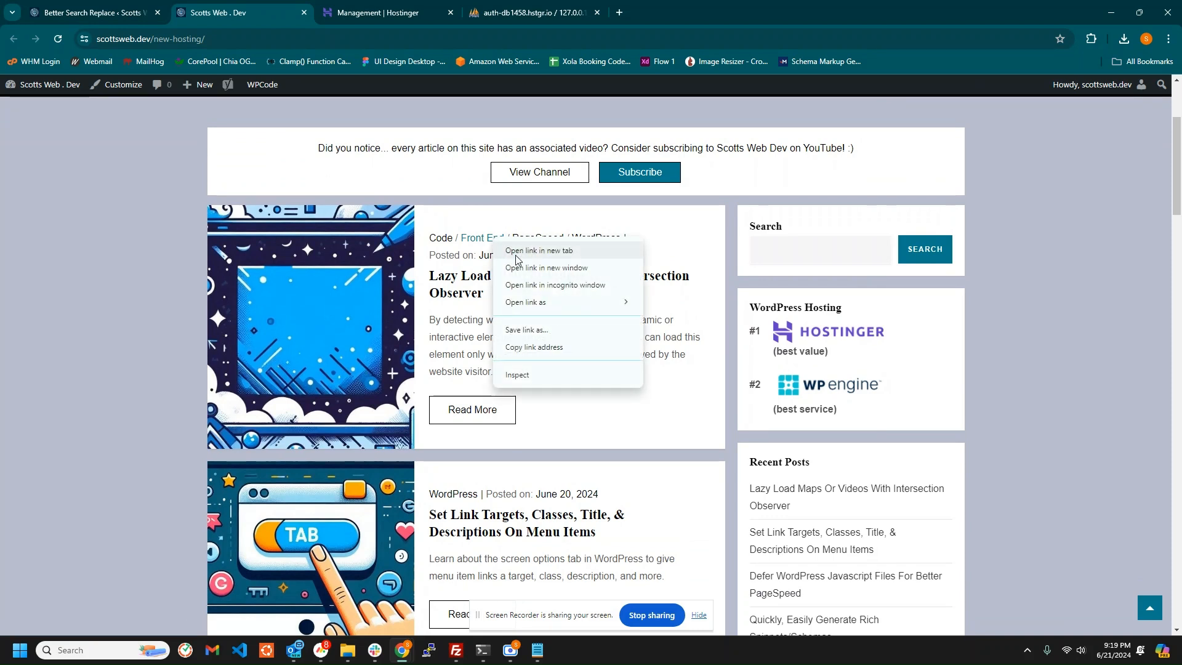
{"action": "left_click", "coordinate": [529, 347]}
{"action": "left_click", "coordinate": [260, 38]}
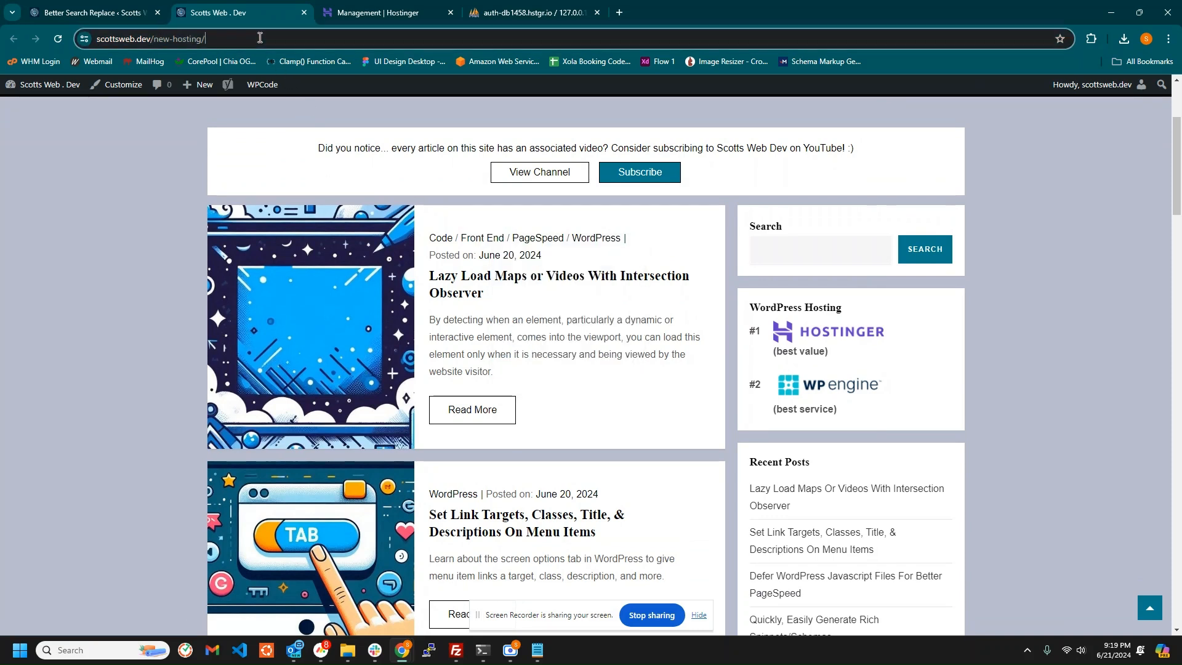
{"action": "key", "text": "ctrl+v"}
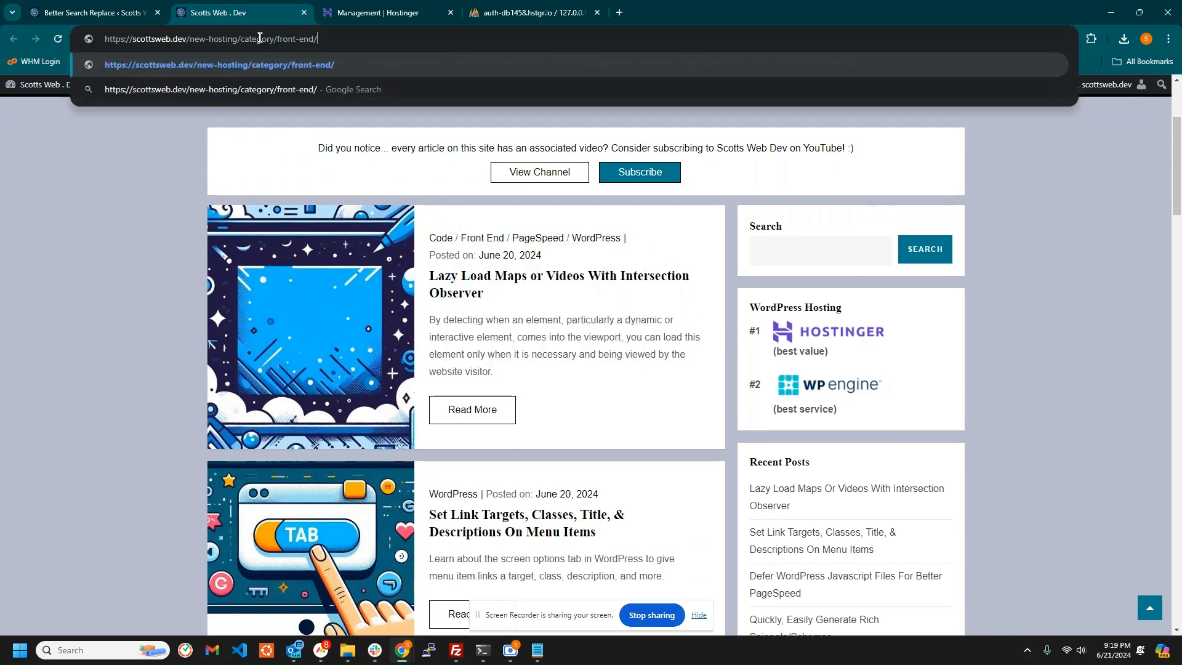
{"action": "left_click", "coordinate": [143, 225]}
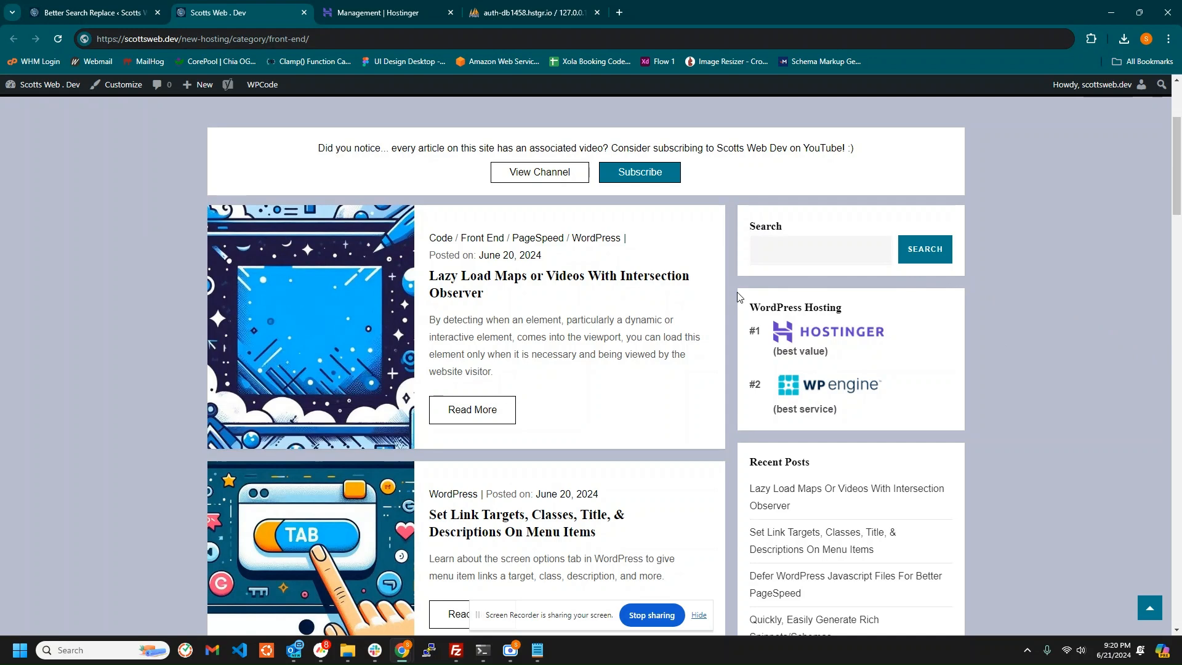
Review the installed plugins list in the WordPress admin and open the file upload area of the Media Library
{"action": "left_click", "coordinate": [93, 11]}
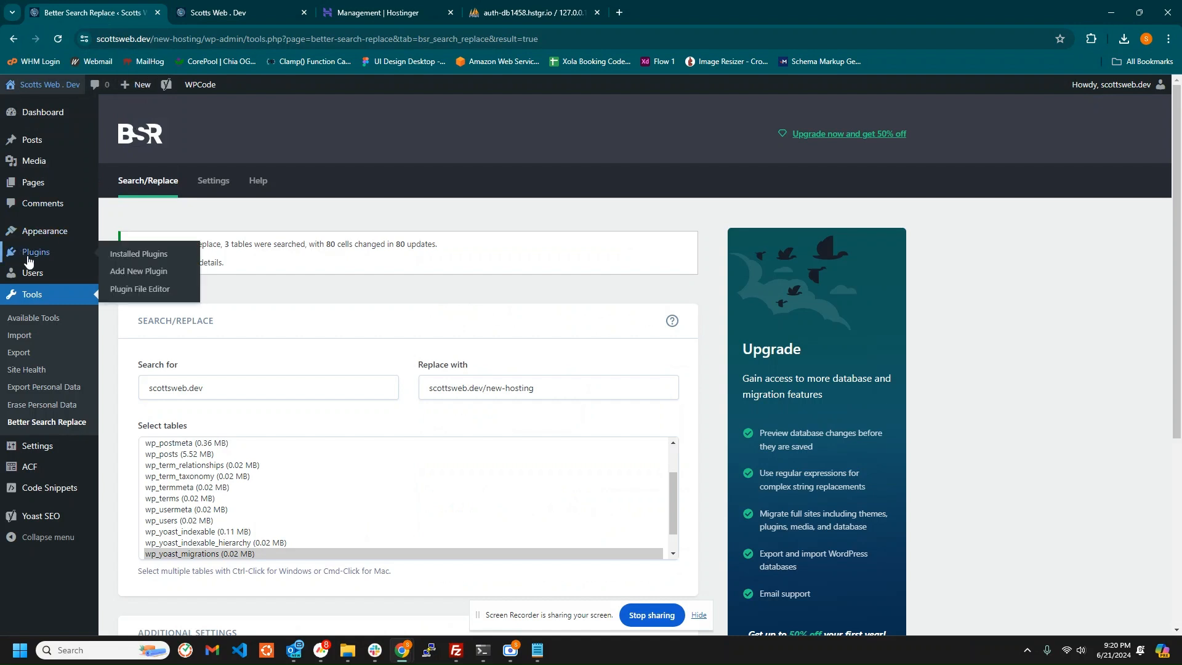
{"action": "left_click", "coordinate": [28, 259]}
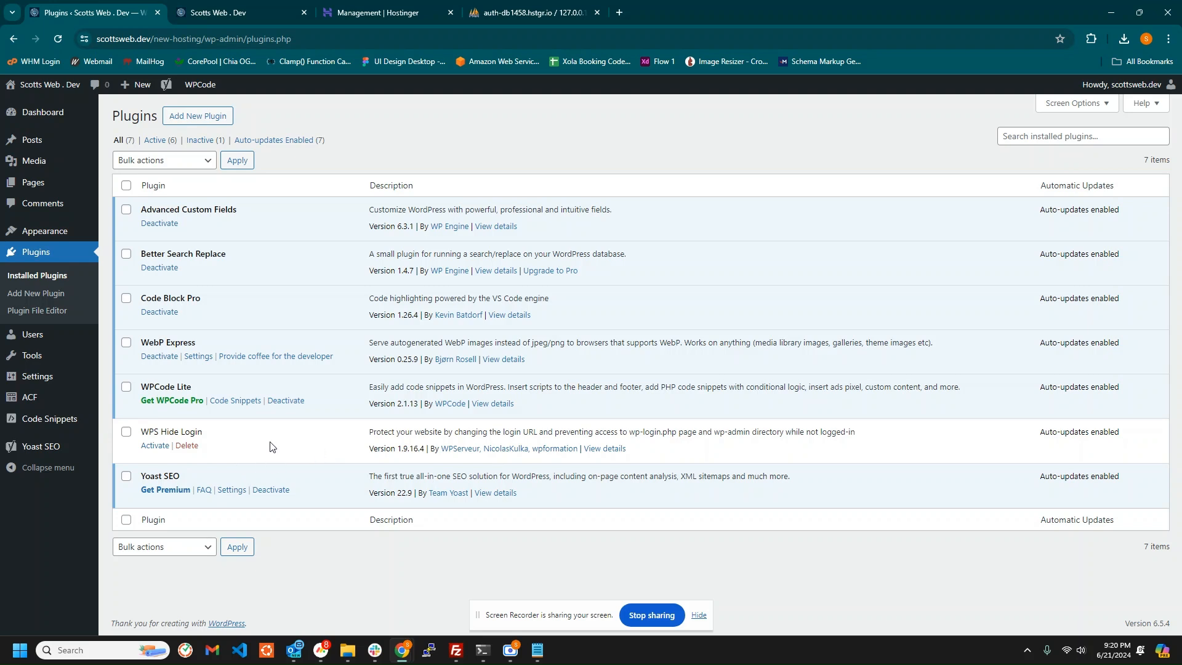
{"action": "left_click", "coordinate": [56, 160]}
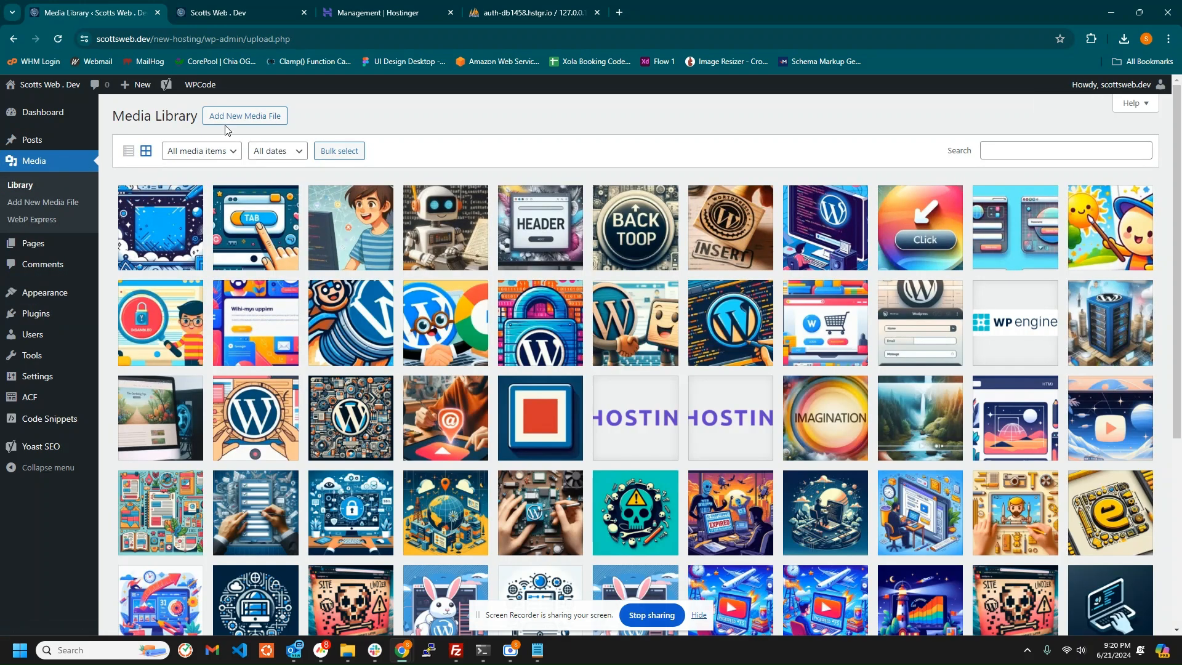
{"action": "left_click", "coordinate": [231, 117]}
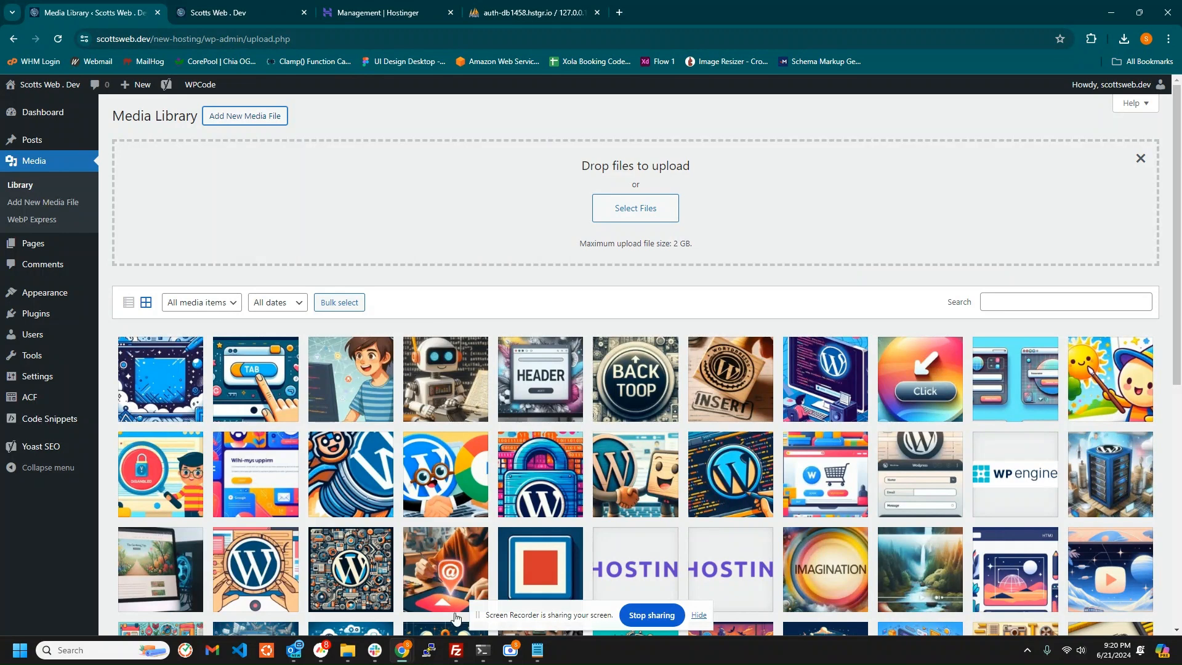
Switch to FileZilla, go up to the remote wp-content folder and open the file permissions of the uploads directory
{"action": "left_click", "coordinate": [458, 655]}
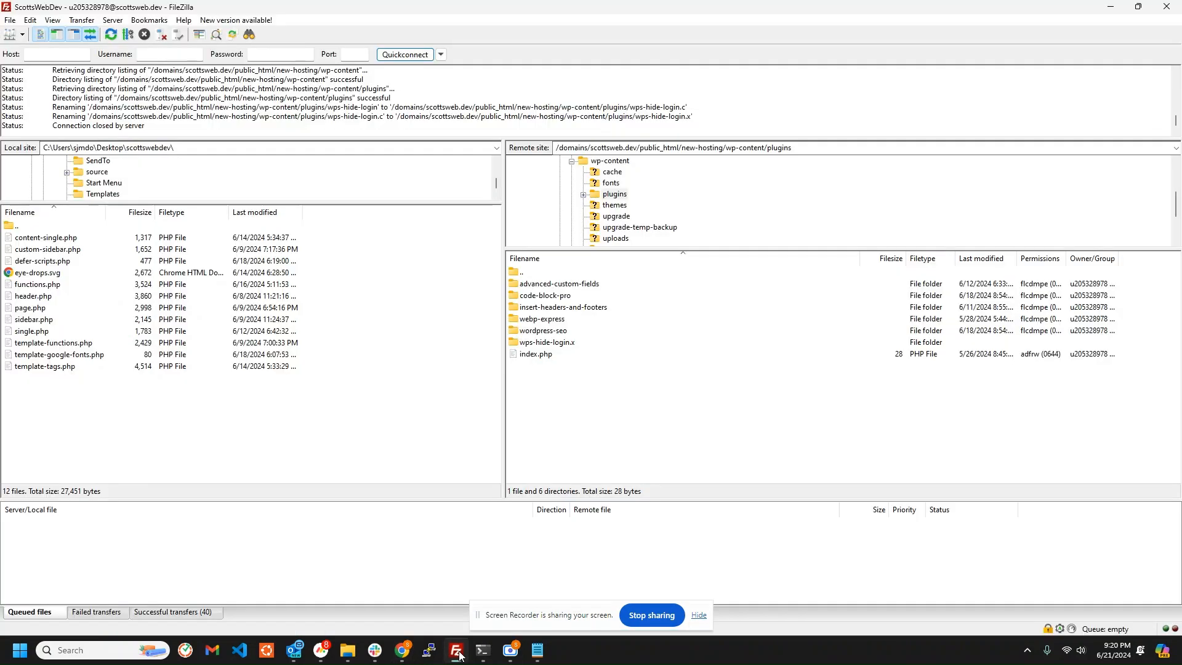
{"action": "double_click", "coordinate": [537, 273]}
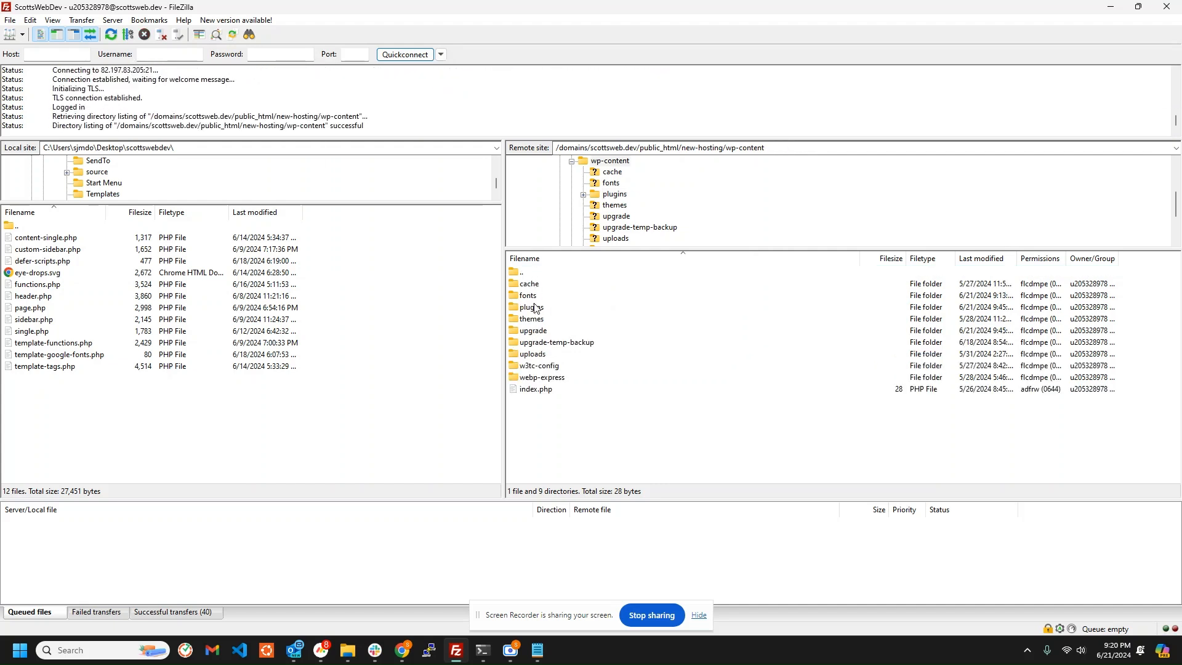
{"action": "left_click", "coordinate": [533, 356]}
{"action": "right_click", "coordinate": [533, 357]}
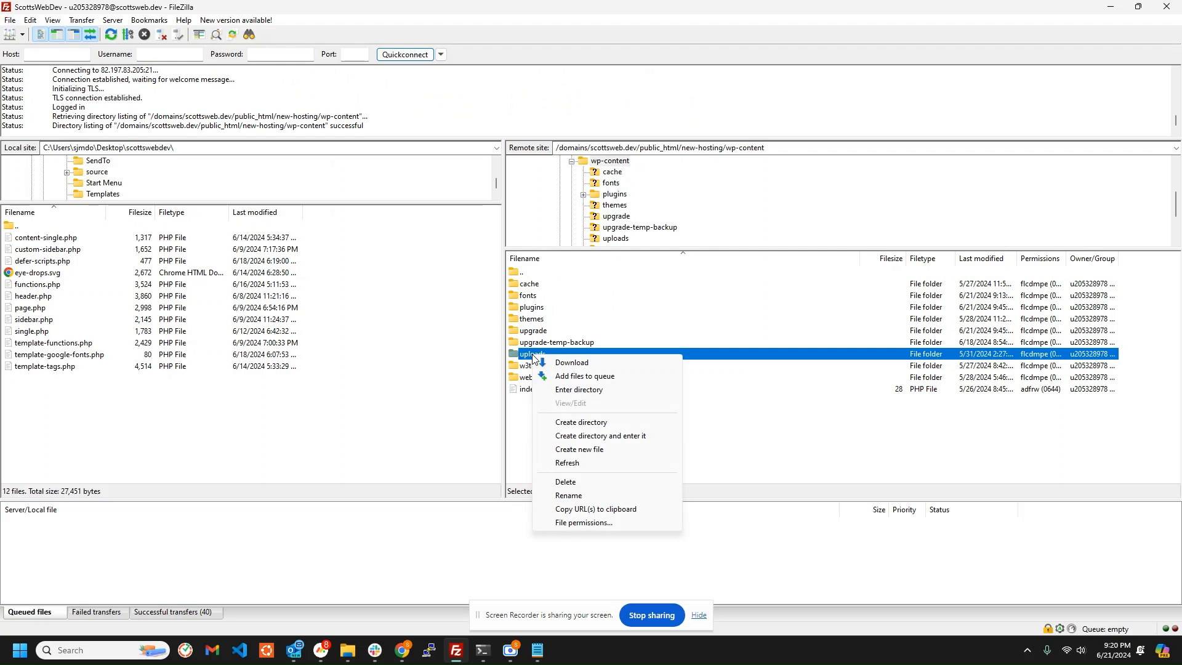
{"action": "left_click", "coordinate": [577, 523]}
Try group and public permissions with Write on and Execute off for the uploads directory
{"action": "left_click", "coordinate": [829, 330]}
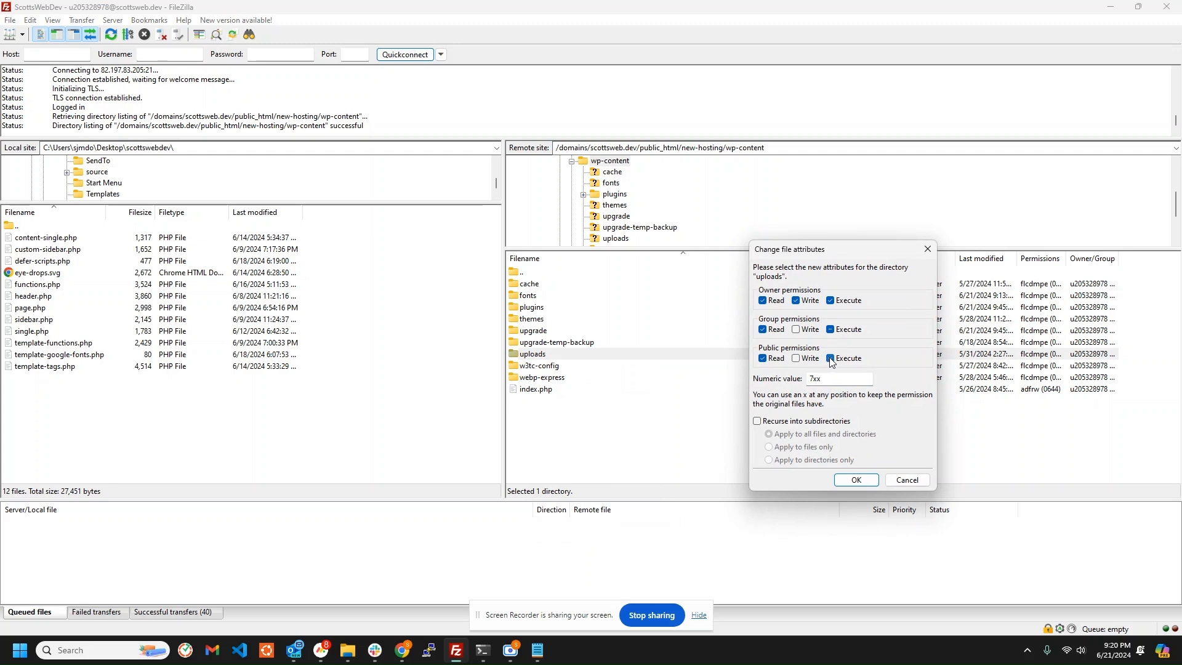
{"action": "left_click", "coordinate": [796, 329]}
{"action": "left_click", "coordinate": [797, 358]}
{"action": "left_click", "coordinate": [830, 329]}
{"action": "left_click", "coordinate": [830, 358]}
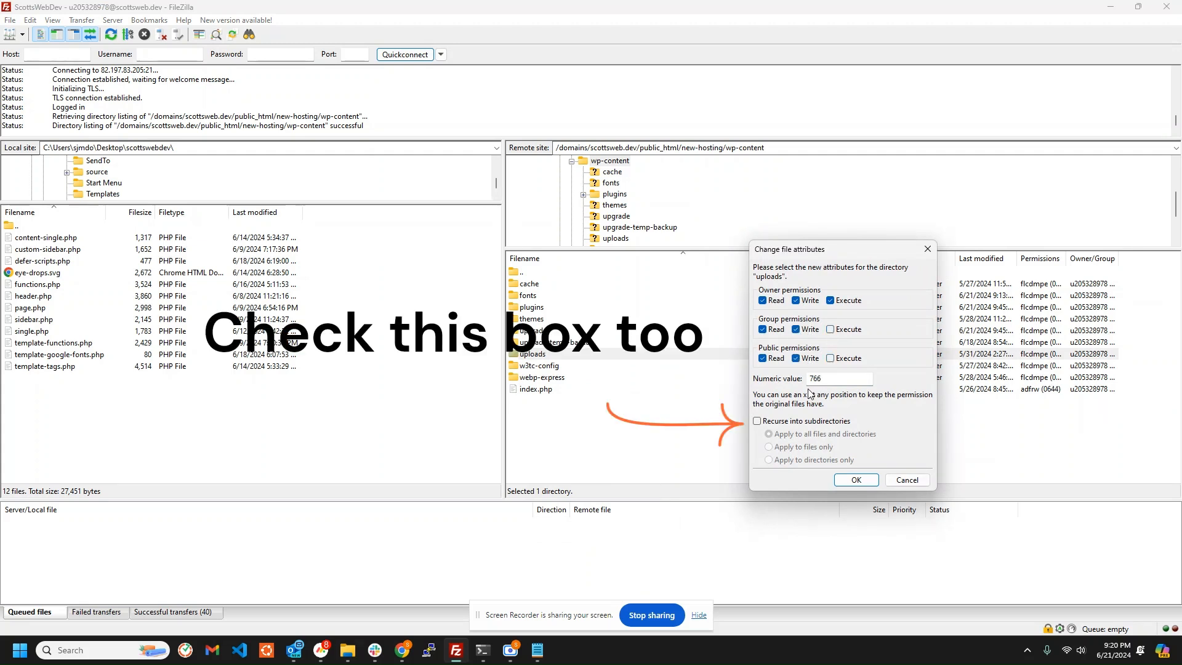
Set the numeric permission value of the uploads directory to 755, apply it, and return to the Media Library in Chrome
{"action": "left_click_drag", "start_coordinate": [831, 376], "coordinate": [816, 377]}
{"action": "type", "text": "55"}
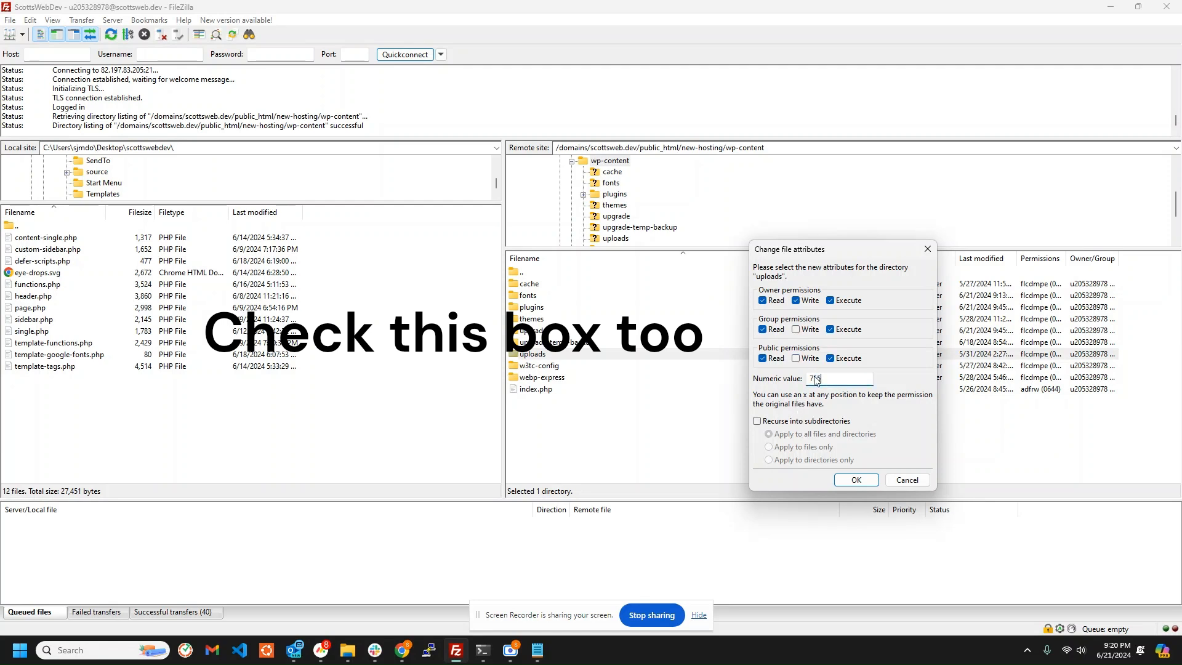
{"action": "left_click", "coordinate": [861, 479]}
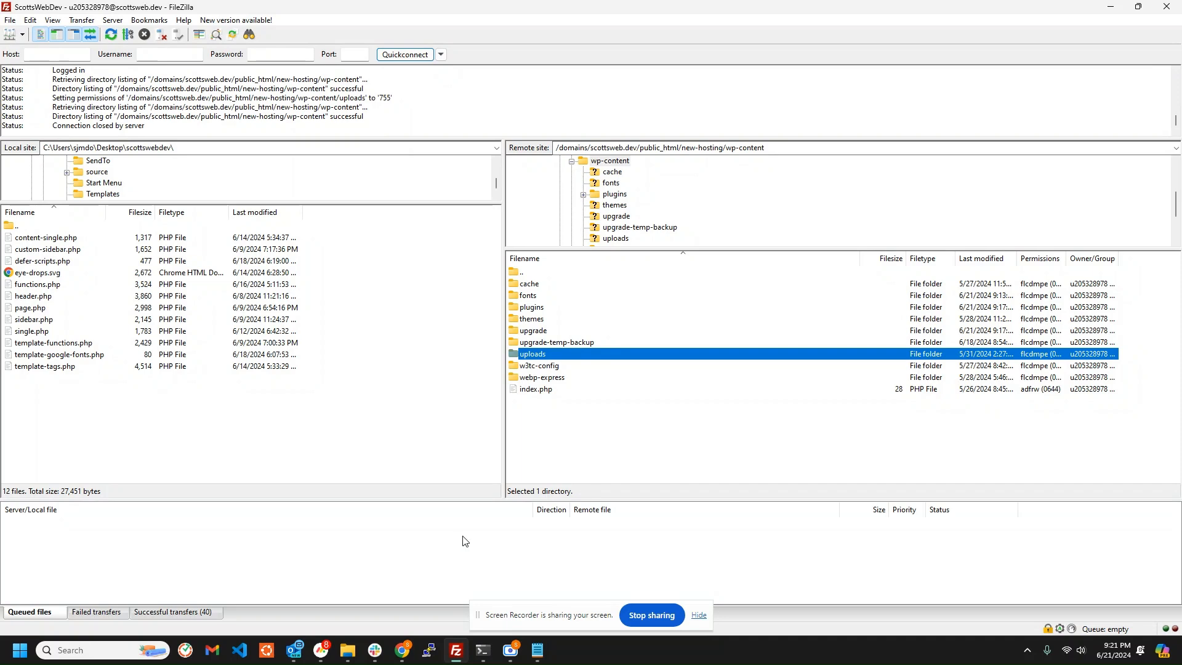
{"action": "left_click", "coordinate": [1110, 7]}
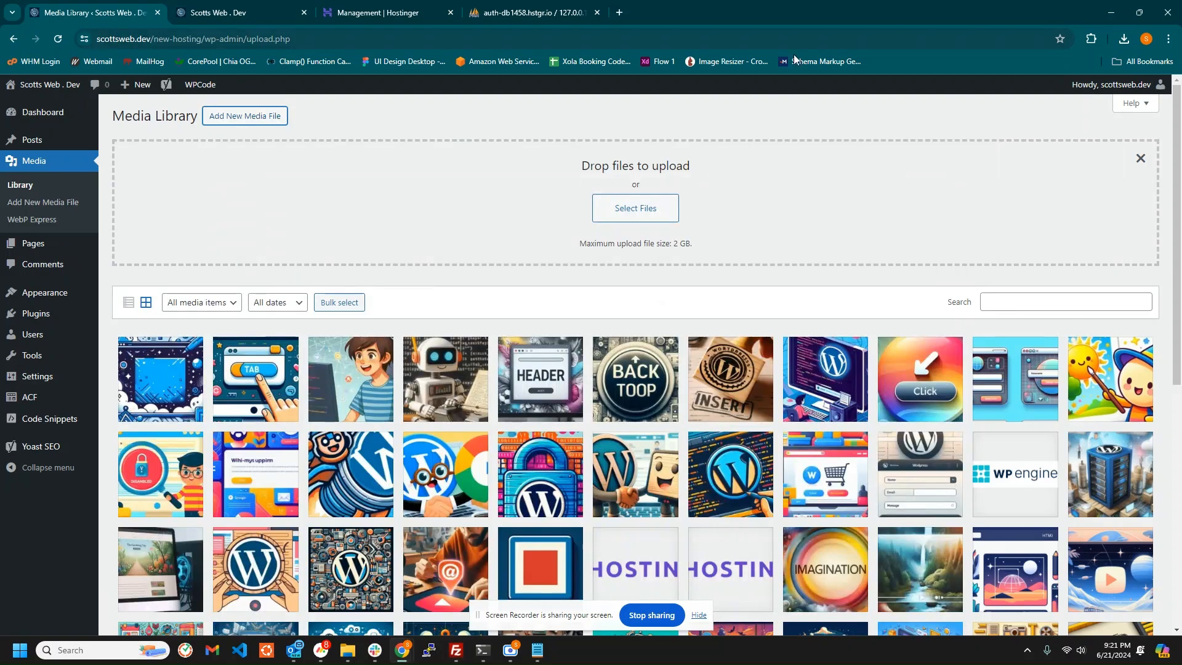